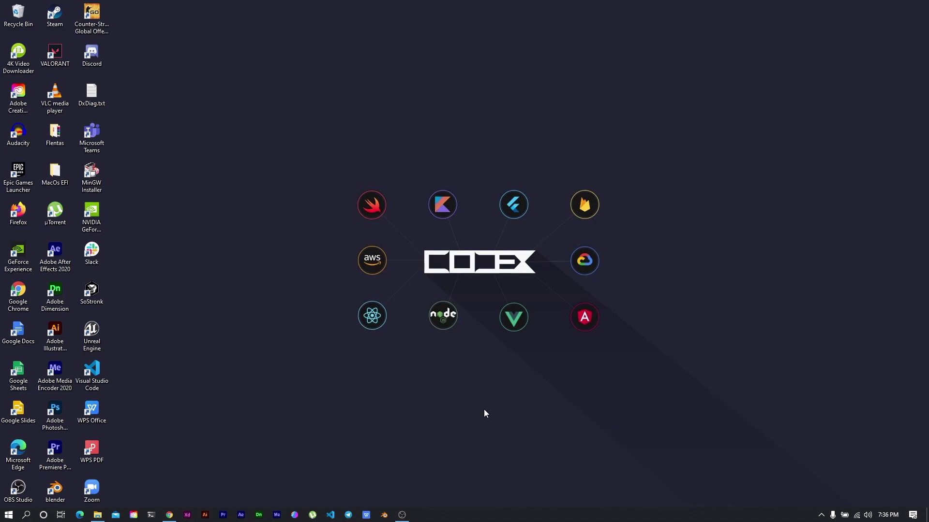
# - Switch to Chrome and open the "How To Install React Native" task in Todoist to view its sub-tasks
pyautogui.click(169, 515)
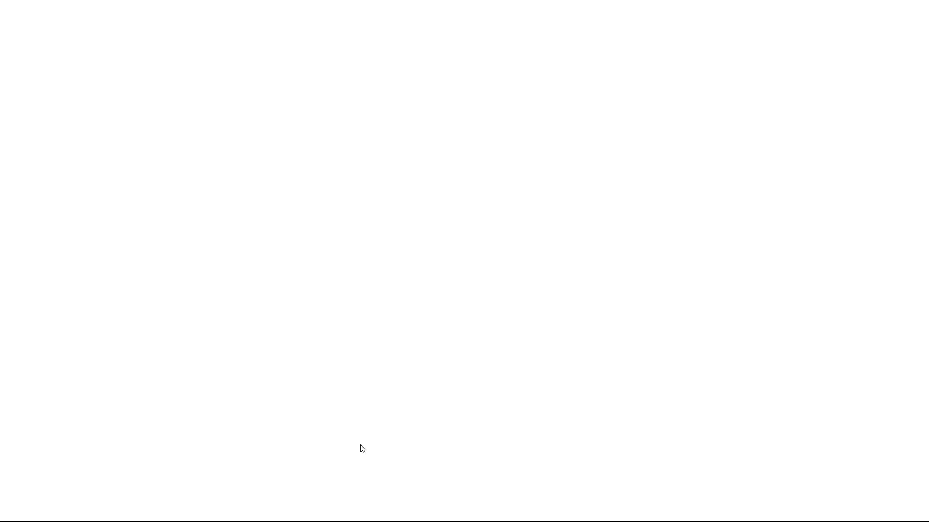
pyautogui.click(39, 7)
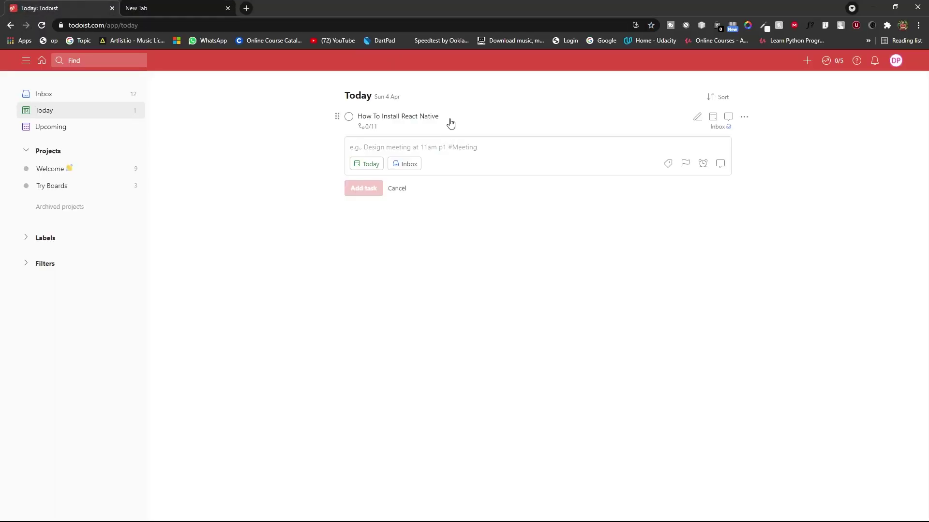
pyautogui.click(450, 124)
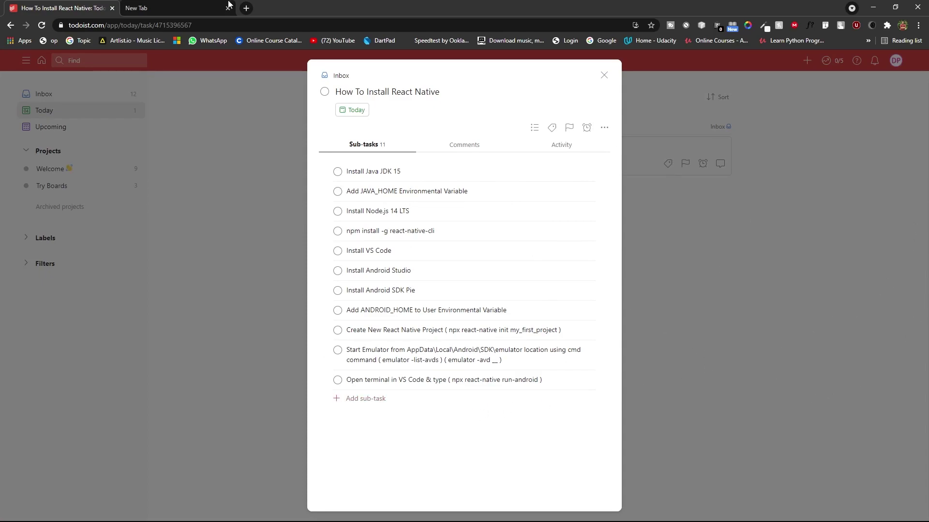
# - Search Google for "react native cli" and open React Native's "Setting up the development environment" page
pyautogui.click(197, 9)
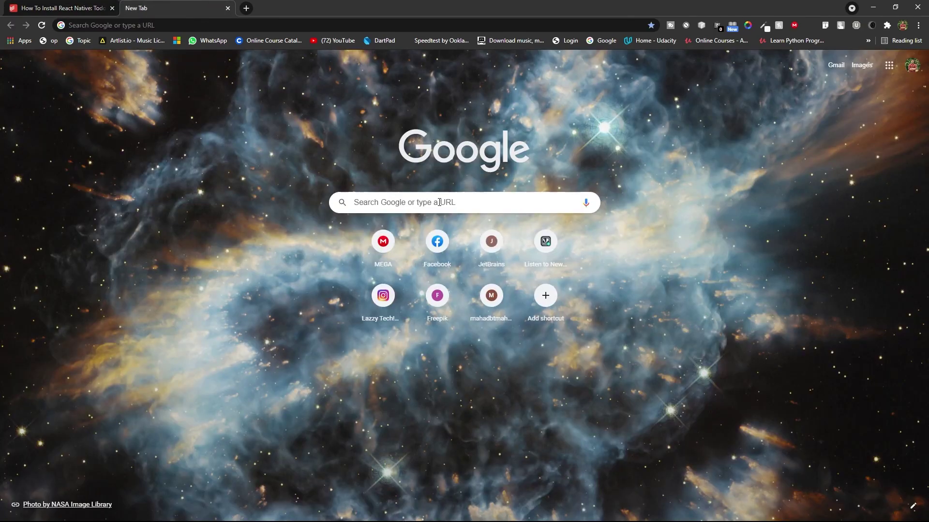
pyautogui.click(439, 202)
pyautogui.write('reac')
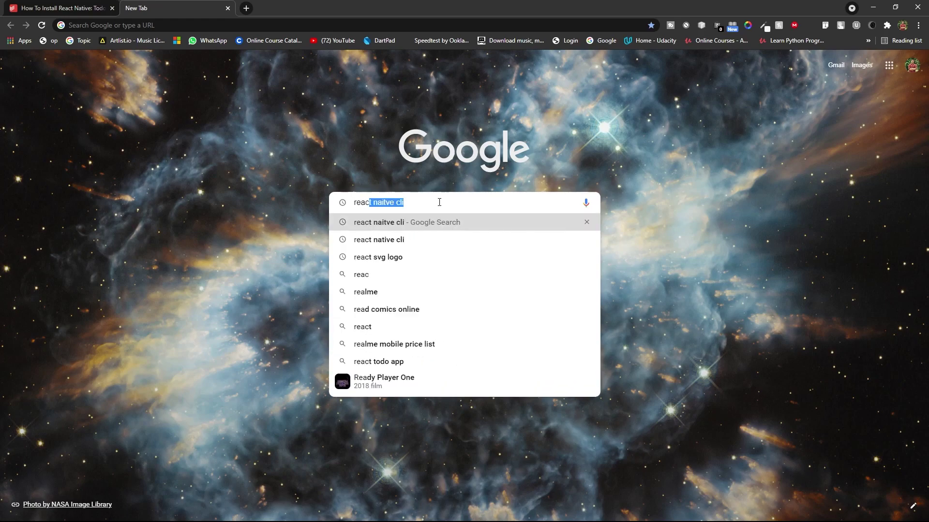
pyautogui.write('t native cli')
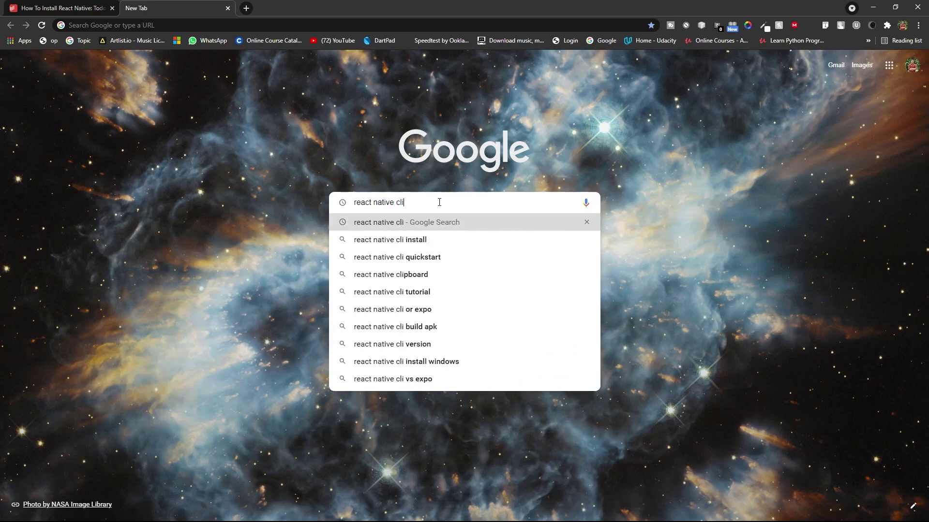
pyautogui.press('Return')
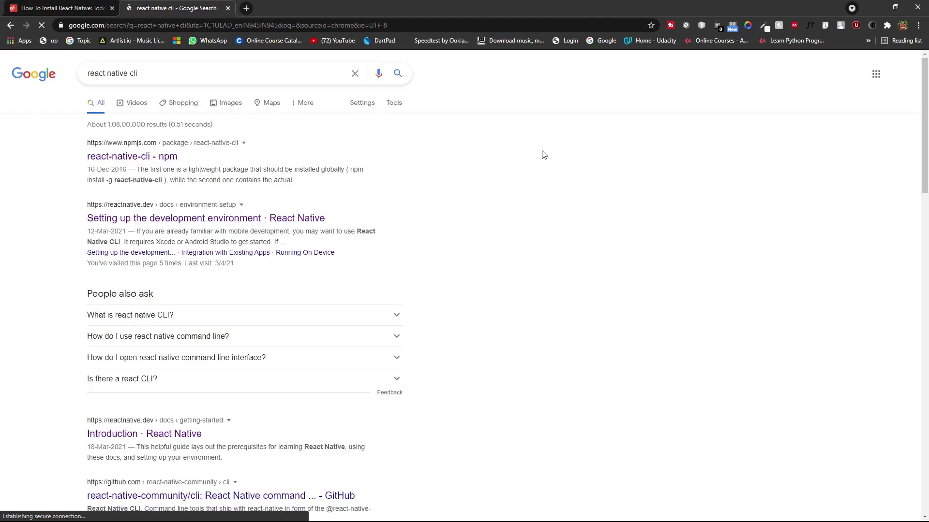
pyautogui.click(258, 218)
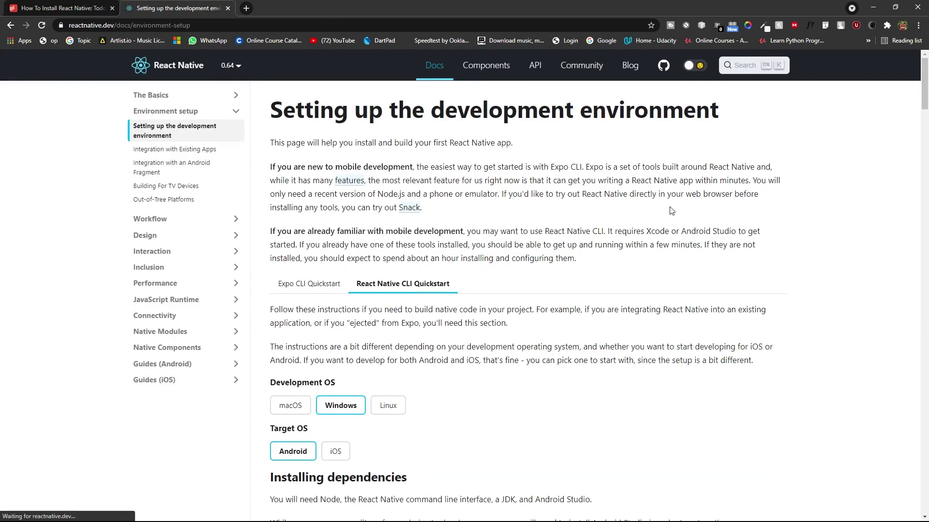
# - Look through the React Native CLI Quickstart guide for Windows and Android, from the OS choices to the environment variable instructions
pyautogui.scroll(-4, 357, 273)
pyautogui.scroll(-3, 714, 228)
pyautogui.scroll(6, 714, 227)
pyautogui.scroll(-15, 715, 257)
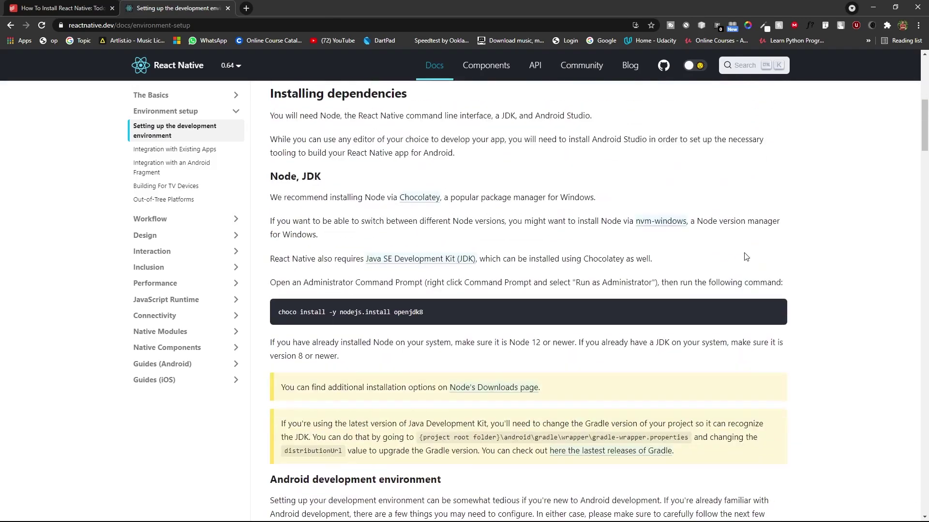
pyautogui.scroll(-20, 812, 310)
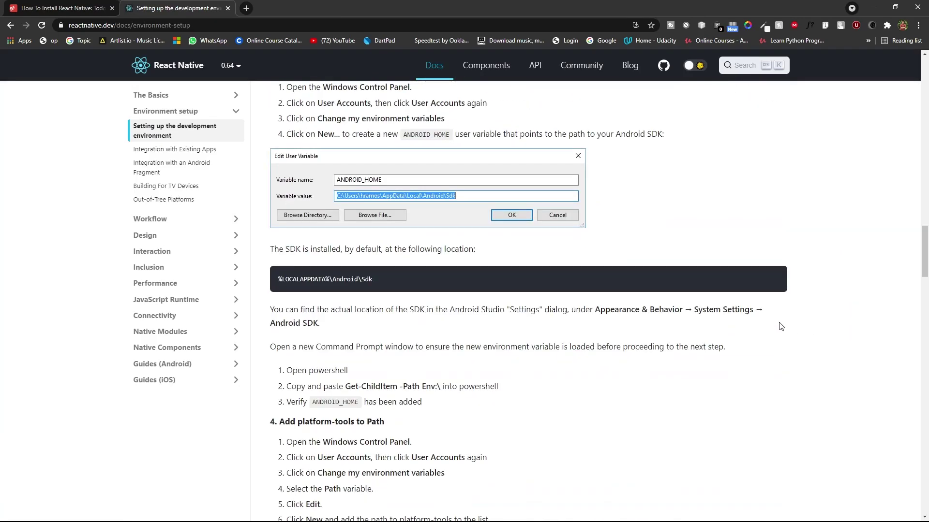
pyautogui.scroll(20, 791, 334)
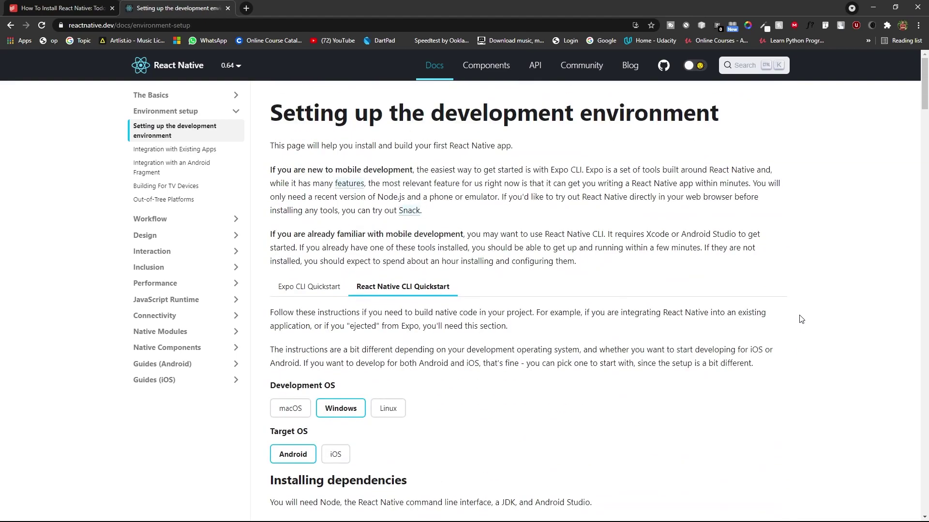
pyautogui.scroll(-1, 666, 321)
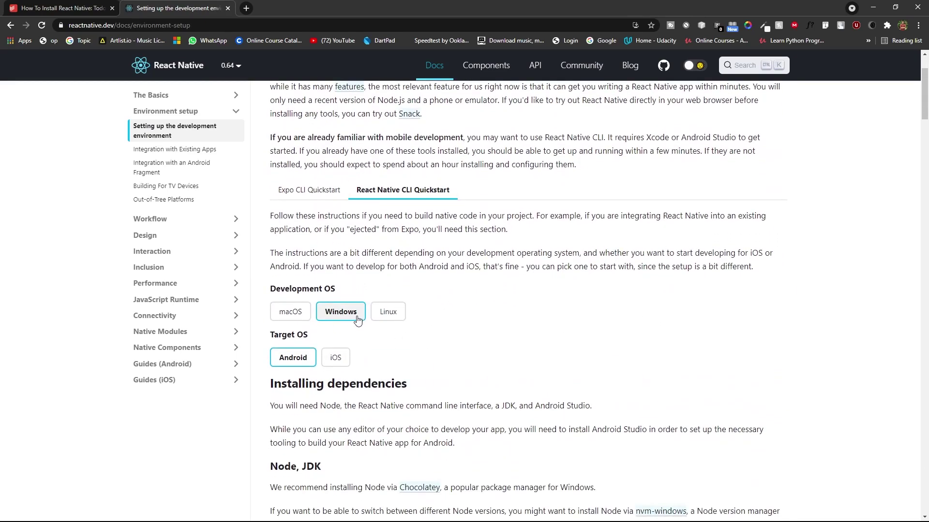
pyautogui.scroll(-5, 356, 215)
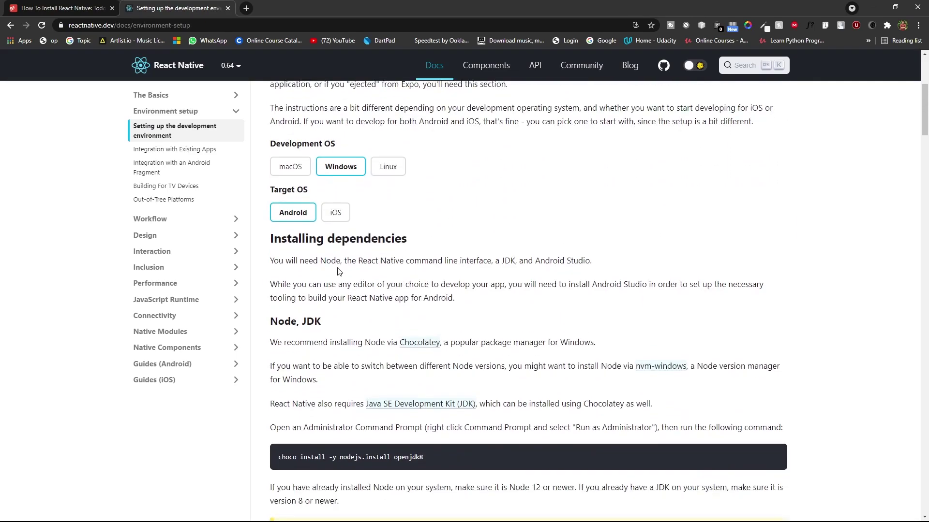
pyautogui.scroll(-1, 266, 179)
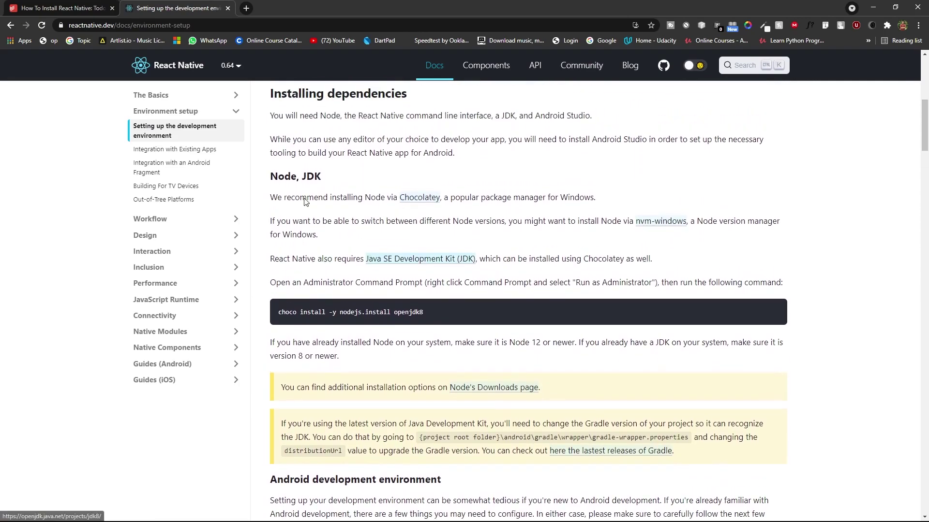
# - Examine the Node, JDK section of the guide for the minimum Node and JDK versions required
pyautogui.moveTo(270, 178); pyautogui.dragTo(322, 177)
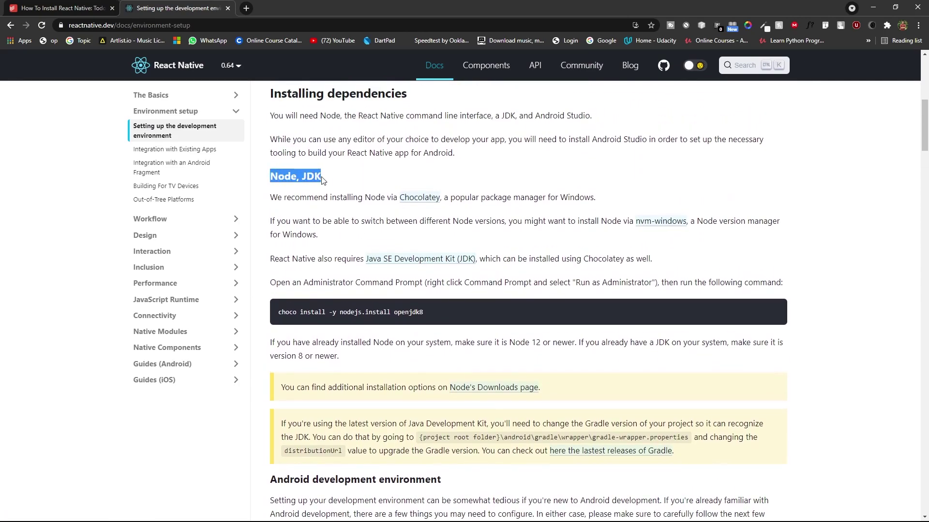
pyautogui.click(296, 192)
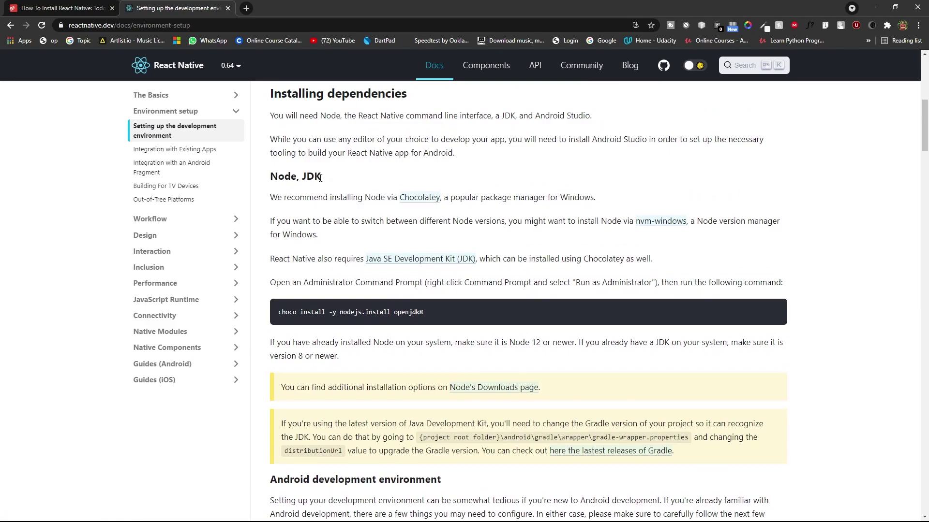
pyautogui.moveTo(304, 178)
pyautogui.mouseDown()
pyautogui.moveTo(318, 180)
pyautogui.moveTo(292, 177)
pyautogui.mouseUp()
pyautogui.click(278, 188)
pyautogui.click(601, 172)
pyautogui.scroll(-2, 484, 242)
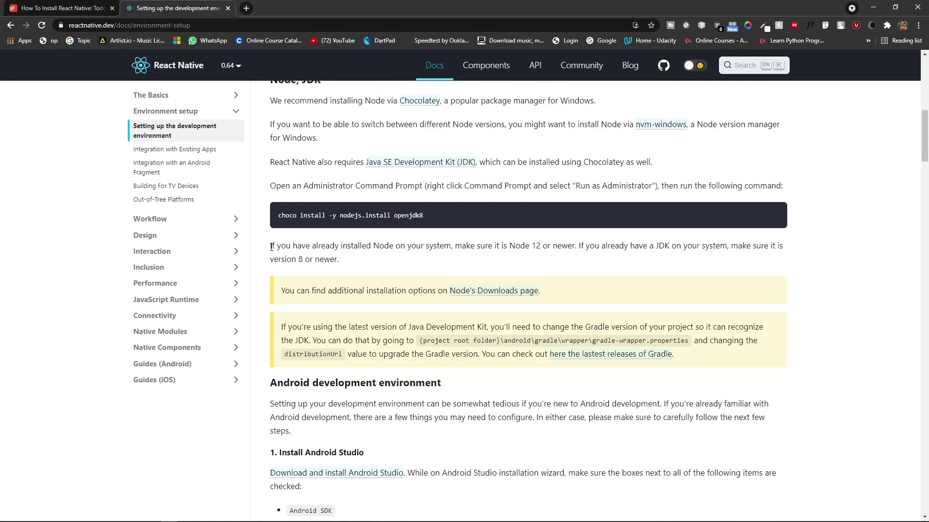
pyautogui.moveTo(277, 247); pyautogui.dragTo(525, 261)
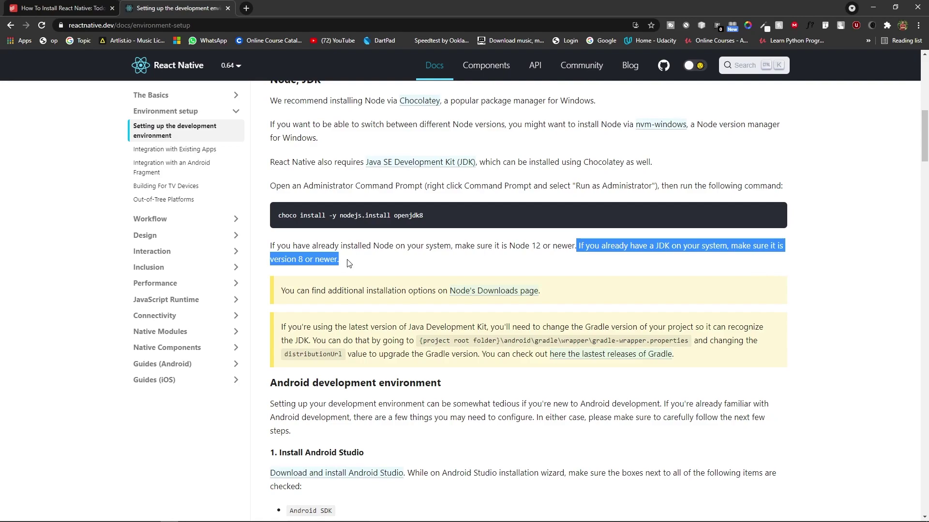
pyautogui.click(886, 227)
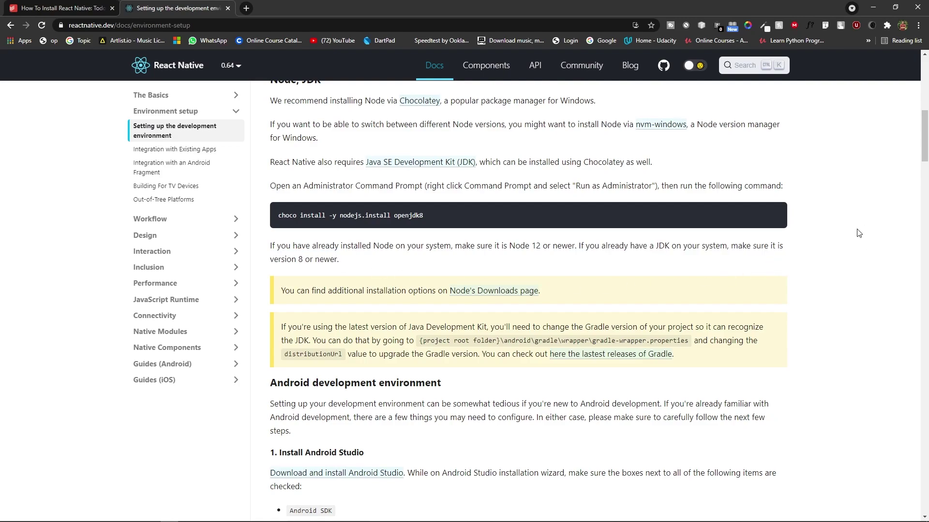
pyautogui.scroll(10, 850, 226)
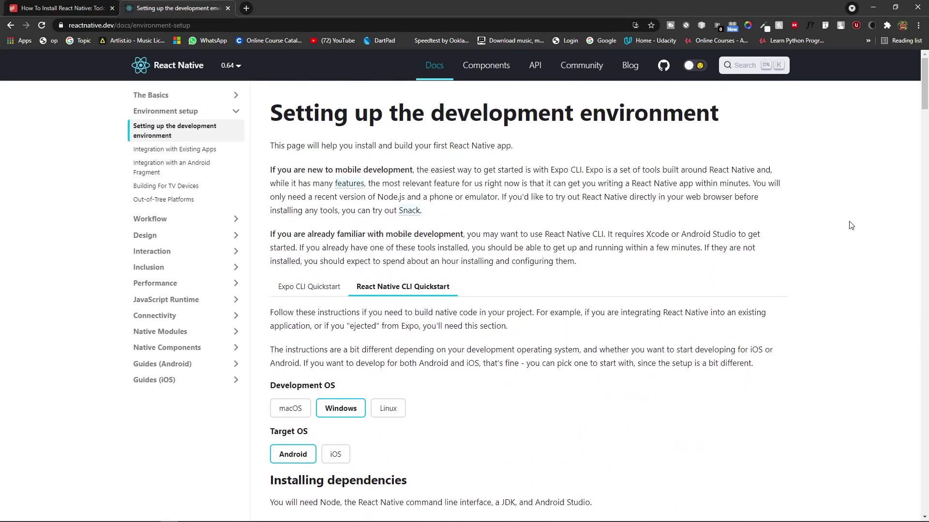
pyautogui.scroll(-2, 280, 402)
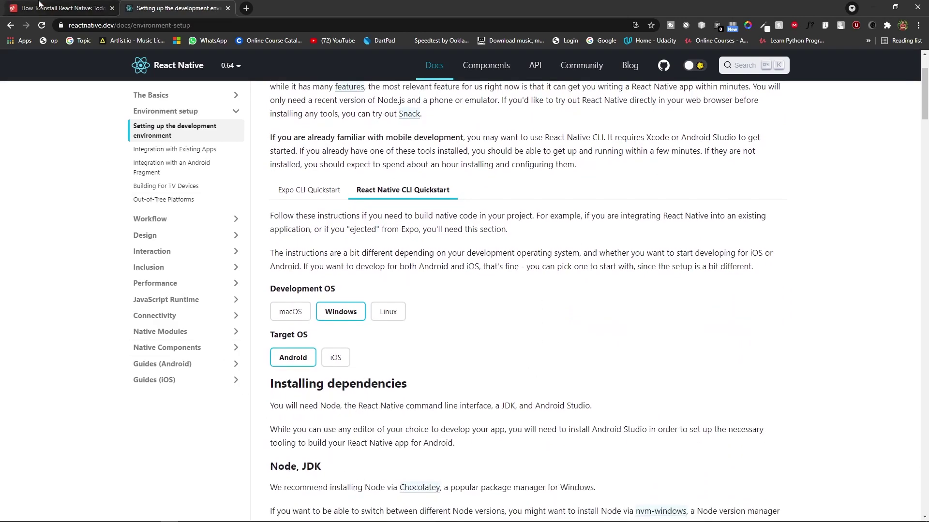
# - Check the Todoist sub-tasks, search Google for "Java JDK 15" in a new tab, and open Oracle's Java SE Development Kit 15 downloads page
pyautogui.click(45, 4)
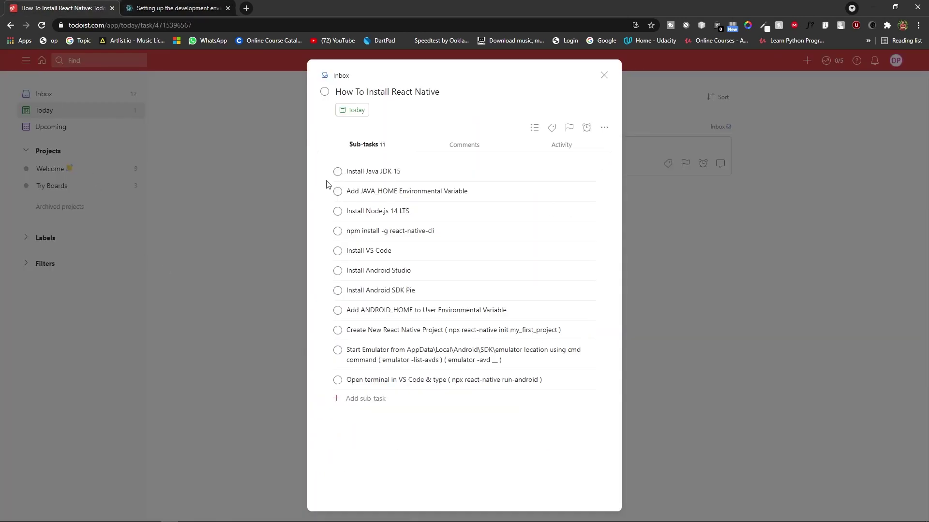
pyautogui.click(245, 8)
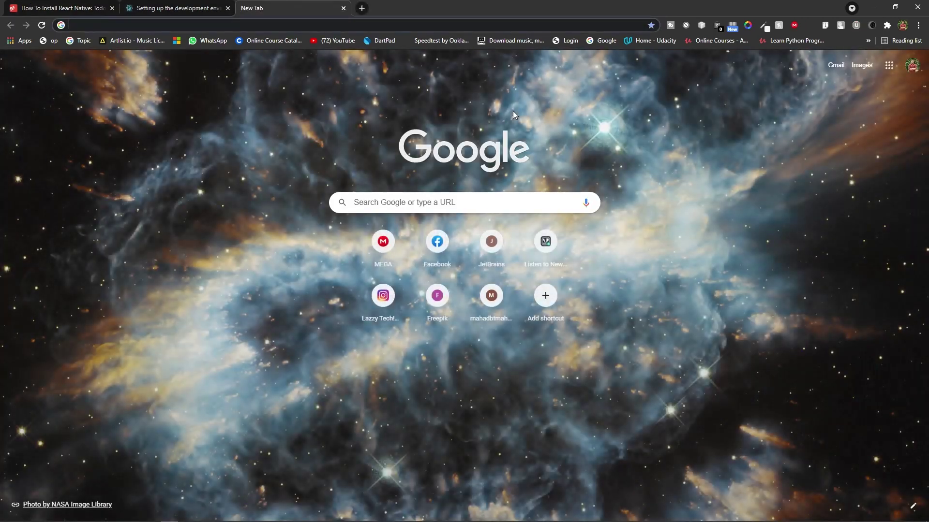
pyautogui.write('Java JDK 15')
pyautogui.press('Return')
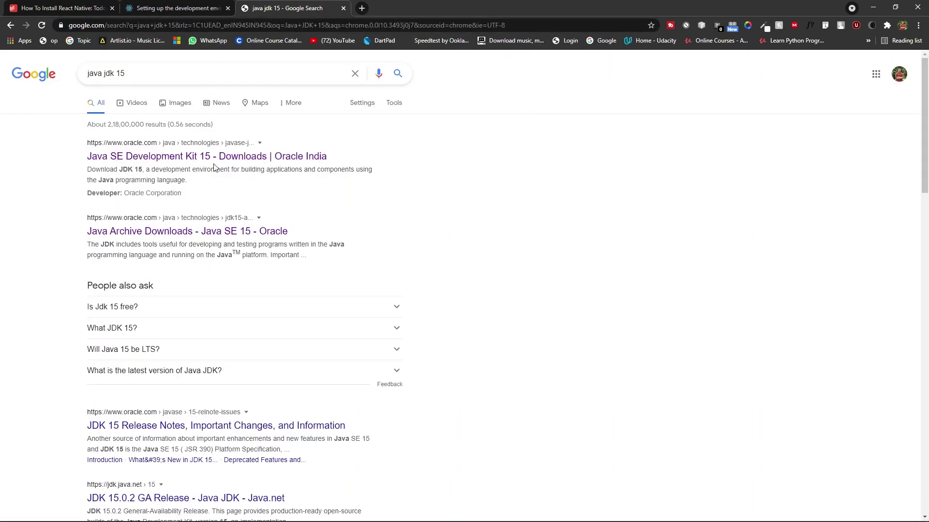
pyautogui.click(168, 157)
# - Accept the Oracle license agreement and download the Windows x64 installer jdk-15.0.2_windows-x64_bin.exe
pyautogui.scroll(-5, 541, 338)
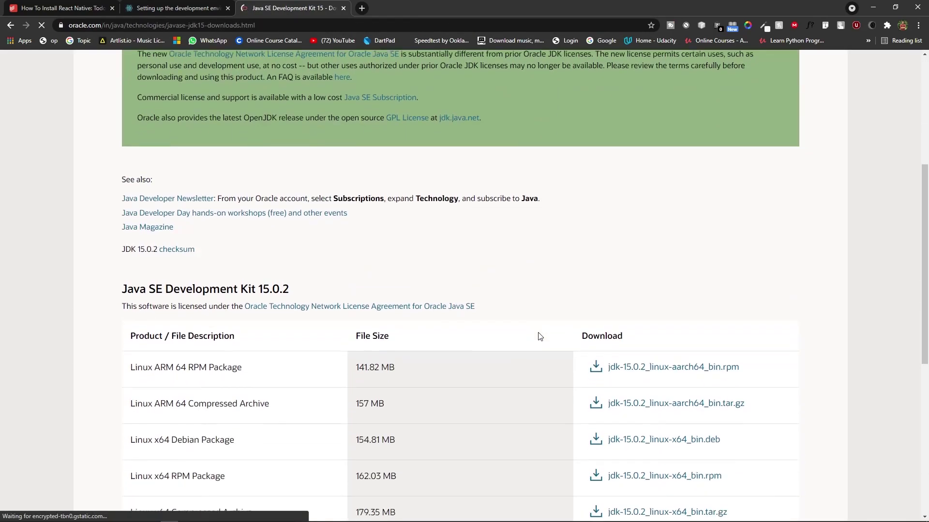
pyautogui.scroll(-6, 541, 339)
pyautogui.scroll(1, 193, 208)
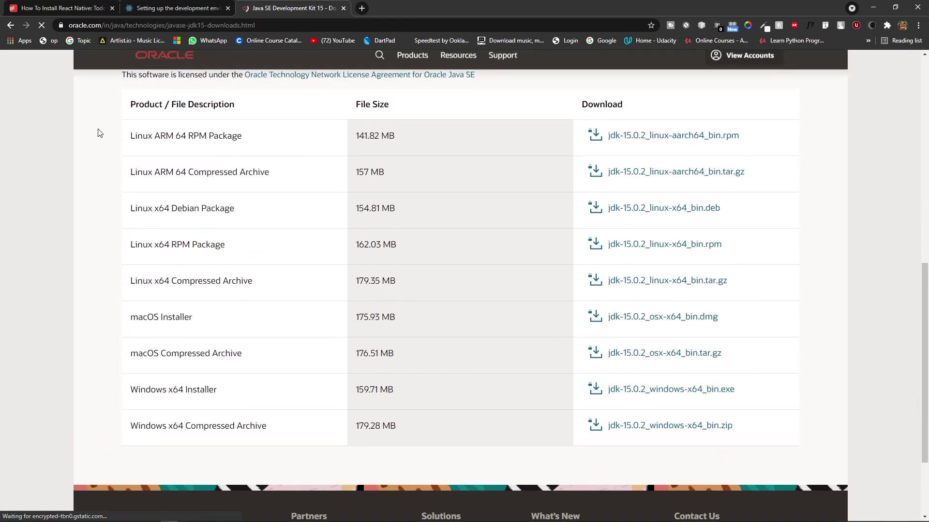
pyautogui.scroll(2, 744, 265)
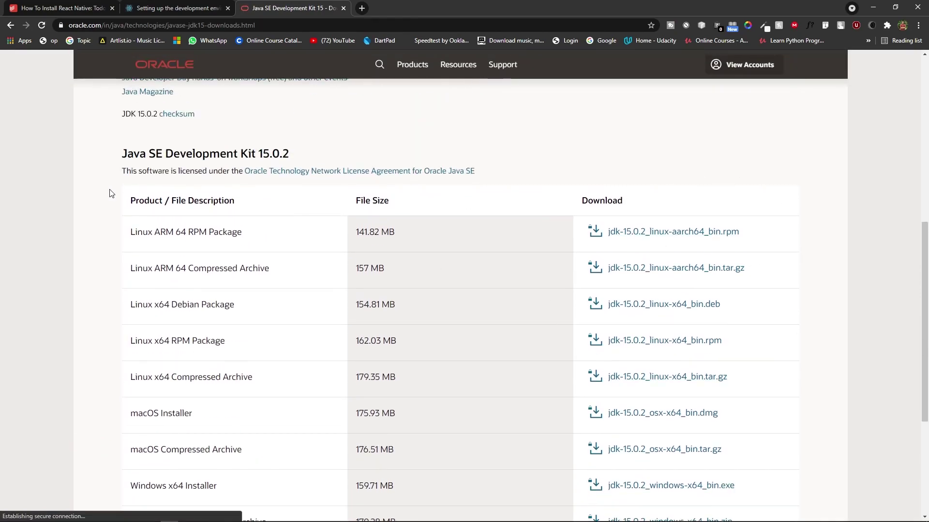
pyautogui.scroll(-3, 170, 190)
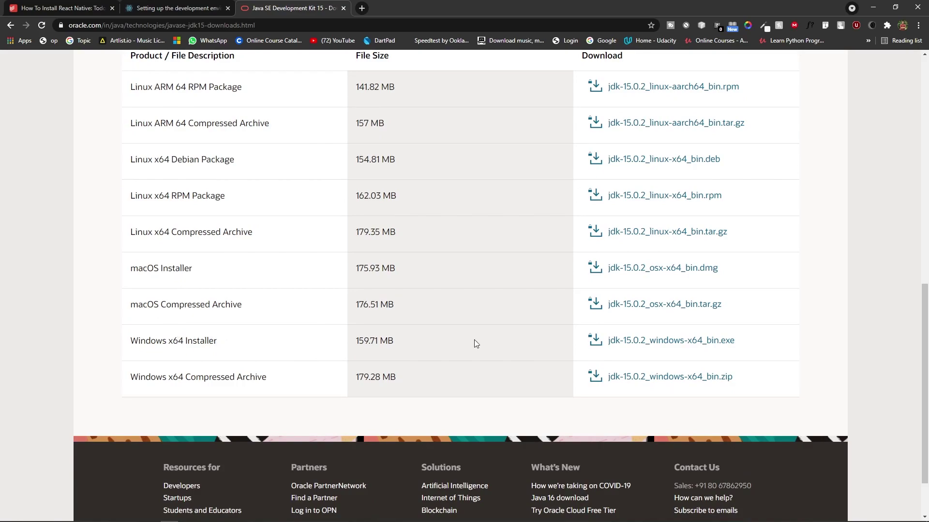
pyautogui.click(697, 341)
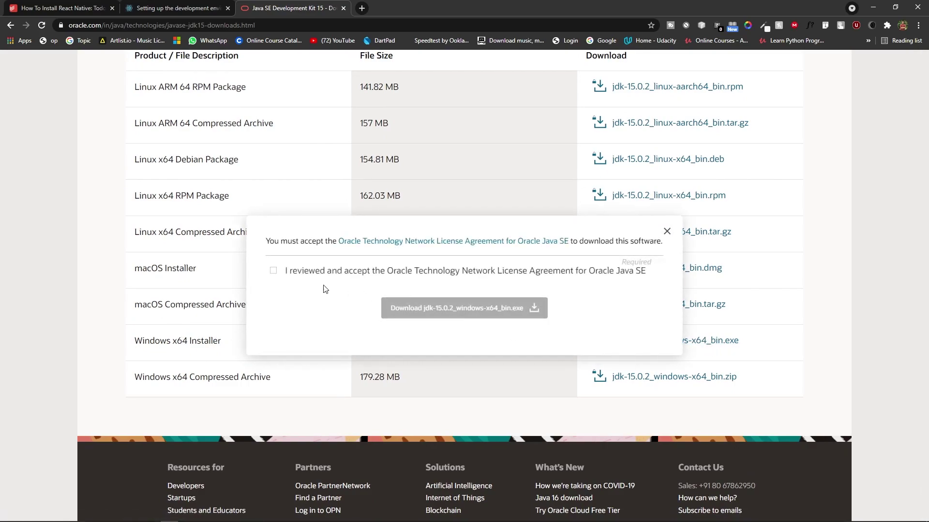
pyautogui.click(274, 272)
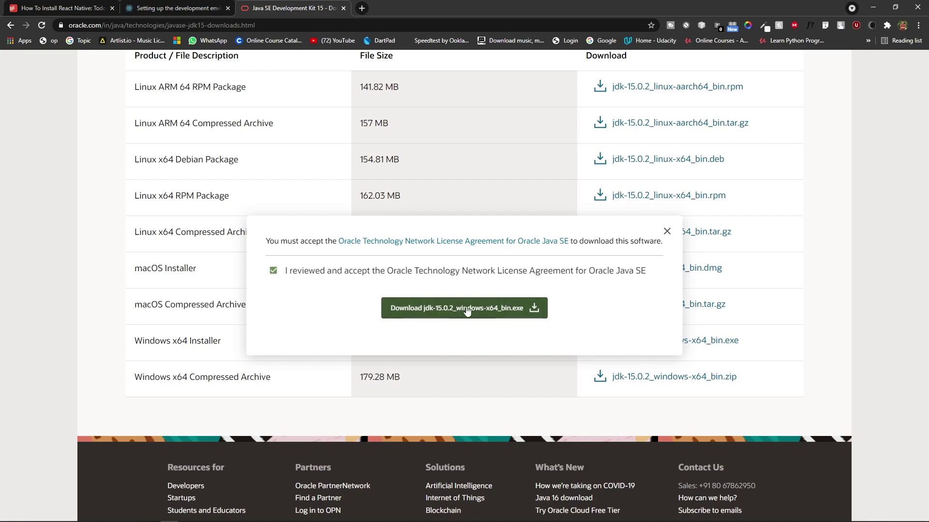
pyautogui.click(460, 309)
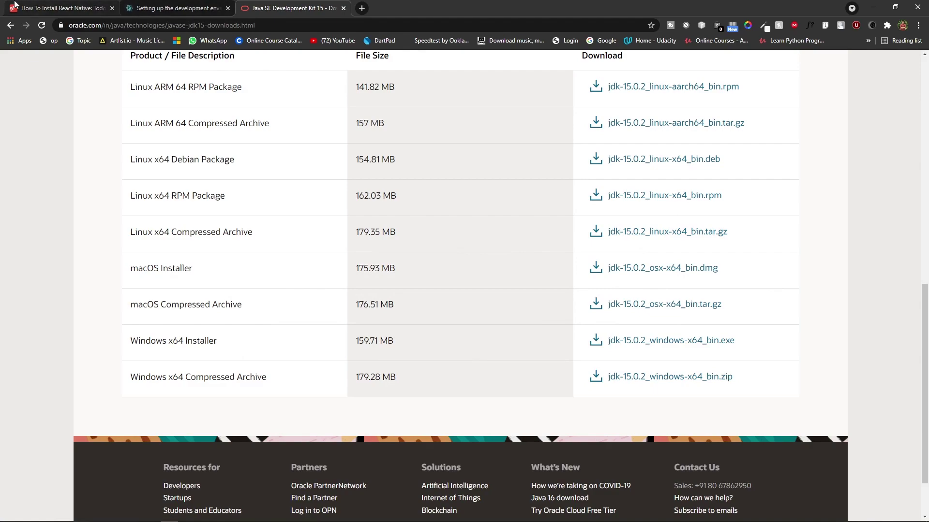
# - Switch to File Explorer and launch jdk-15.0.2_windows-x64_bin.exe from the Softwares folder on Storage (E:)
pyautogui.click(58, 9)
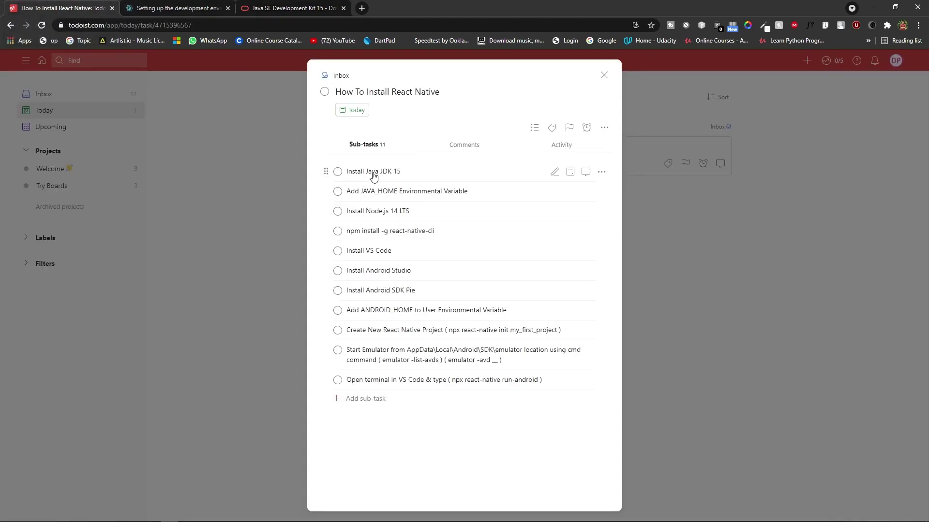
pyautogui.click(873, 7)
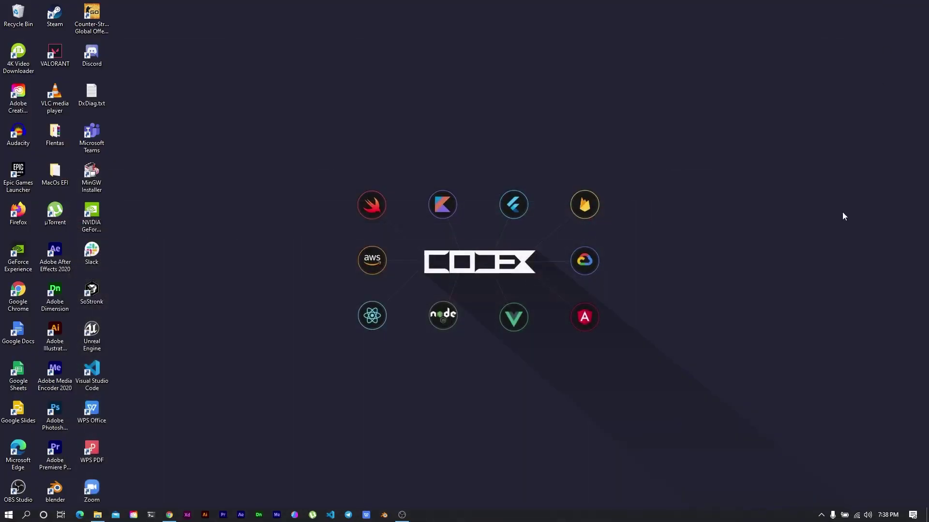
pyautogui.click(103, 515)
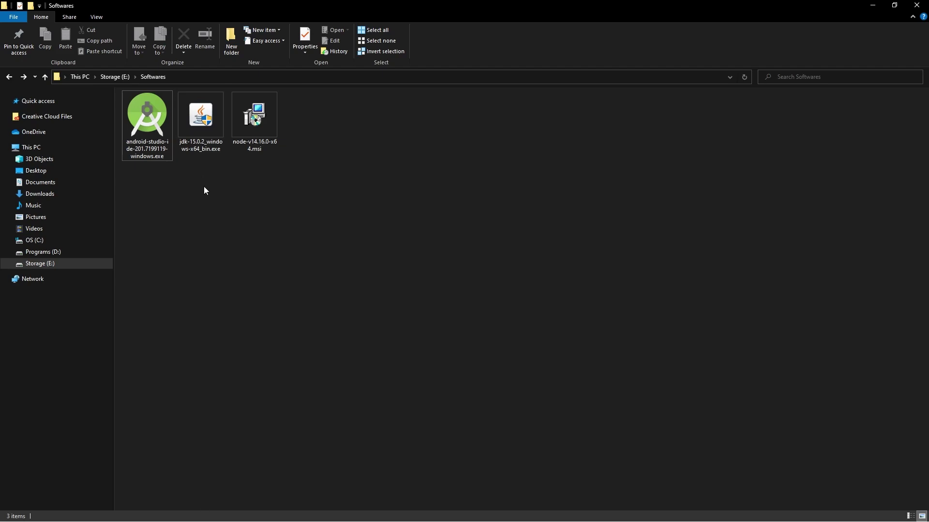
pyautogui.doubleClick(203, 131)
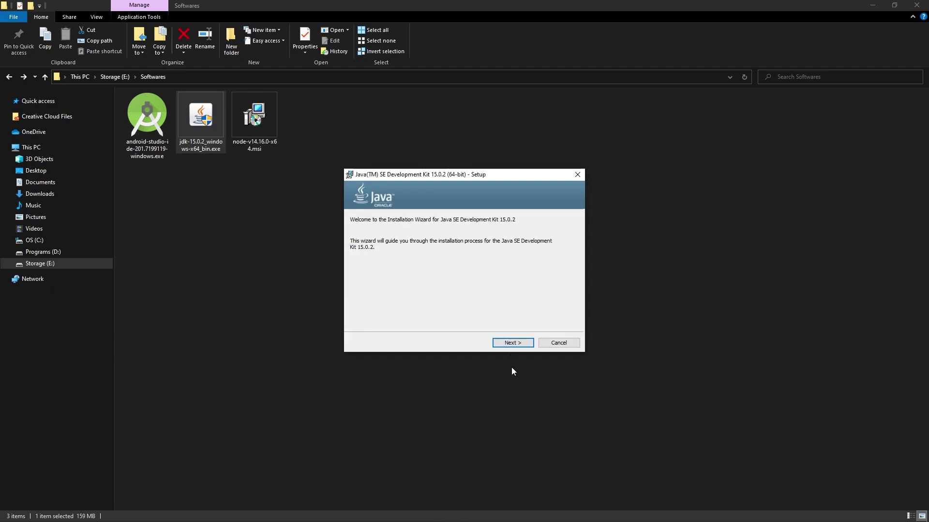
# - Install Java SE Development Kit 15.0.2 to the default folder C:\Program Files\Java\jdk-15.0.2\ and close the setup wizard
pyautogui.click(513, 343)
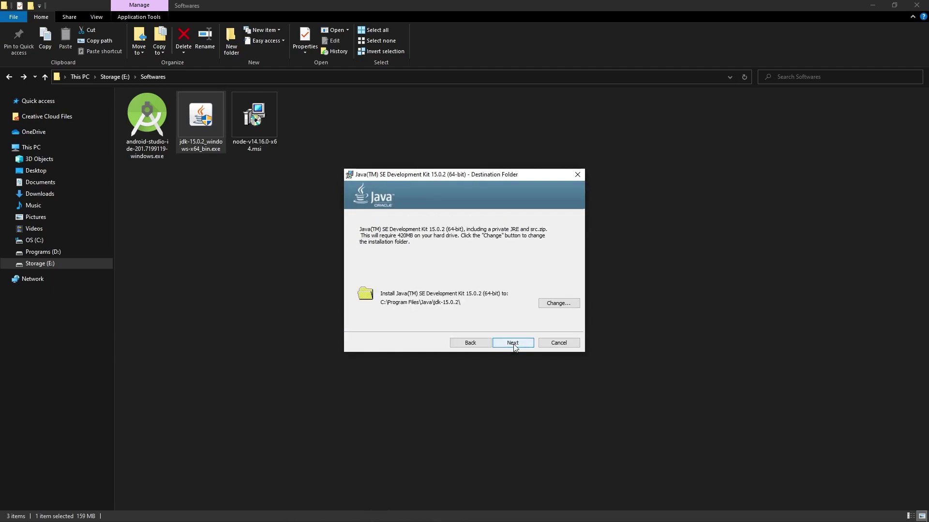
pyautogui.click(513, 344)
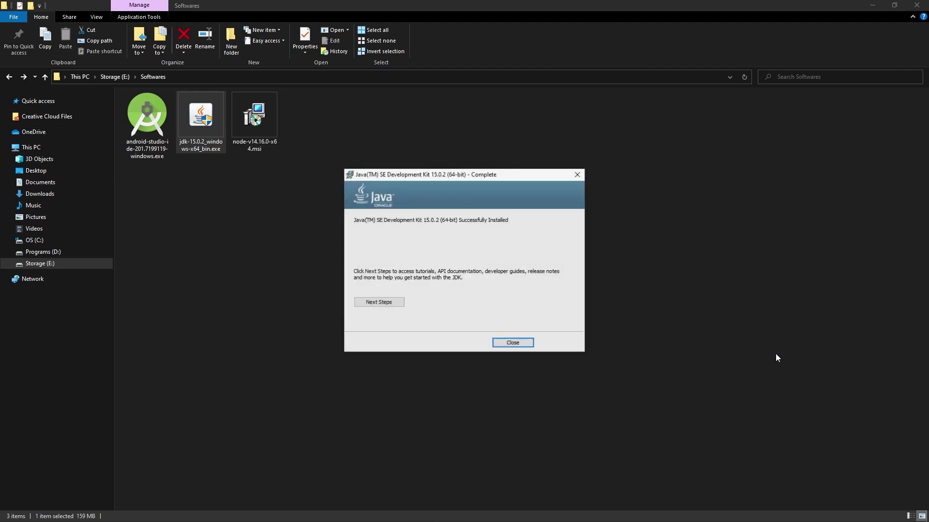
pyautogui.click(521, 343)
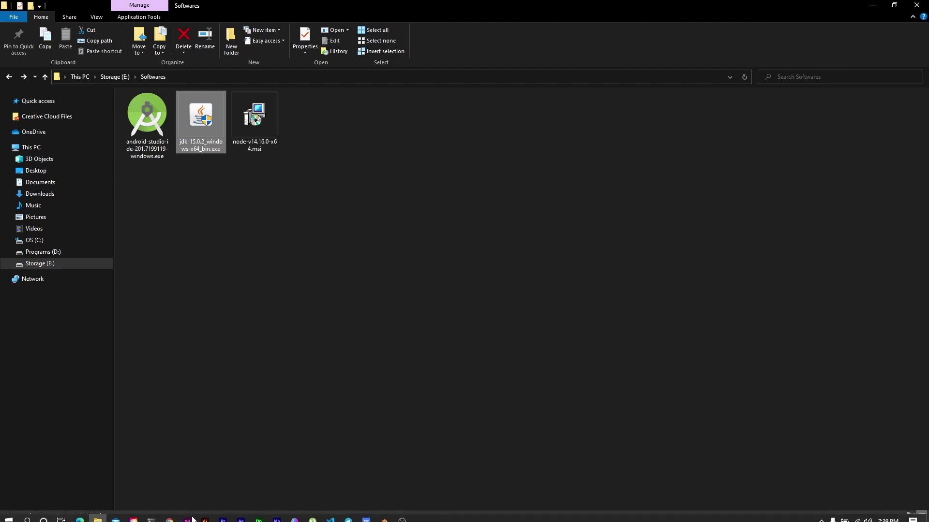
# - Switch to Todoist in Chrome, mark the "Install Java JDK 15" sub-task complete, and reopen the "How To Install React Native" task
pyautogui.click(168, 520)
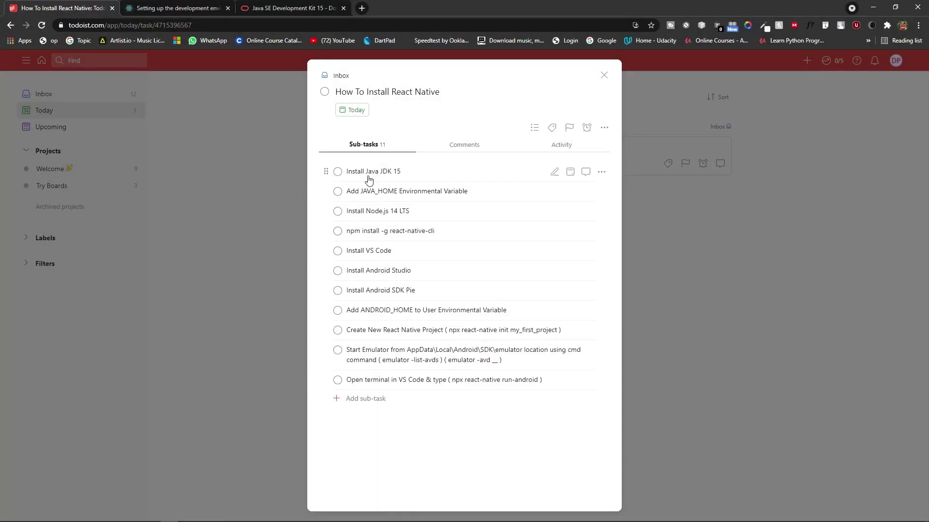
pyautogui.click(337, 172)
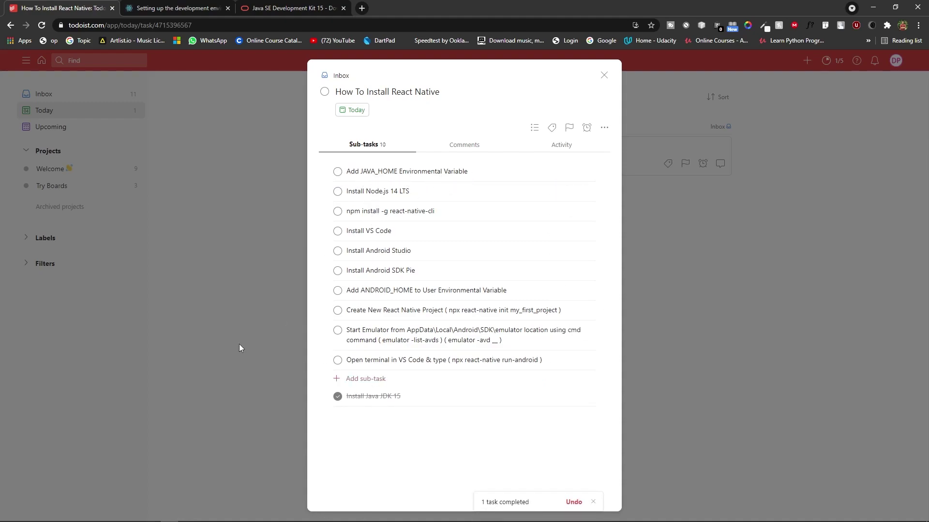
pyautogui.click(224, 271)
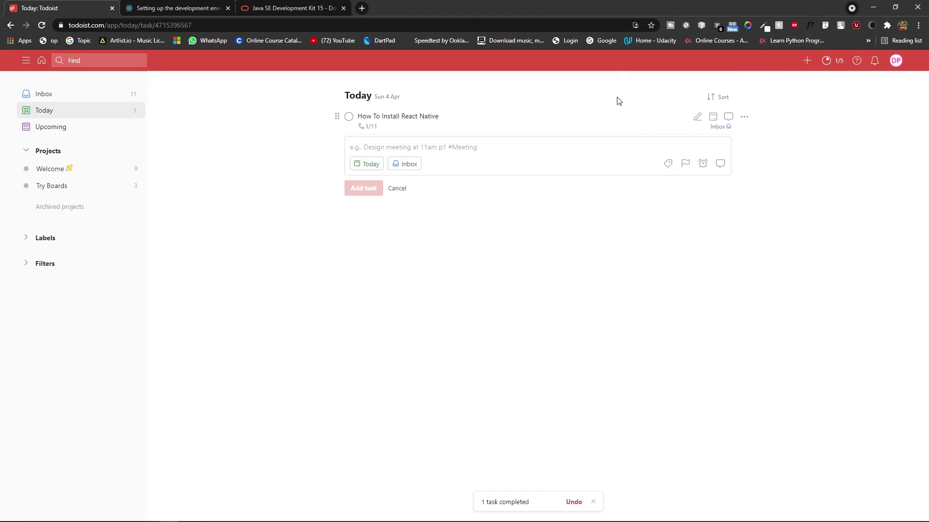
pyautogui.click(594, 116)
# - Open the account's environment variables from Windows search and start a new user variable named JAVA_HOME
pyautogui.click(866, 8)
pyautogui.click(872, 5)
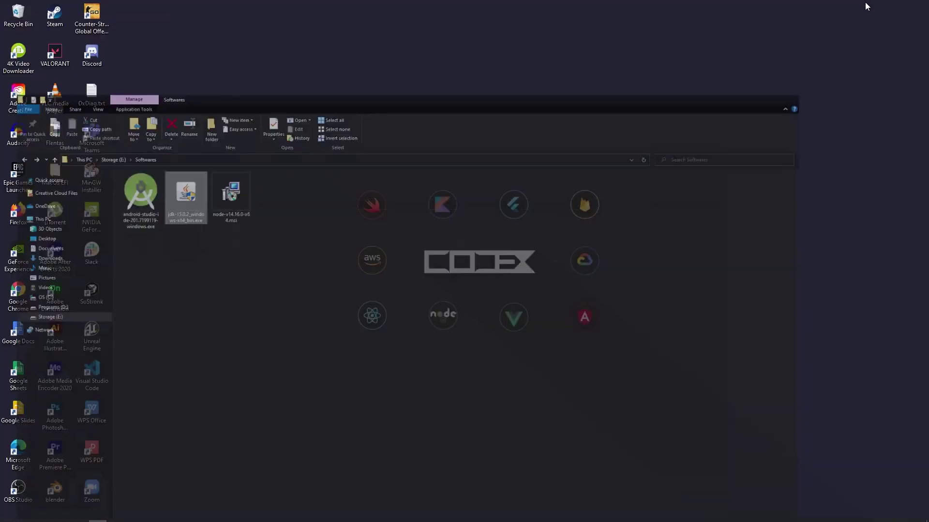
pyautogui.press('super')
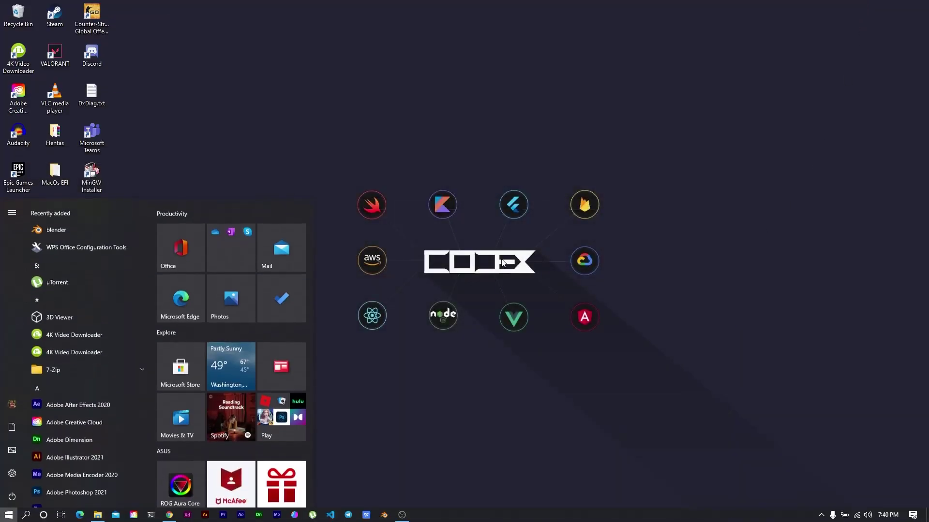
pyautogui.write('edit')
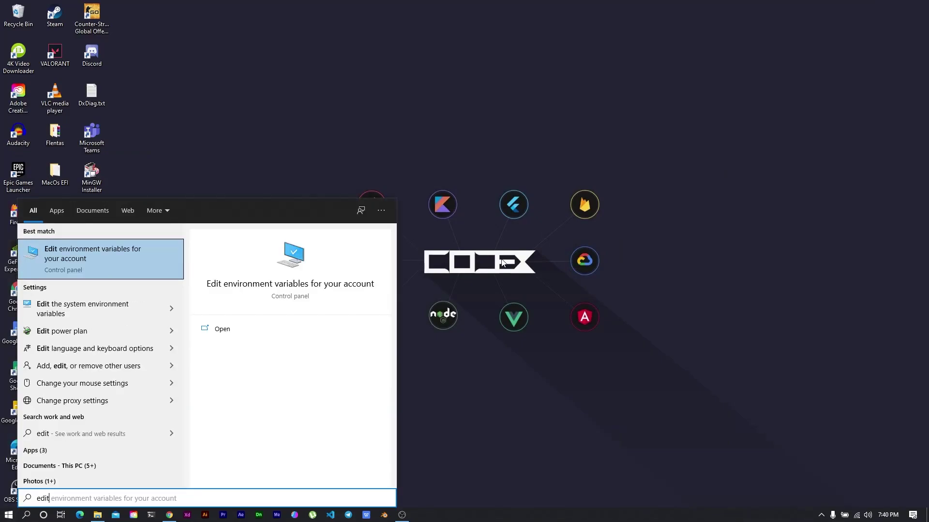
pyautogui.click(79, 251)
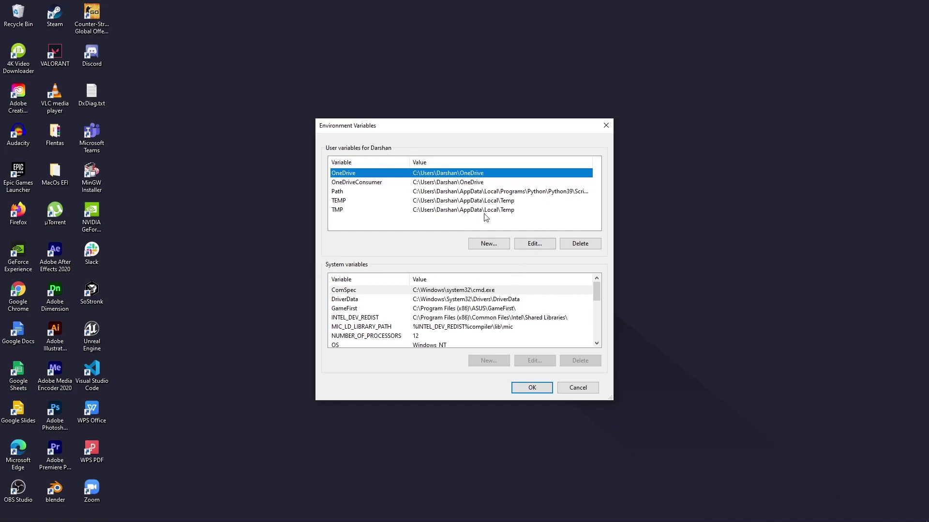
pyautogui.click(489, 242)
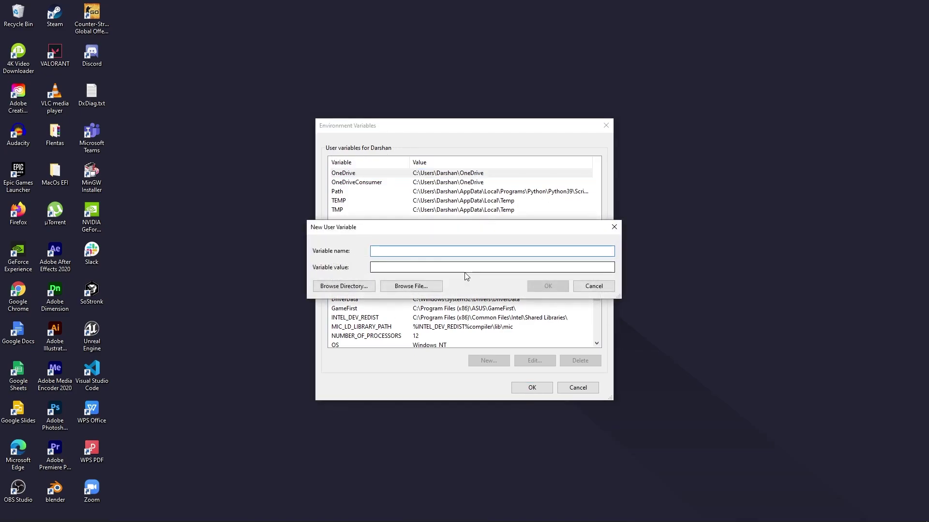
pyautogui.write('JAVA_HOME')
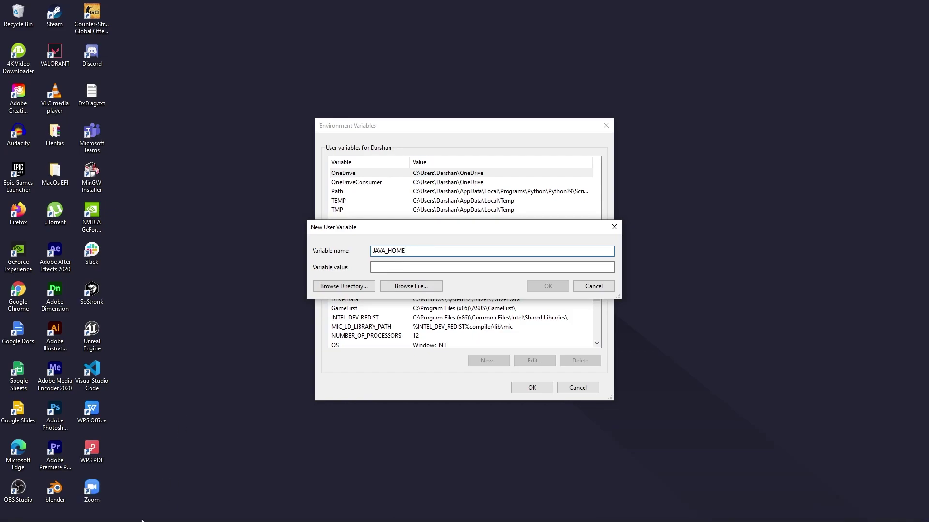
# - Browse to C:\Program Files\Java\jdk-15.0.2 in File Explorer and copy the folder's path
pyautogui.press('super+e')
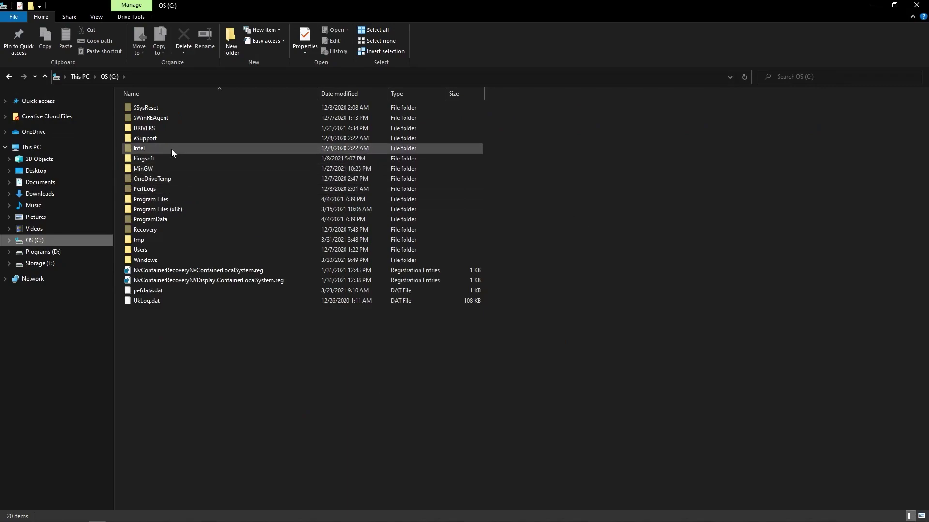
pyautogui.click(166, 198)
pyautogui.doubleClick(167, 199)
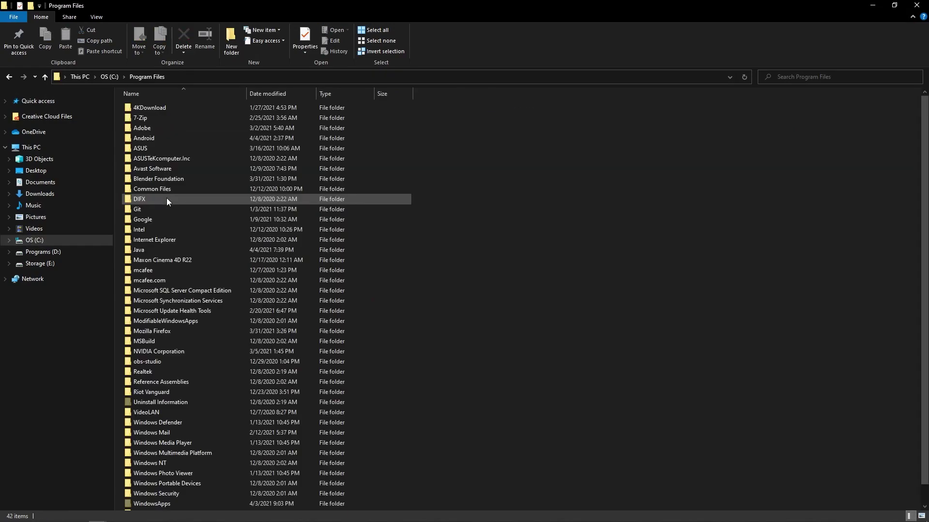
pyautogui.click(153, 250)
pyautogui.doubleClick(153, 250)
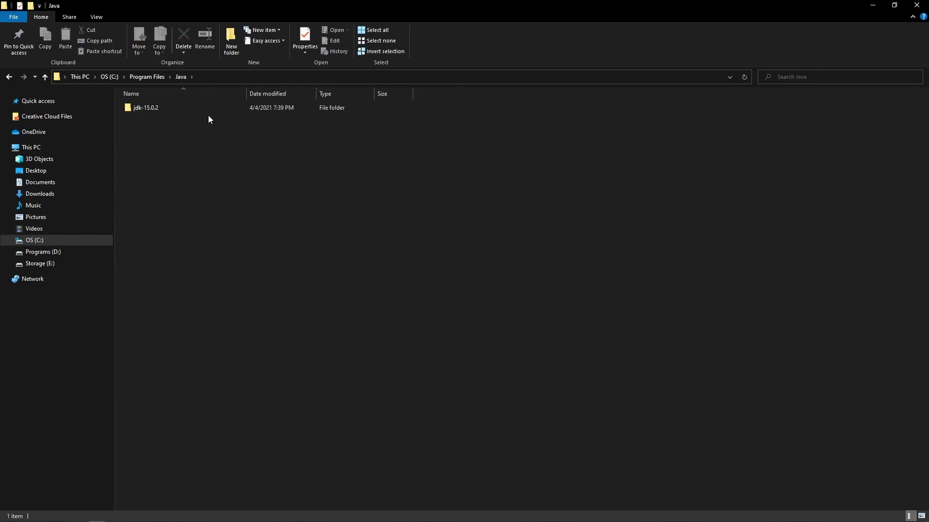
pyautogui.doubleClick(162, 109)
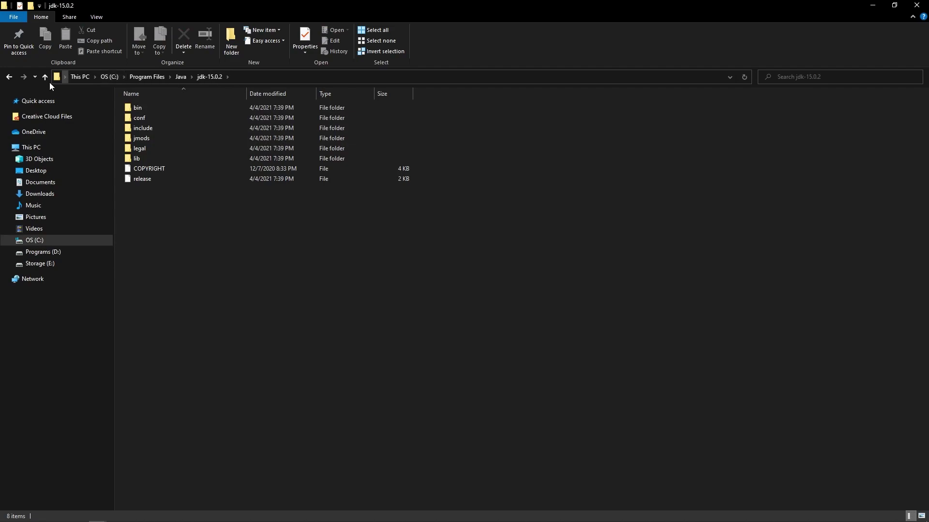
pyautogui.click(259, 77)
pyautogui.hotkey('ctrl', 'c')
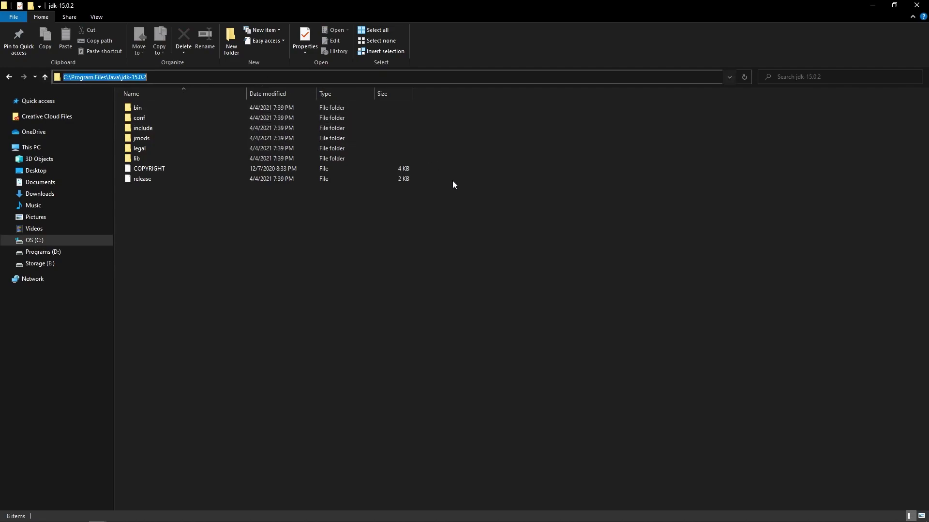
# - Set the JAVA_HOME variable's value to C:\Program Files\Java\jdk-15.0.2 and save the environment variables
pyautogui.hotkey('alt', 'Tab')
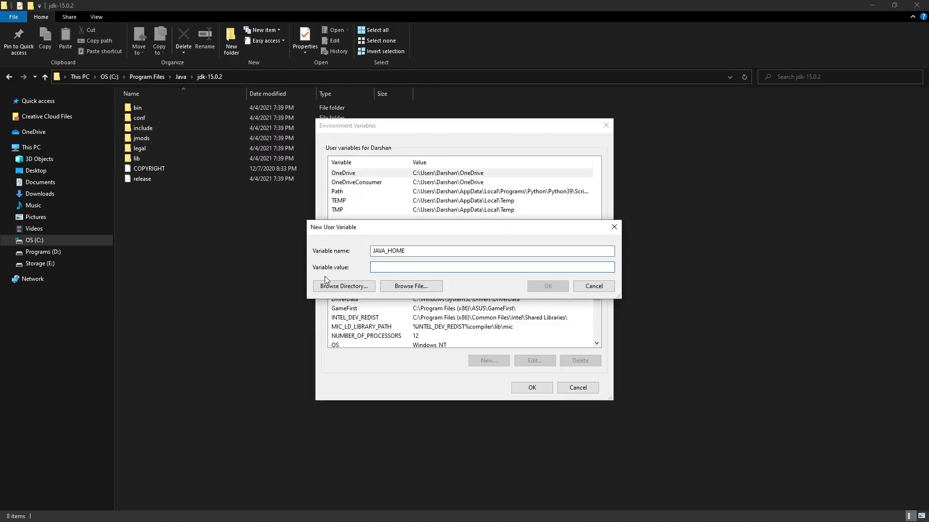
pyautogui.hotkey('ctrl', 'v')
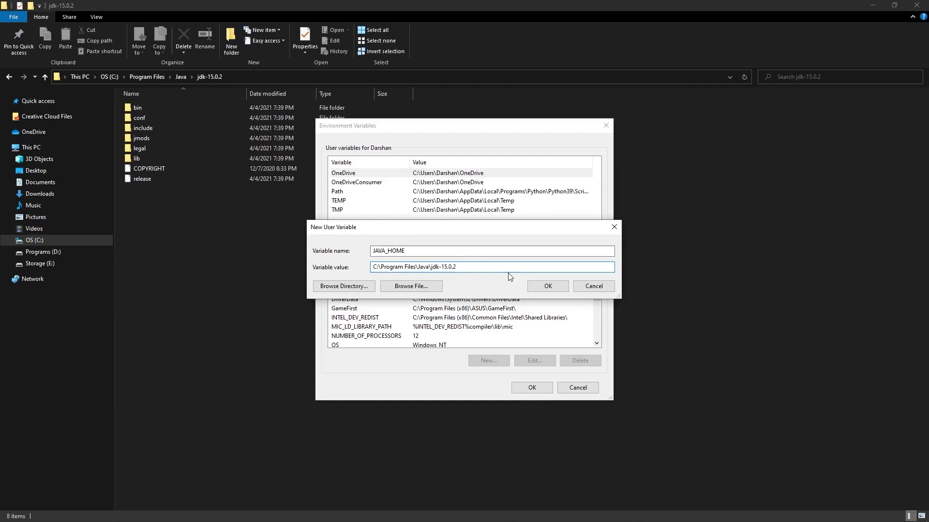
pyautogui.click(547, 287)
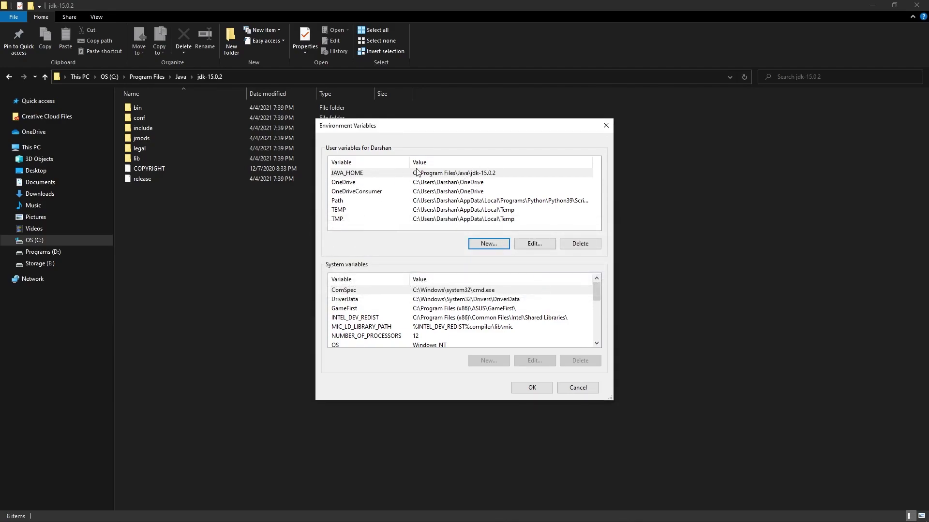
pyautogui.click(532, 388)
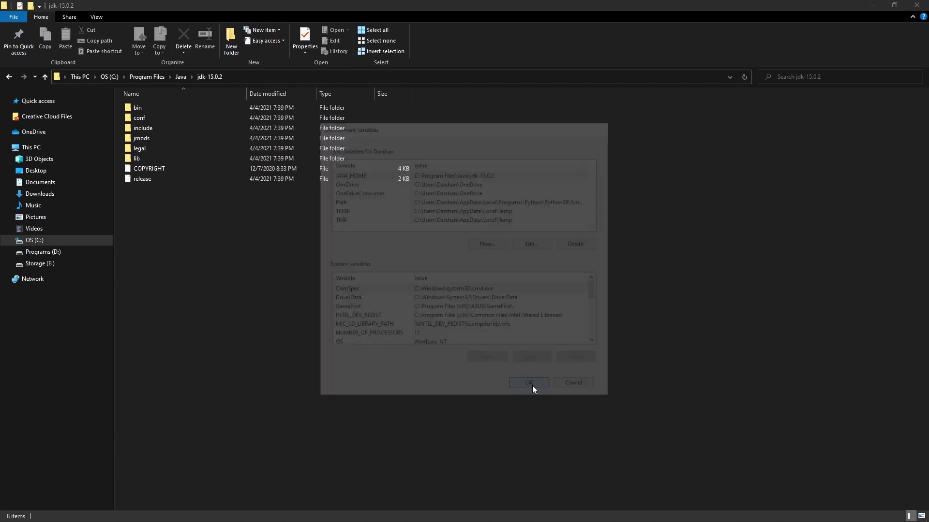
# - Return to Todoist in Chrome and mark the "Add JAVA_HOME Environmental Variable" sub-task complete
pyautogui.click(873, 7)
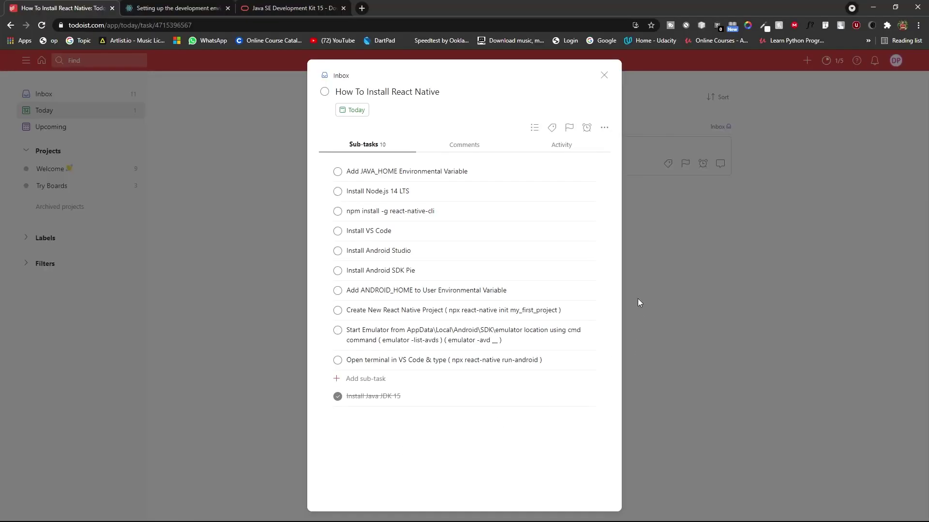
pyautogui.click(338, 172)
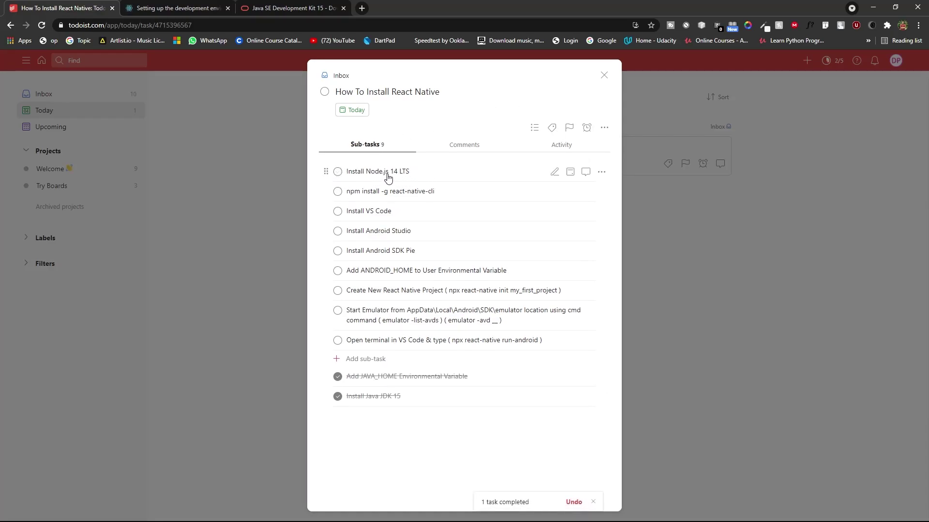
# - Search Google for "nodejs" in a new browser tab
pyautogui.click(362, 8)
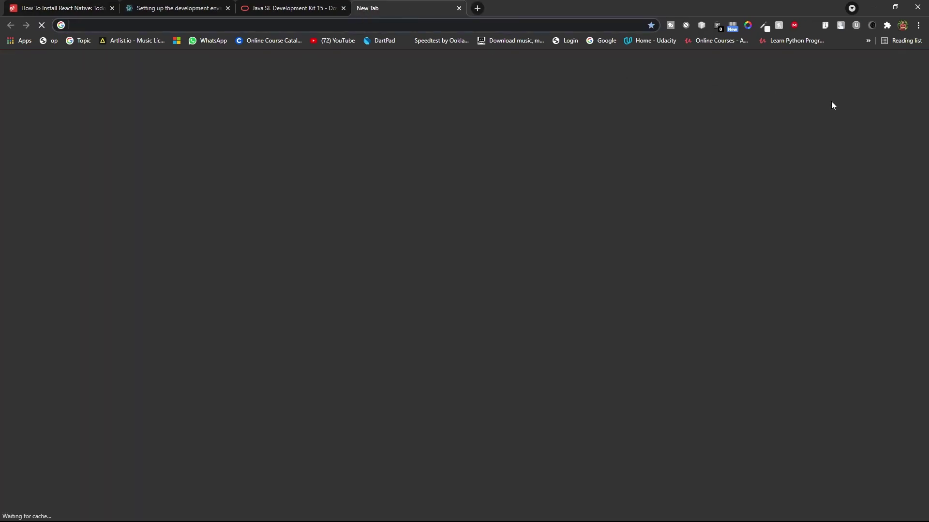
pyautogui.write('NO')
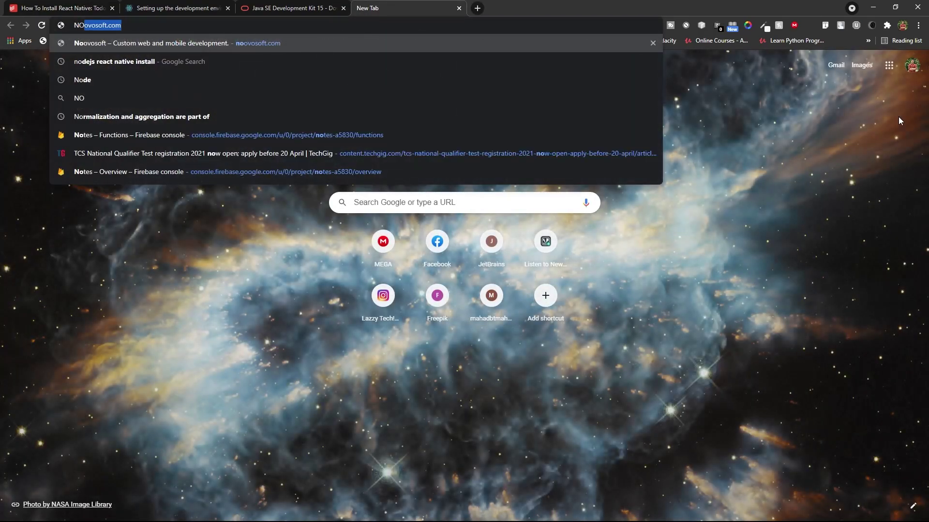
pyautogui.press('BackSpace')
pyautogui.press('BackSpace')
pyautogui.press('BackSpace')
pyautogui.write('Node')
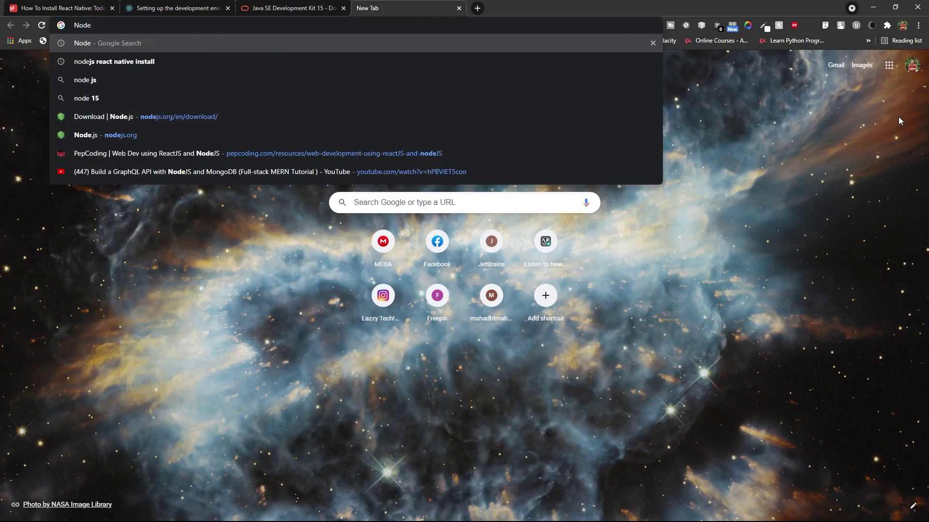
pyautogui.press('Down')
pyautogui.press('Return')
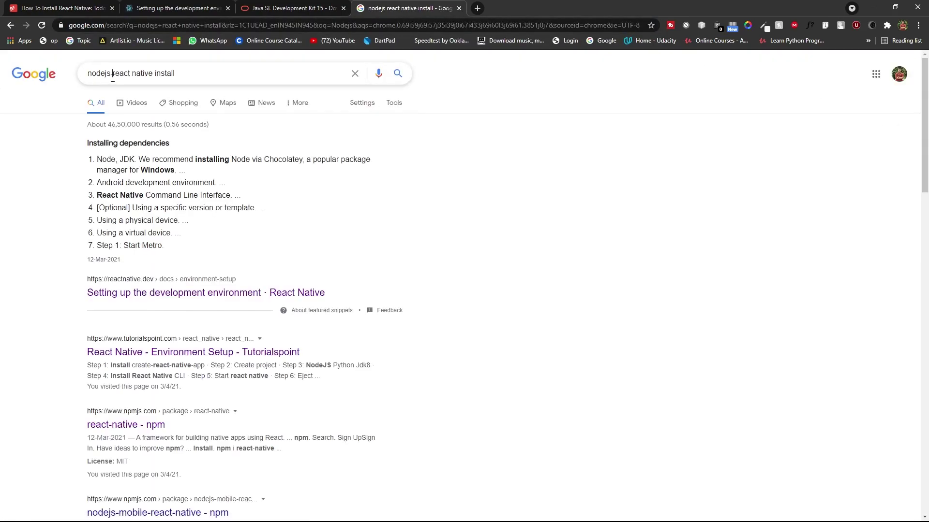
pyautogui.moveTo(112, 75); pyautogui.dragTo(407, 76)
pyautogui.press('BackSpace')
pyautogui.press('Return')
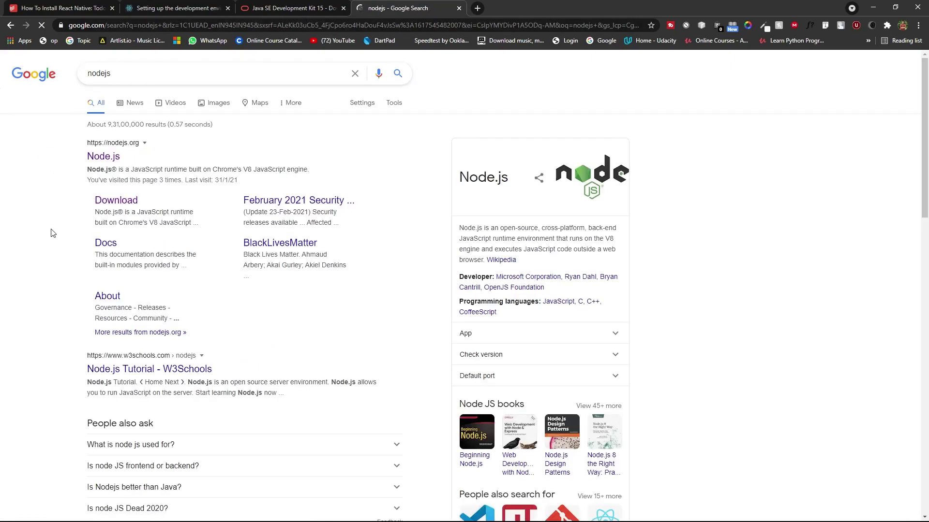
# - Open the Node.js website and download the 14.16.0 LTS installer for Windows (x64)
pyautogui.click(98, 156)
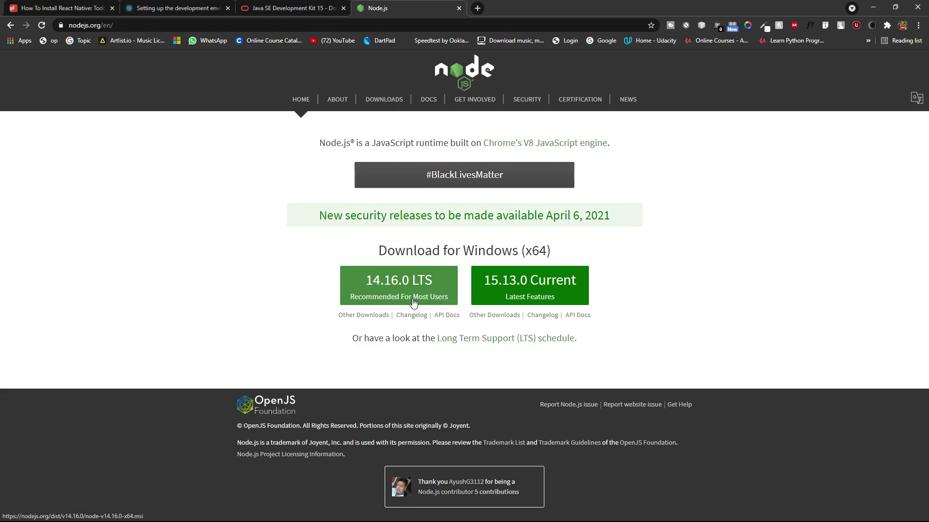
pyautogui.click(406, 302)
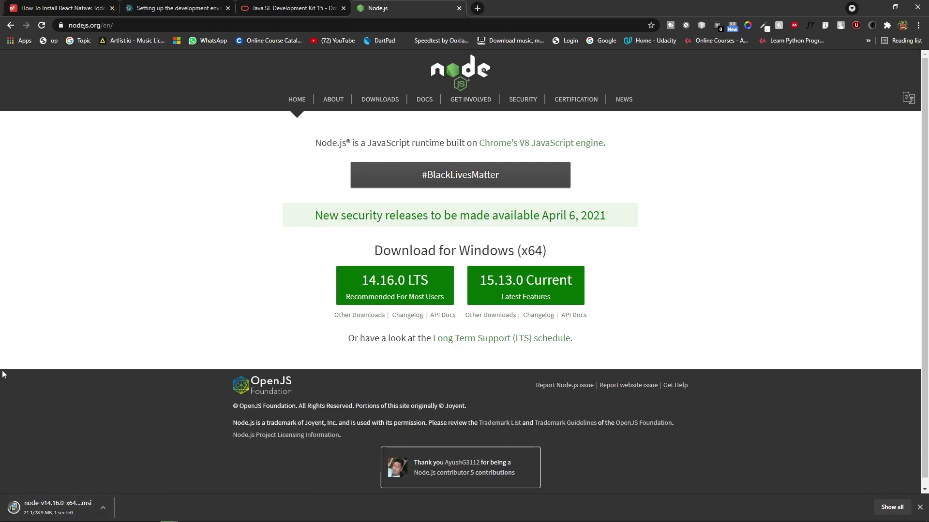
pyautogui.click(919, 508)
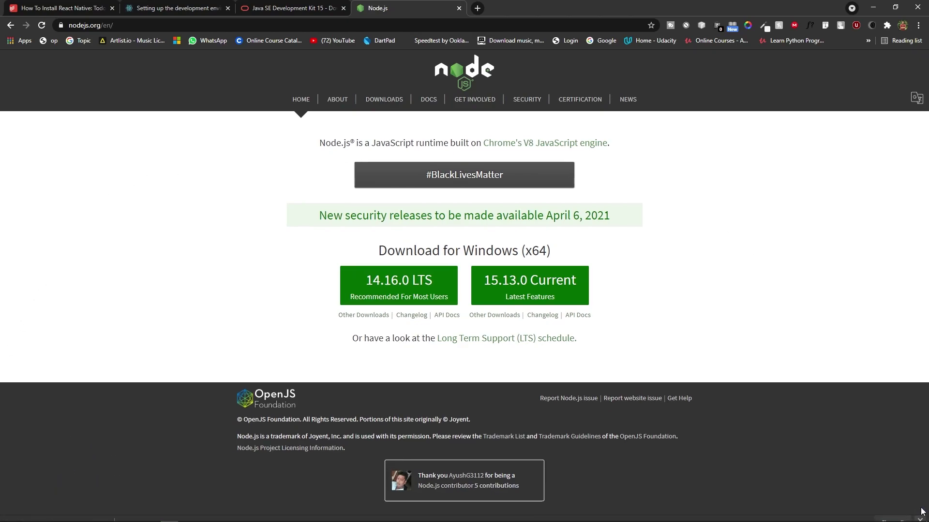
# - Switch to the Softwares folder in File Explorer and launch the node-v14.16.0-x64.msi installer
pyautogui.click(867, 6)
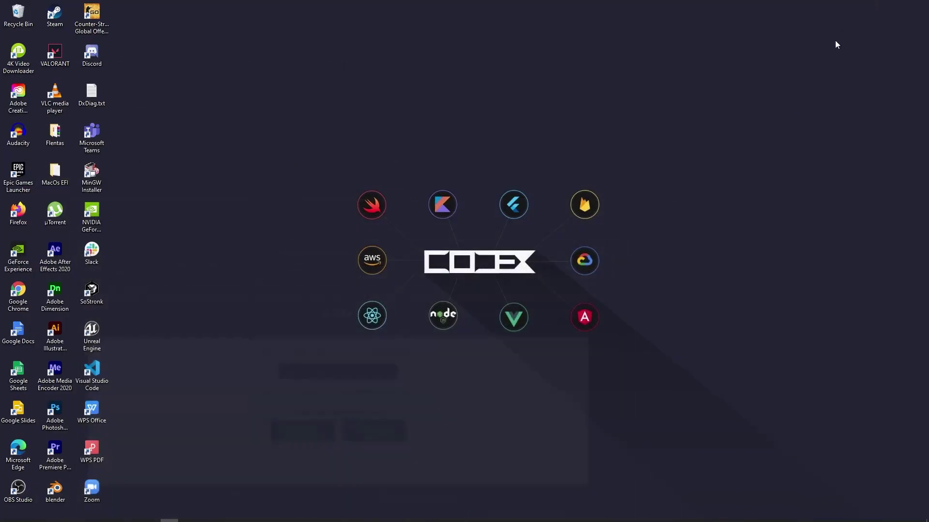
pyautogui.moveTo(98, 516)
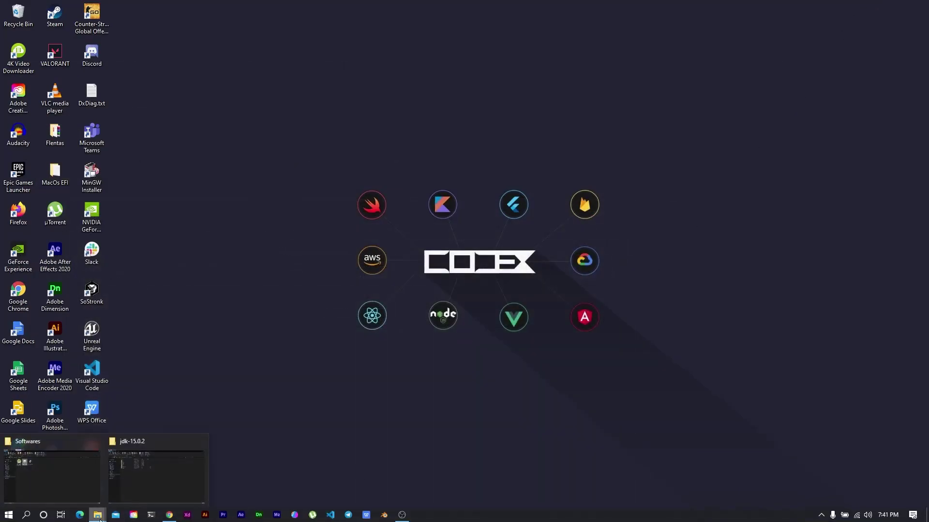
pyautogui.click(124, 498)
pyautogui.click(260, 116)
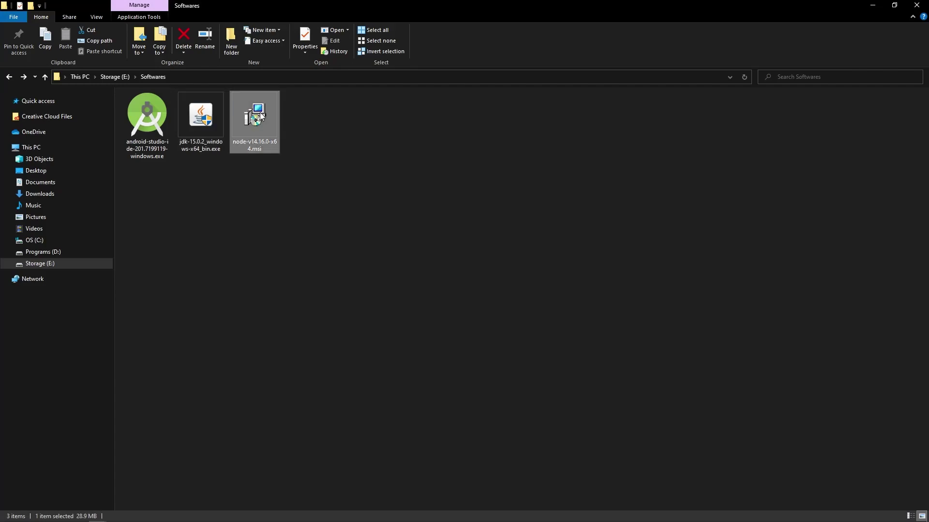
pyautogui.rightClick(473, 212)
pyautogui.click(498, 252)
pyautogui.doubleClick(255, 120)
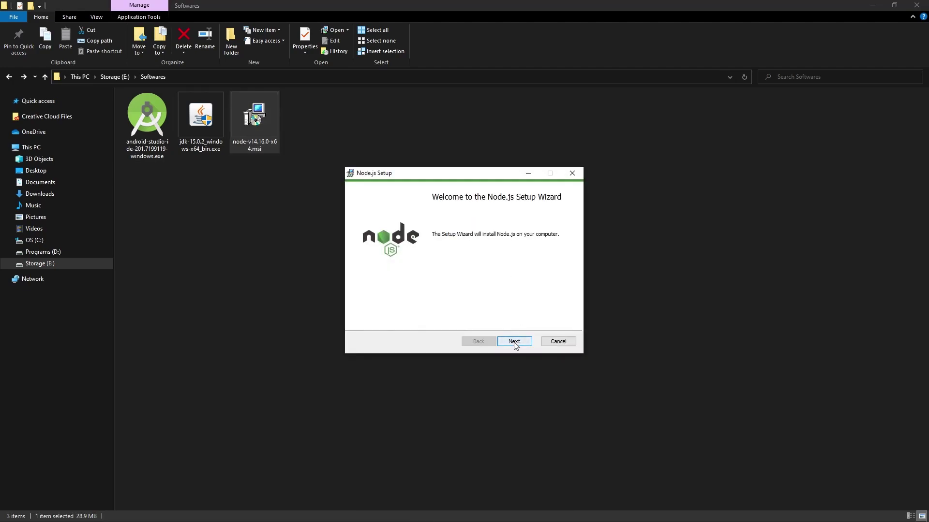
# - Install Node.js, accepting the license agreement and default features without the optional native-module tools, and finish the setup wizard
pyautogui.click(513, 342)
pyautogui.click(416, 320)
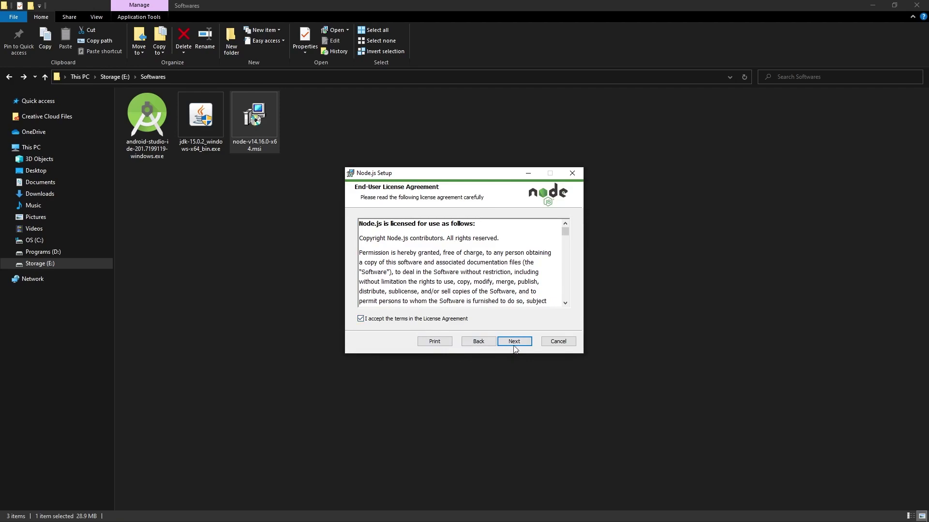
pyautogui.click(514, 341)
pyautogui.click(514, 342)
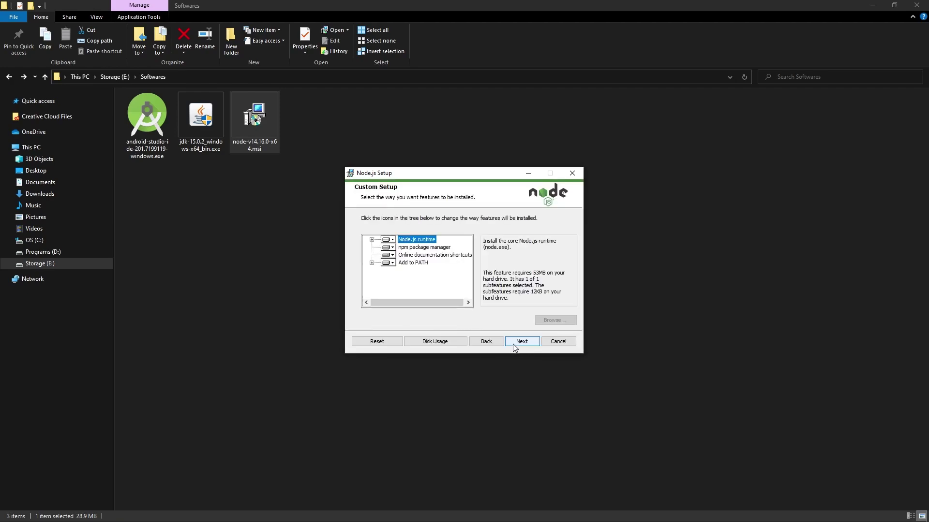
pyautogui.click(518, 343)
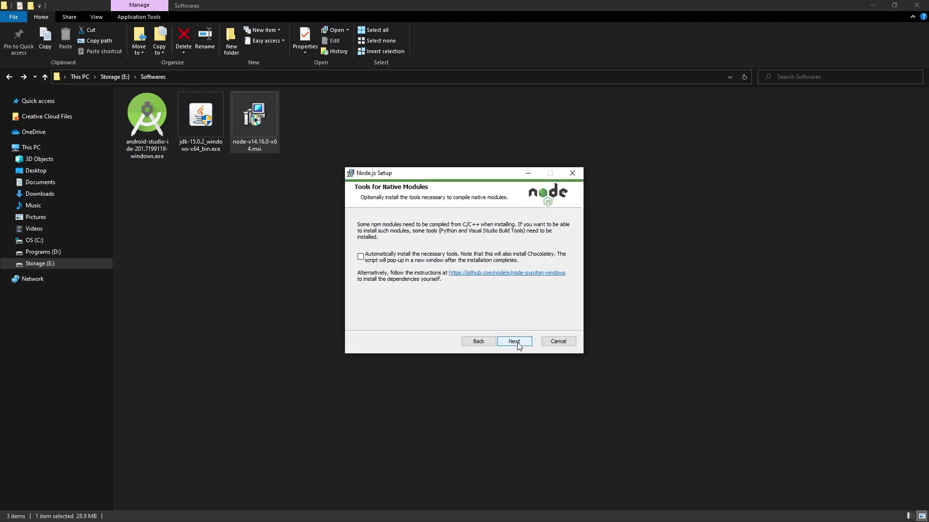
pyautogui.click(516, 343)
pyautogui.click(516, 342)
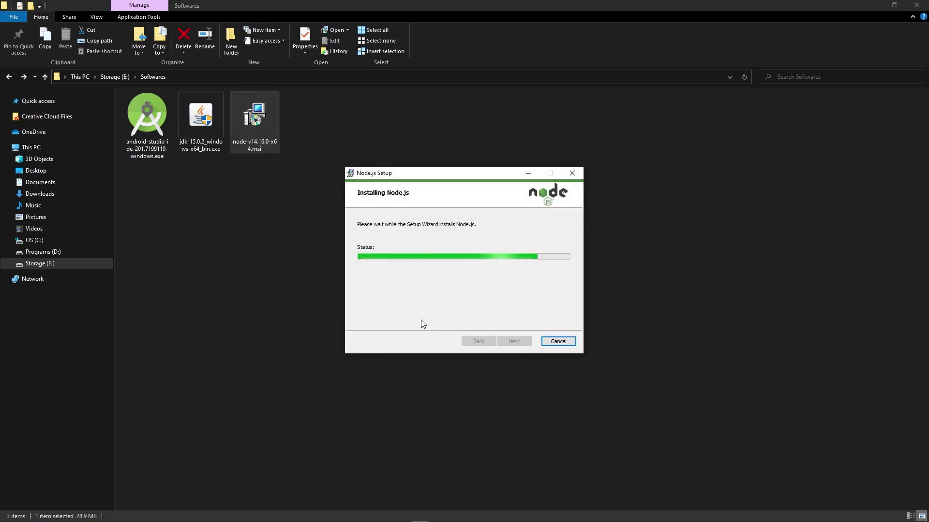
pyautogui.click(507, 342)
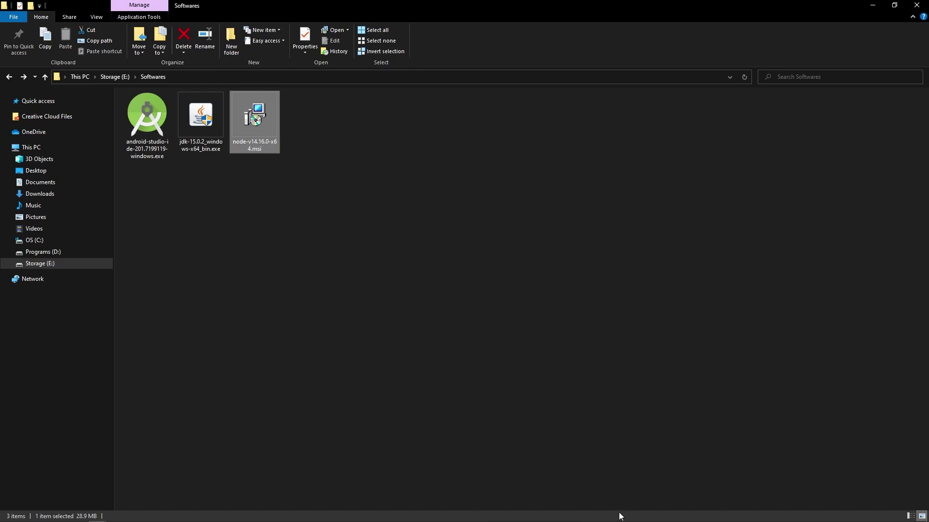
# - Switch to Todoist in Chrome and mark the "Install Node.js 14 LTS" sub-task complete
pyautogui.moveTo(345, 521)
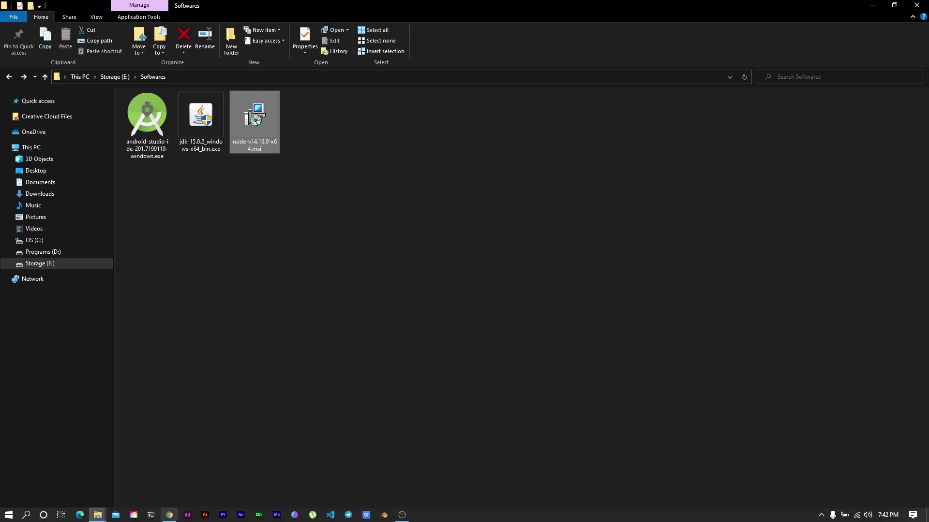
pyautogui.click(168, 516)
pyautogui.click(40, 5)
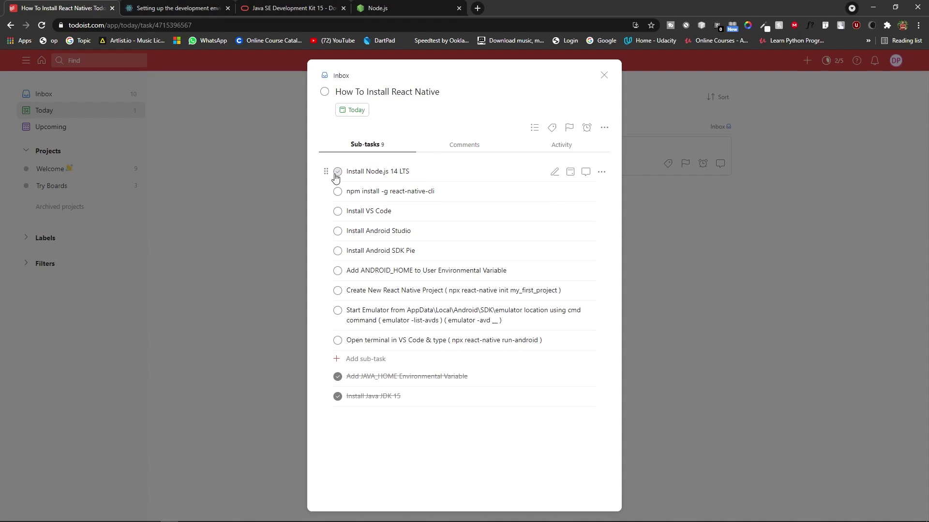
pyautogui.click(338, 172)
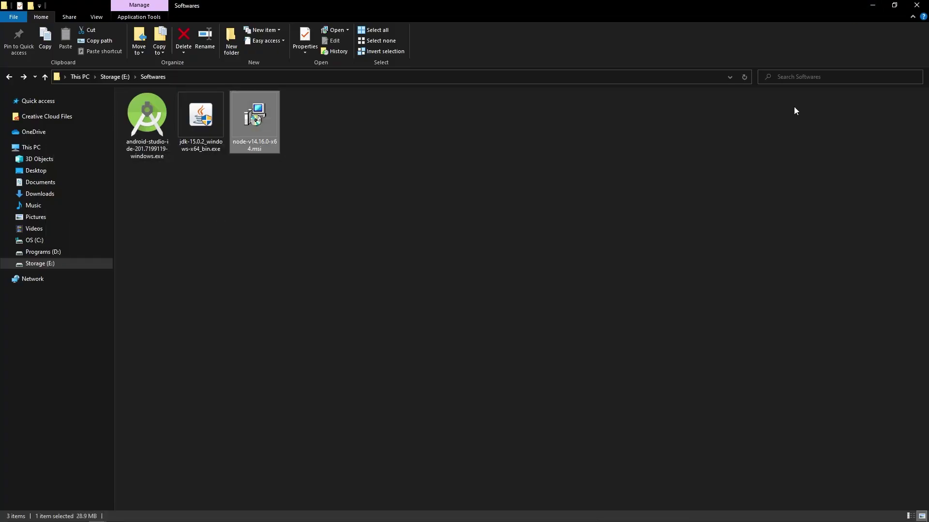
# - Open Windows Terminal, run node -v to check Node.js, and install the CLI globally with npm install -g react-native-cli
pyautogui.press('super')
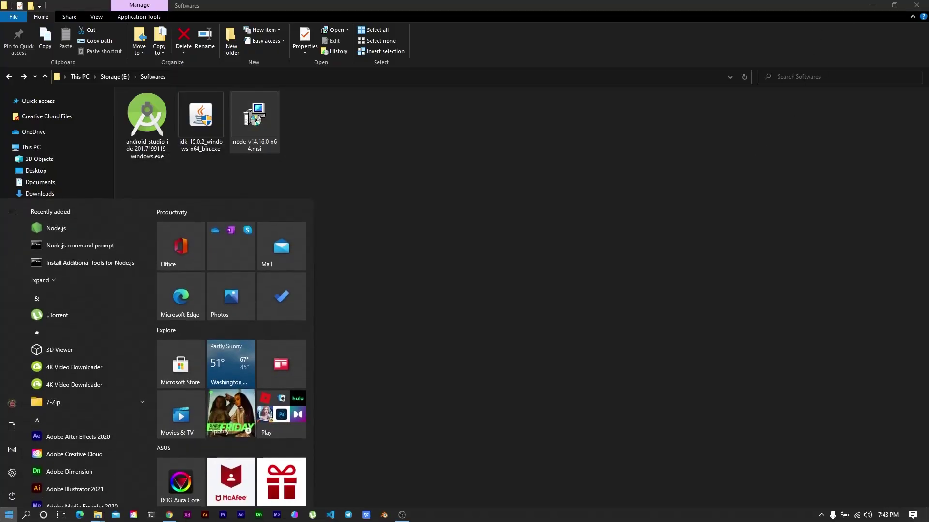
pyautogui.write('wt')
pyautogui.press('Return')
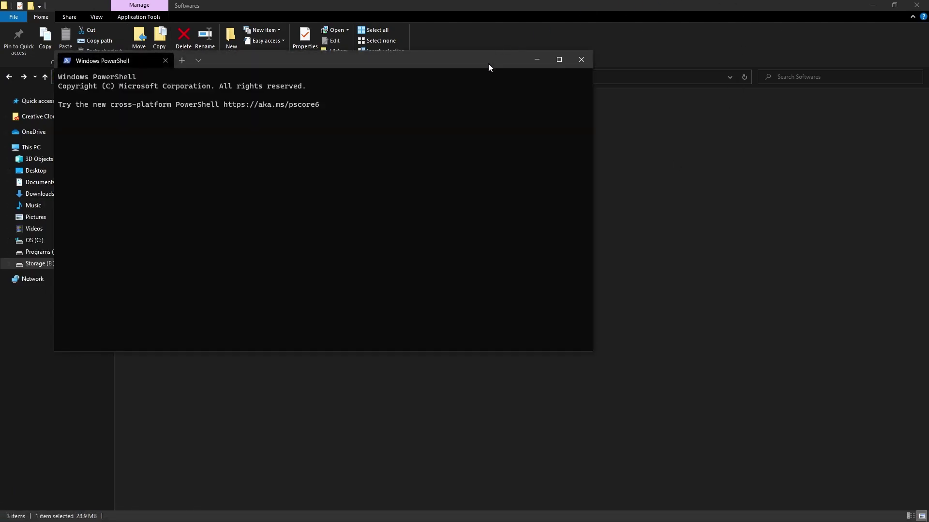
pyautogui.moveTo(488, 63); pyautogui.dragTo(692, 147)
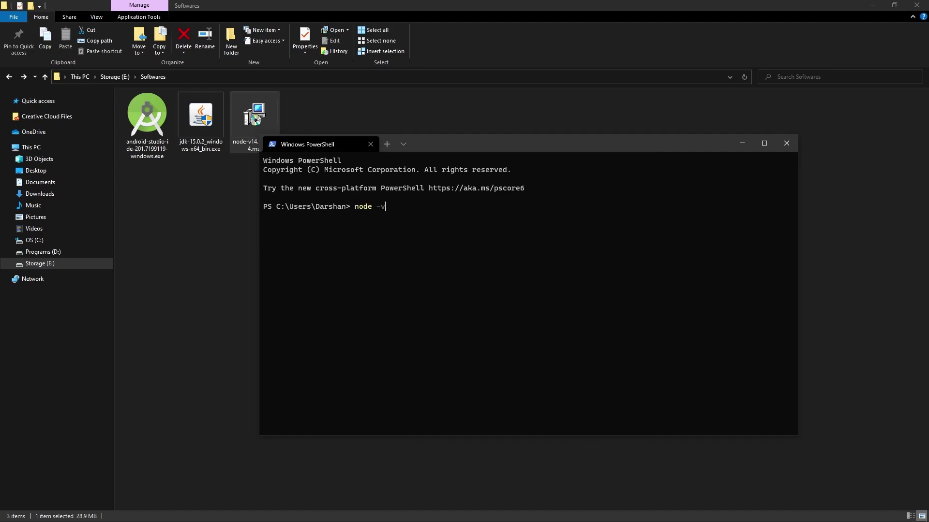
pyautogui.press('Return')
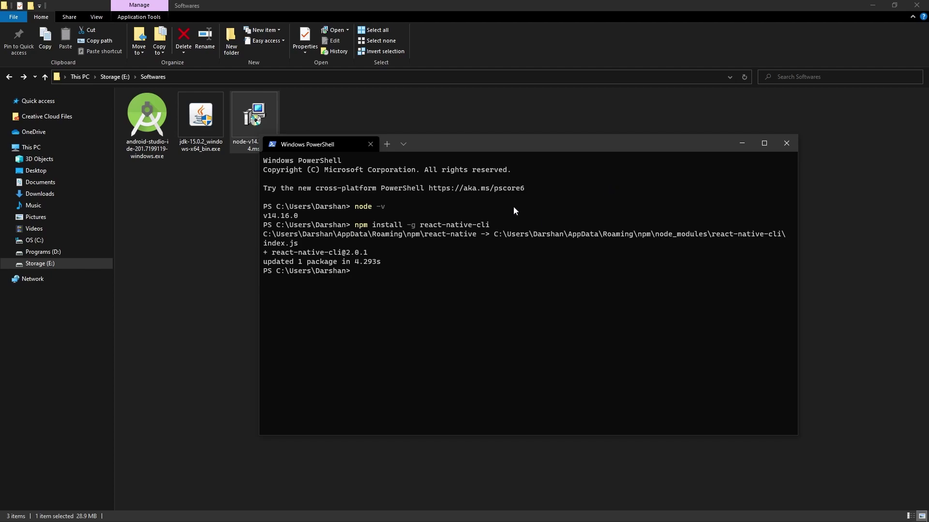
pyautogui.click(780, 141)
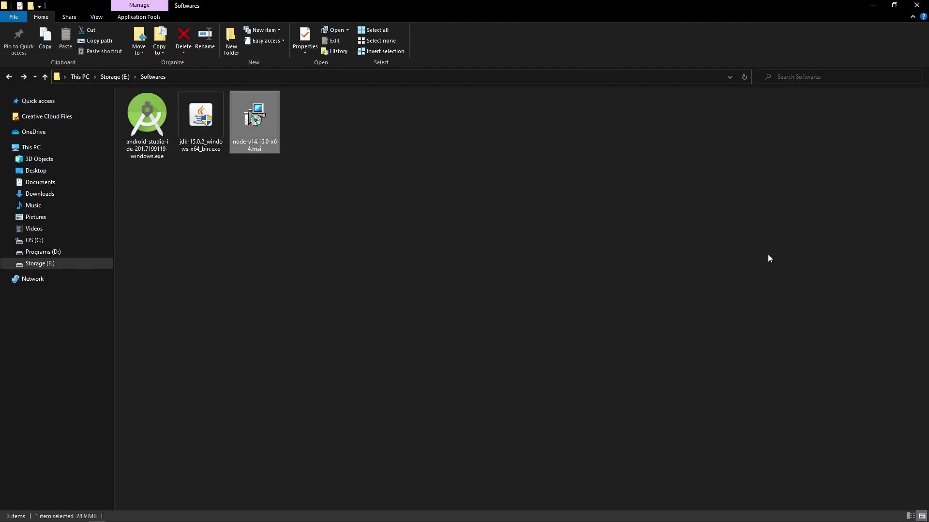
# - Return to Todoist in Chrome and mark the "npm install -g react-native-cli" sub-task complete
pyautogui.hotkey('alt', 'Tab')
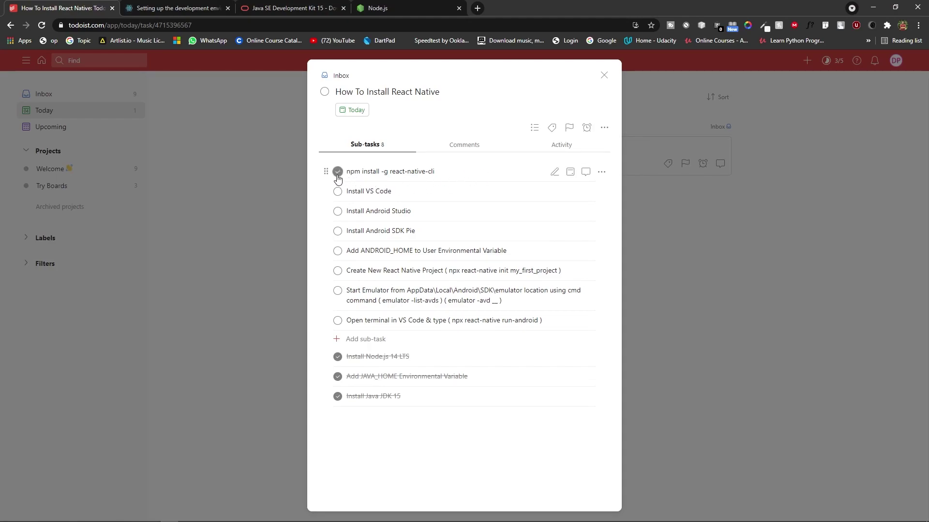
pyautogui.click(337, 172)
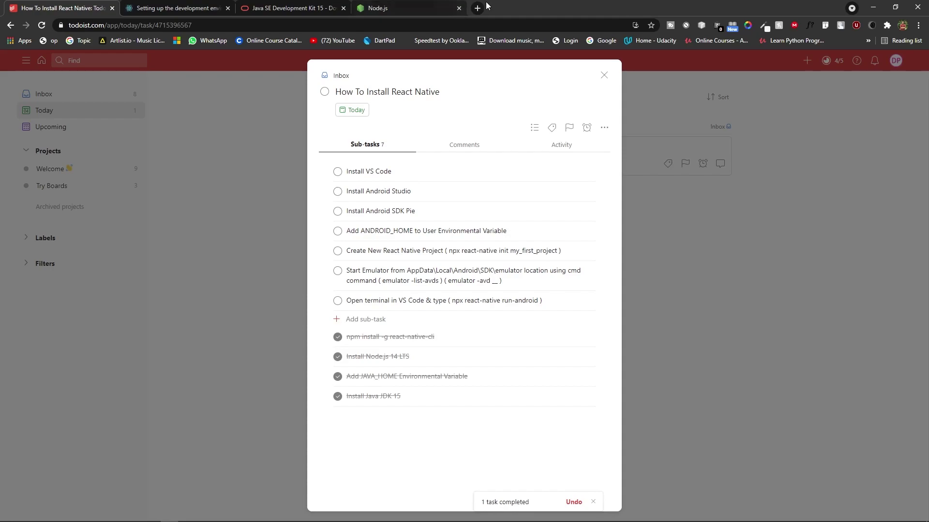
# - Find the Visual Studio Code website through a "VS code" search in a new tab, and mark "Install VS Code" complete in Todoist
pyautogui.click(478, 7)
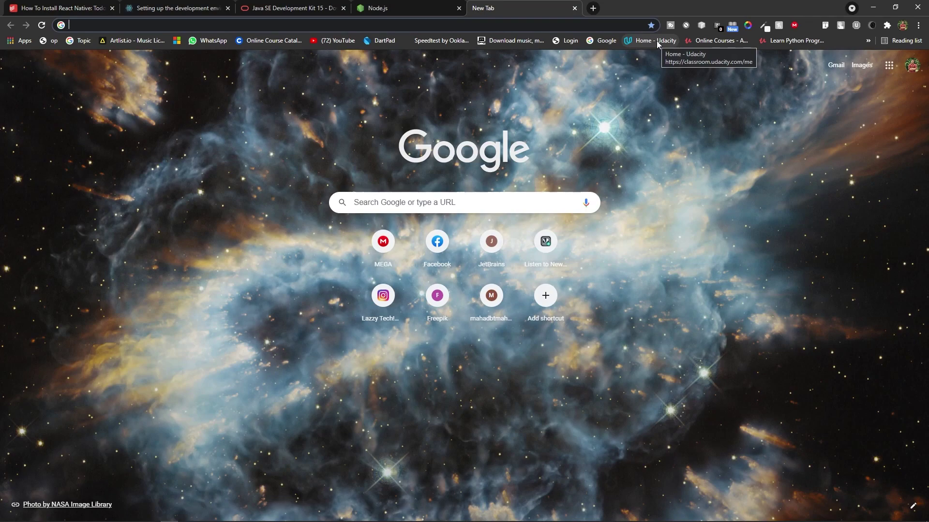
pyautogui.write('V')
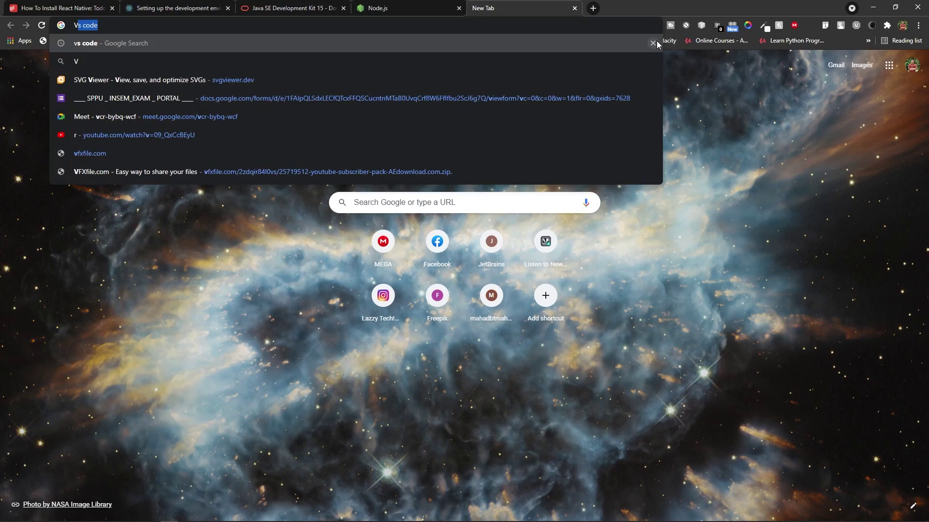
pyautogui.write('S code')
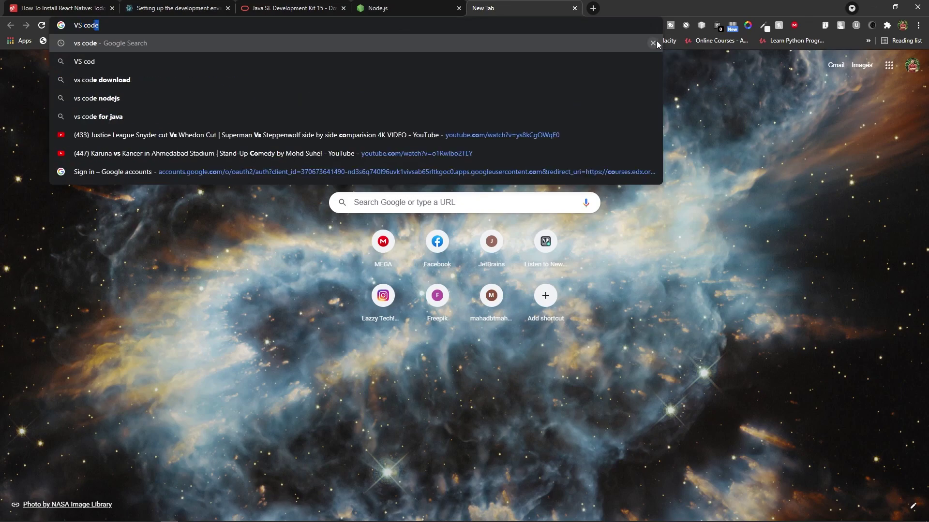
pyautogui.press('Return')
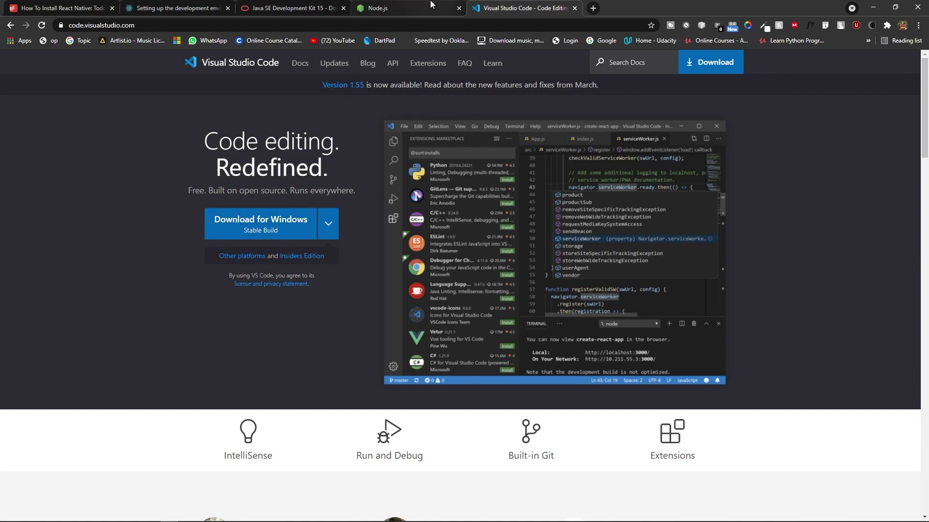
pyautogui.click(63, 8)
pyautogui.click(338, 171)
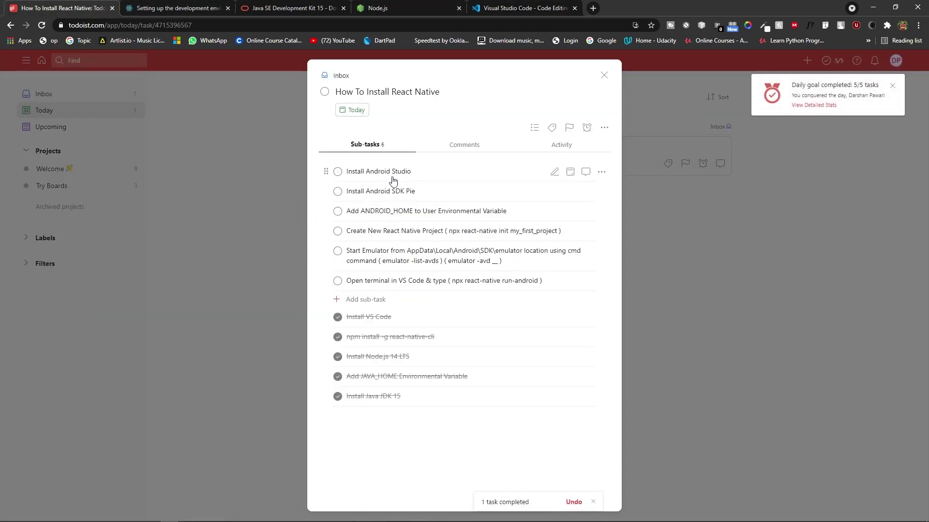
# - Search Google for "Android studio" in a new tab and open the Android Developers download page
pyautogui.click(594, 9)
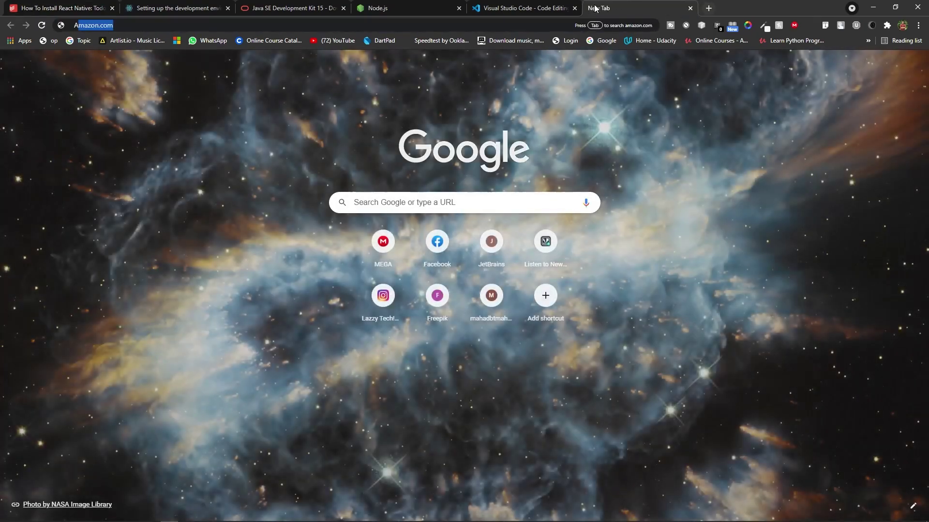
pyautogui.write('Android s')
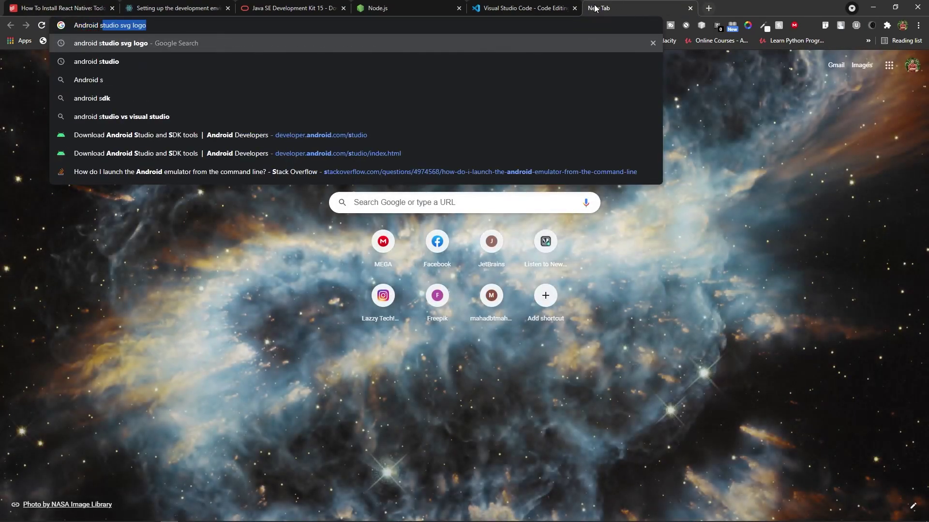
pyautogui.write('tudio')
pyautogui.press('BackSpace')
pyautogui.press('Return')
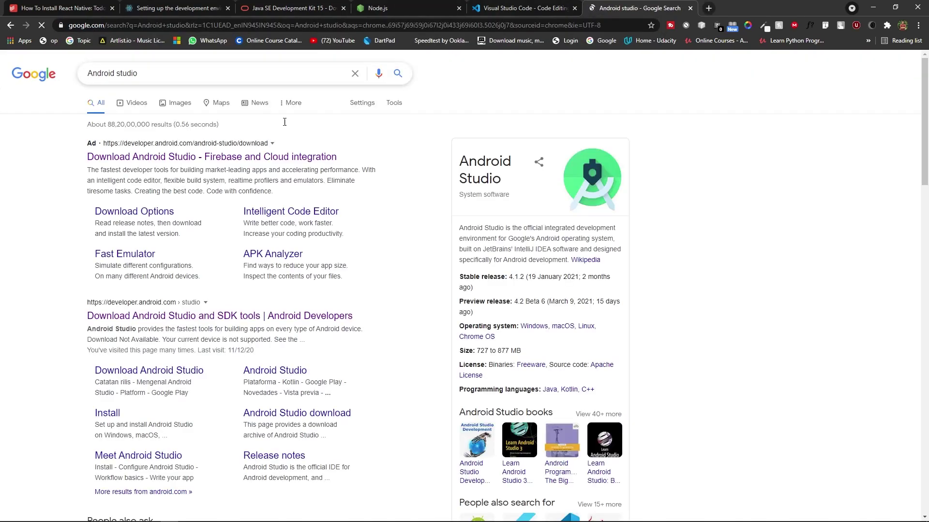
pyautogui.click(136, 310)
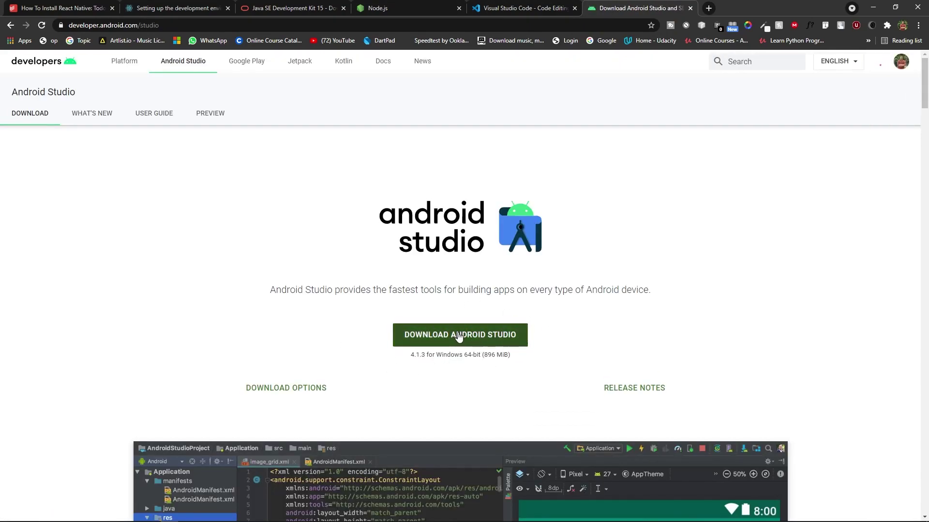
pyautogui.click(459, 337)
pyautogui.click(109, 453)
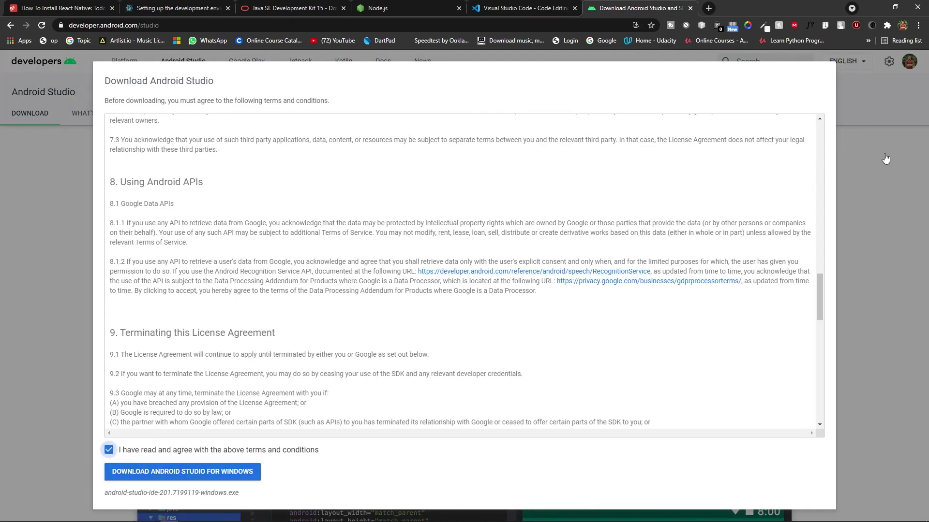
pyautogui.click(889, 153)
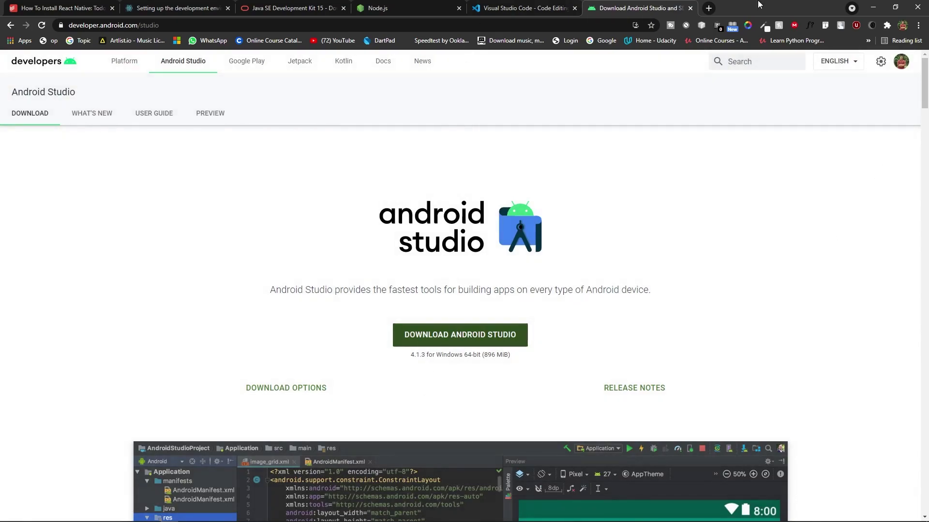
# - Switch to the Softwares folder in File Explorer, refresh it, and launch the android-studio-ide-201.7199119-windows.exe installer
pyautogui.click(873, 7)
pyautogui.click(323, 288)
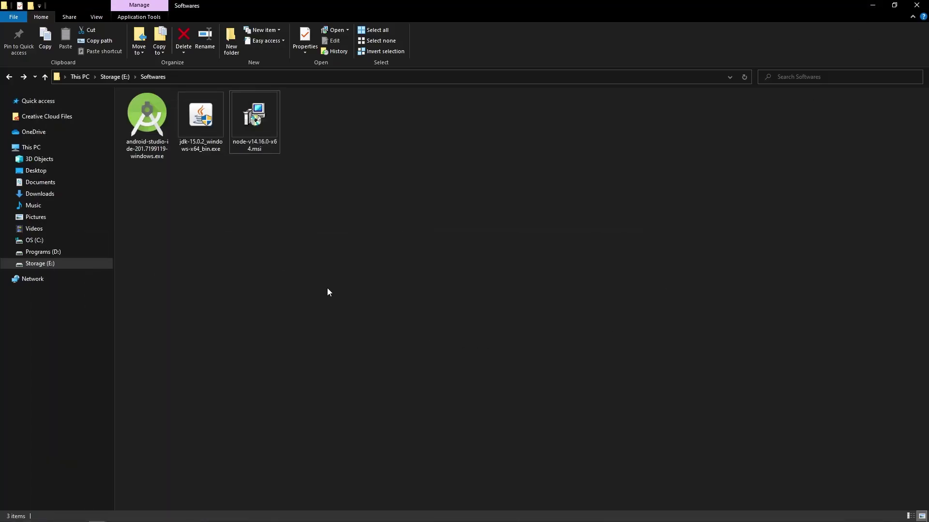
pyautogui.rightClick(297, 256)
pyautogui.click(292, 277)
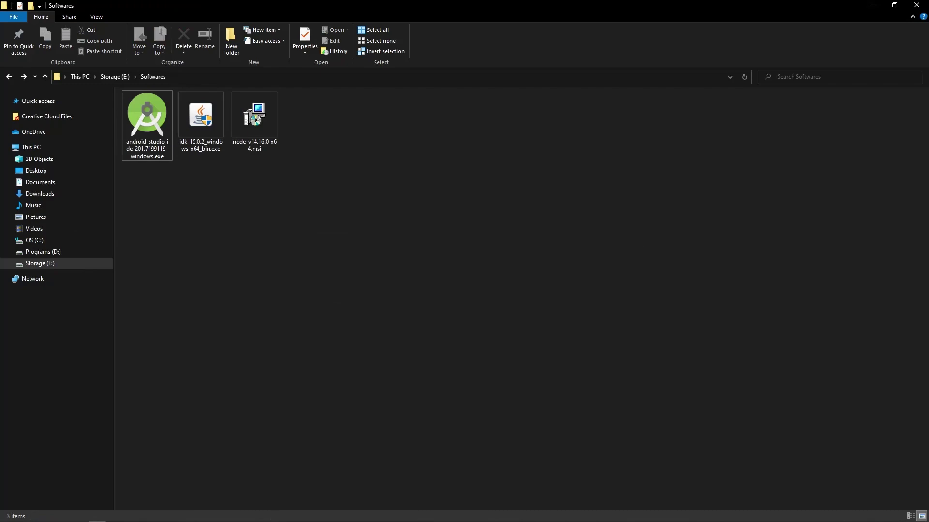
pyautogui.click(152, 115)
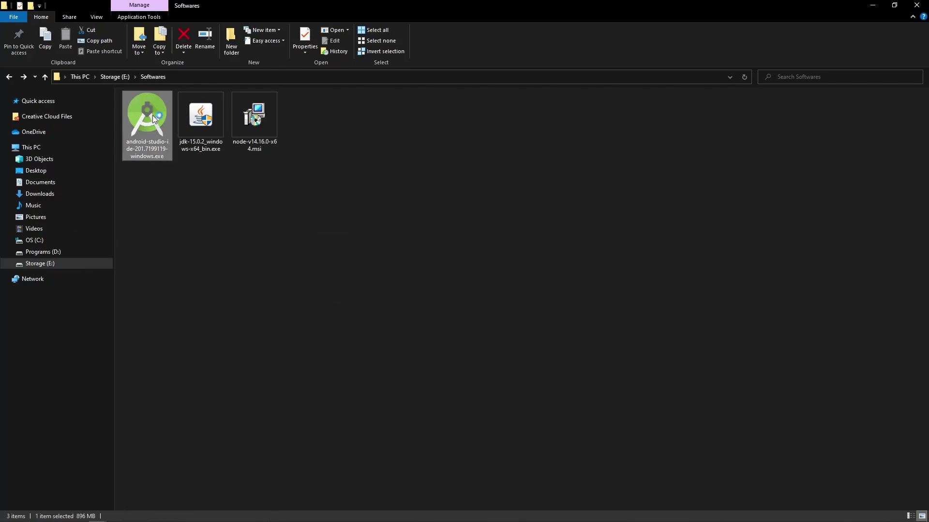
pyautogui.doubleClick(152, 115)
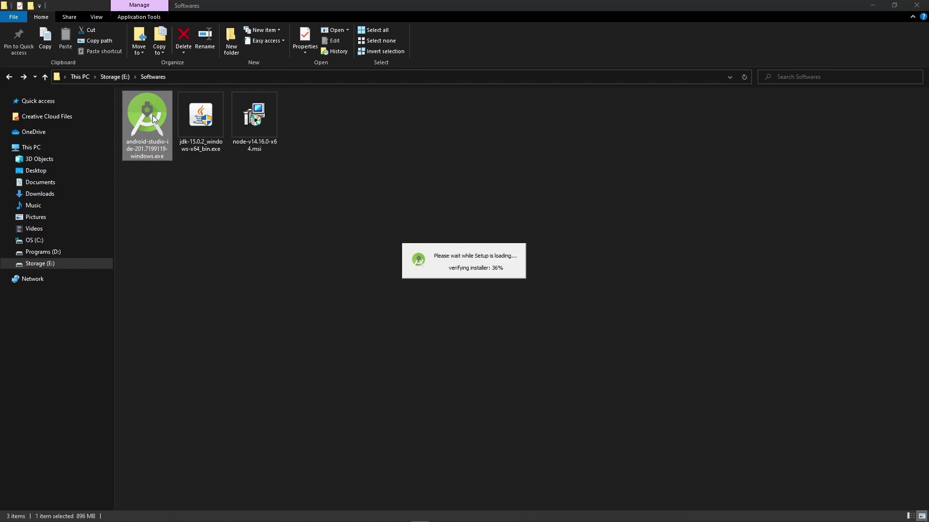
# - Install Android Studio with Android Virtual Device in C:\Program Files\Android\Android Studio and finish setup with Start Android Studio enabled
pyautogui.click(527, 344)
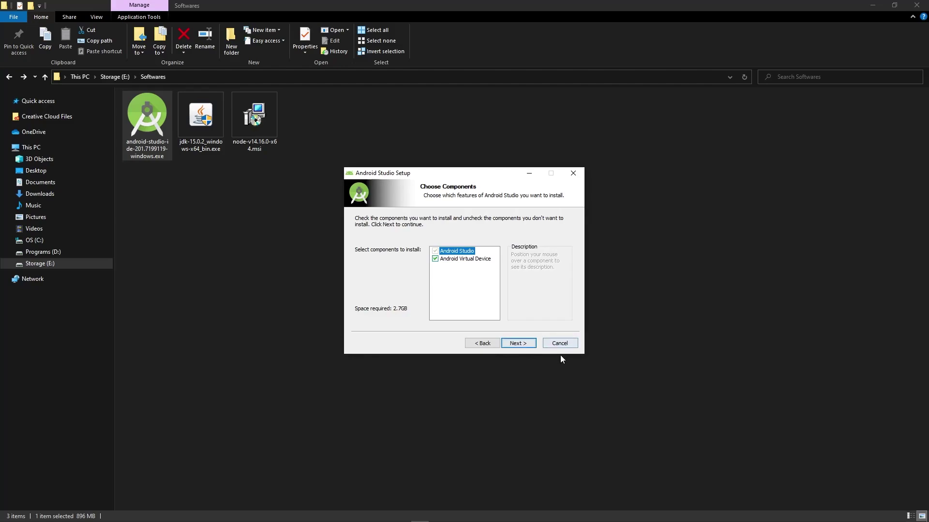
pyautogui.click(521, 344)
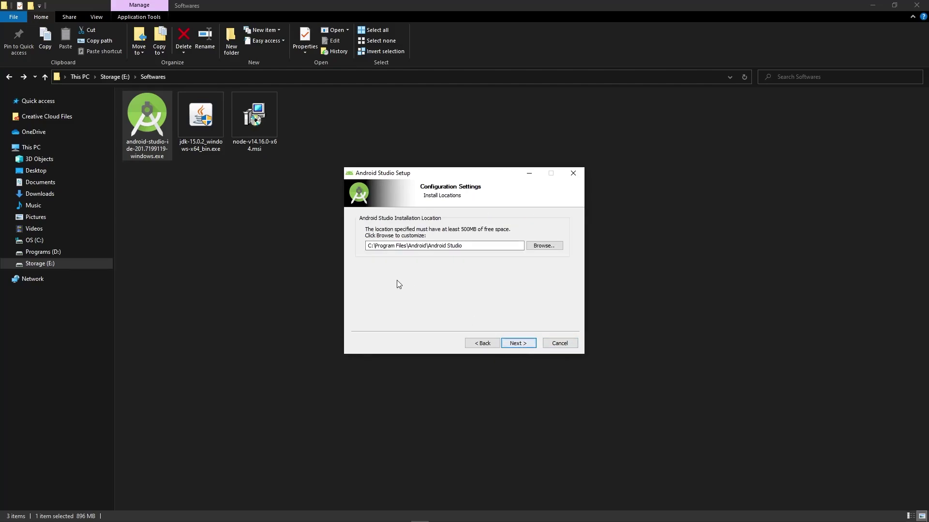
pyautogui.click(520, 344)
pyautogui.click(520, 343)
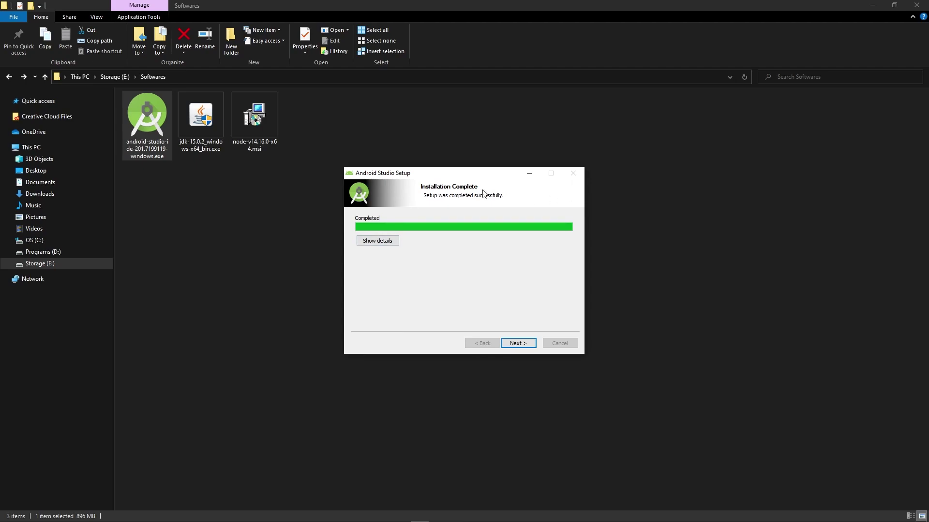
pyautogui.click(525, 346)
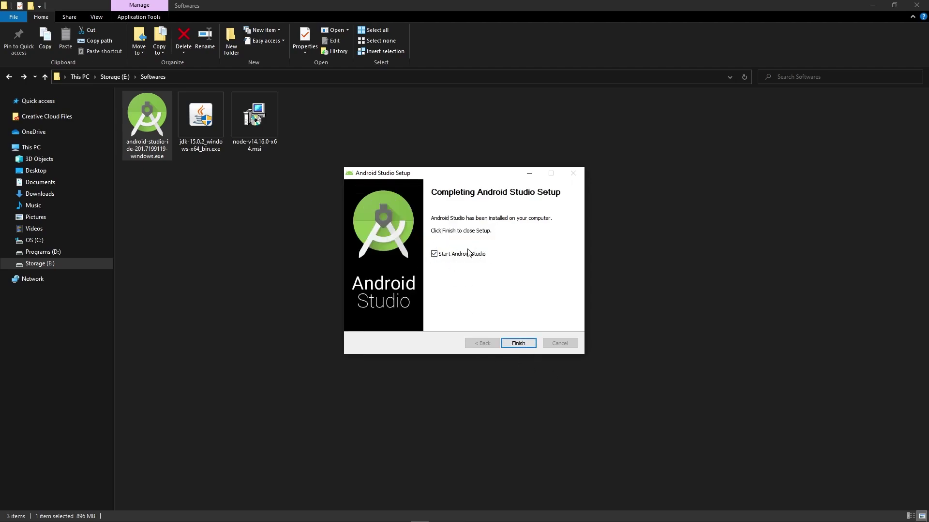
pyautogui.click(520, 345)
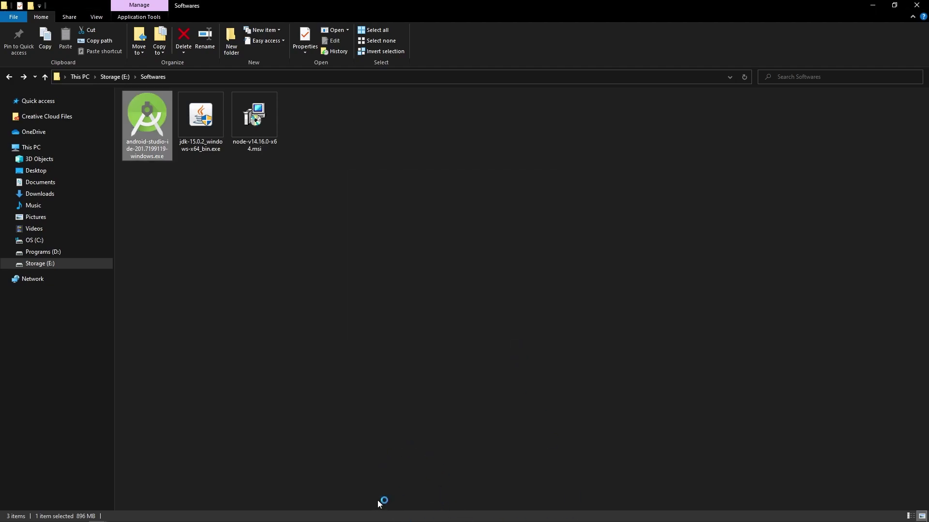
# - Switch to the Todoist checklist in Chrome and mark the "Install Android Studio" sub-task complete
pyautogui.moveTo(413, 501)
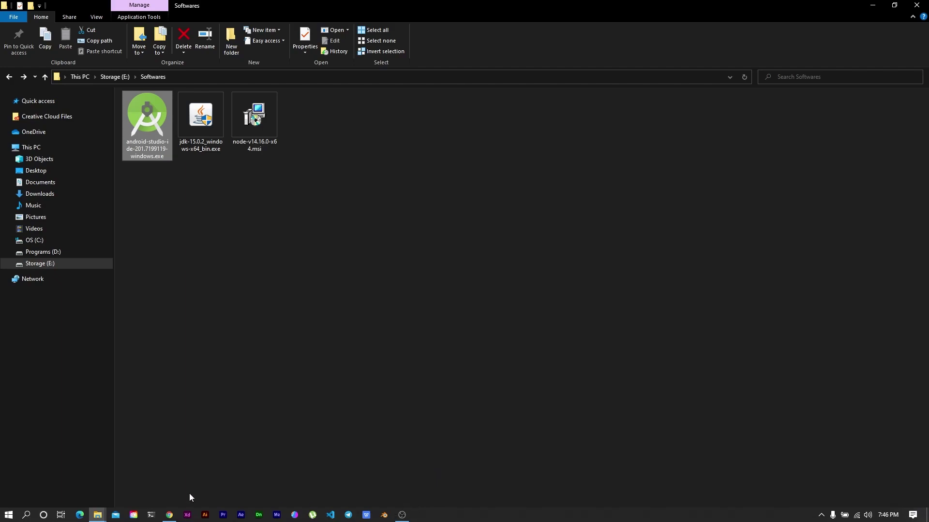
pyautogui.click(169, 514)
pyautogui.click(36, 5)
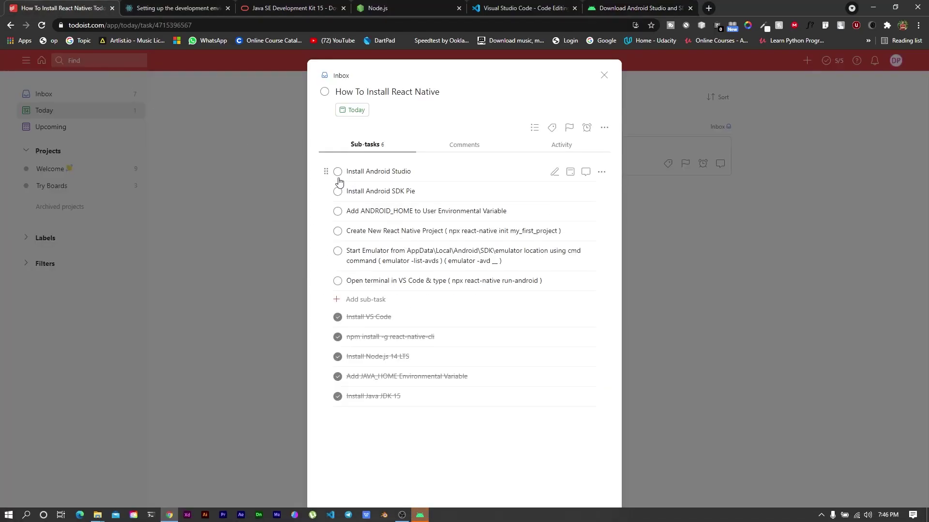
pyautogui.click(338, 172)
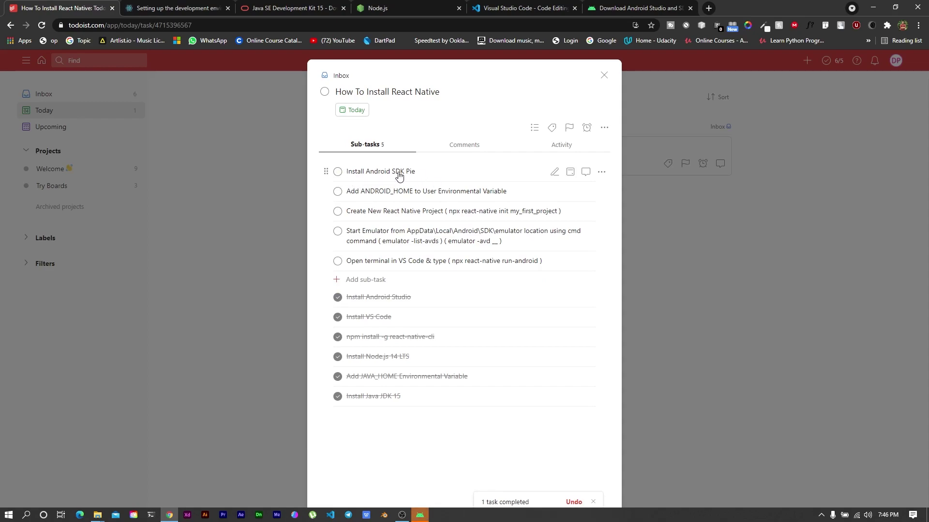
# - Switch to Android Studio, maximize it, check the Android 9.0 (Pie) platform in the SDK Manager, and accept the settings
pyautogui.click(874, 5)
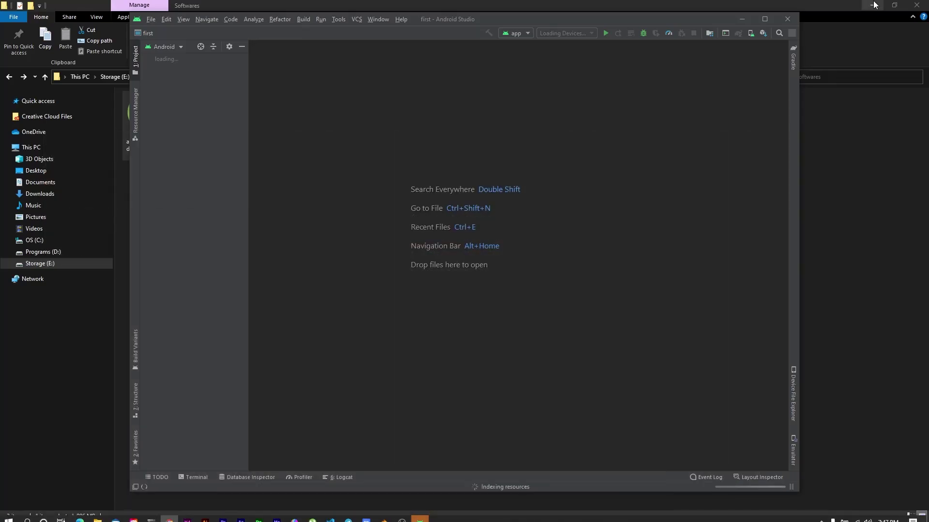
pyautogui.click(759, 24)
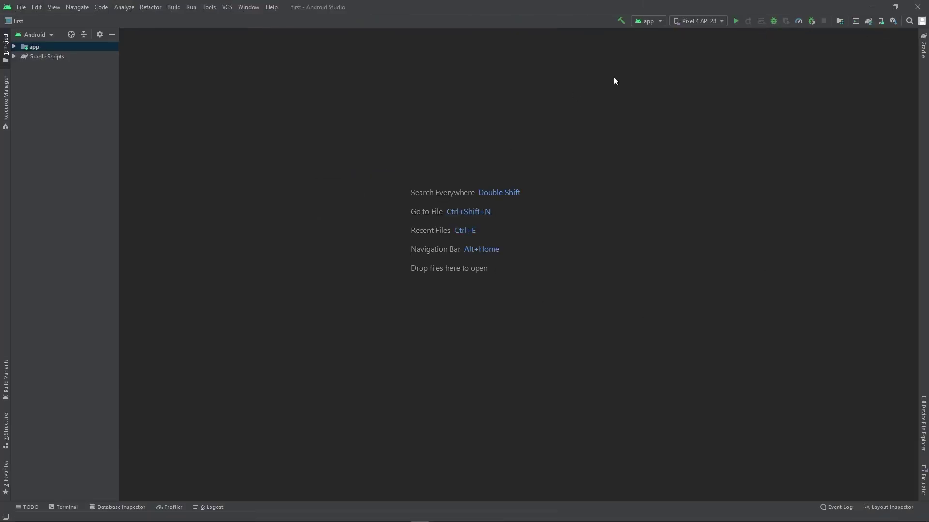
pyautogui.click(209, 8)
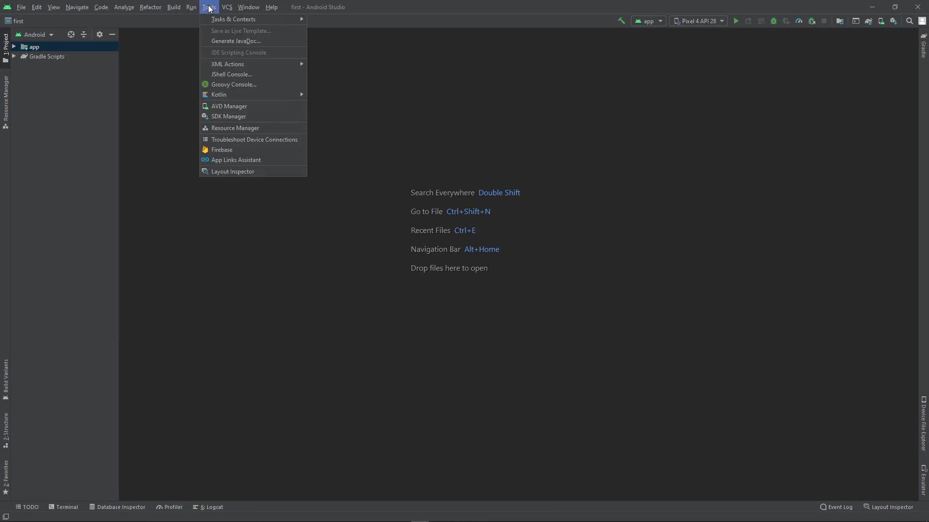
pyautogui.click(225, 118)
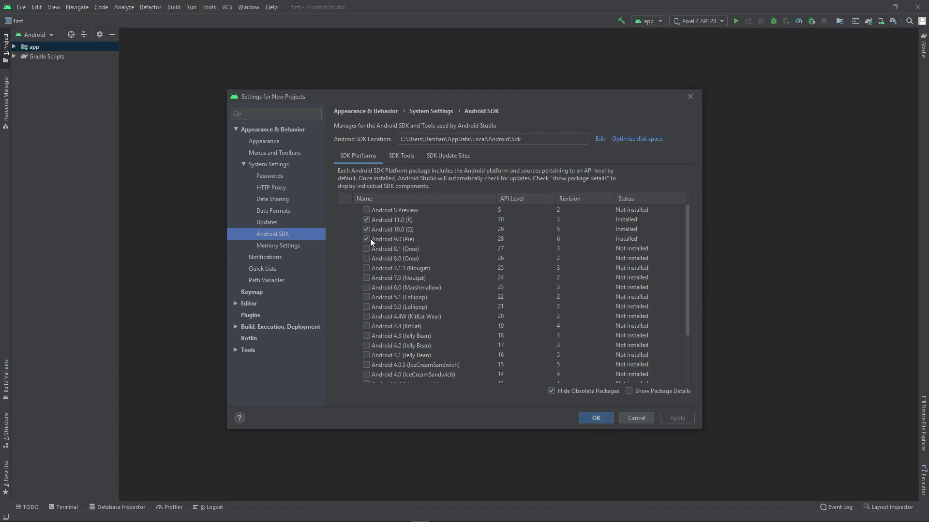
pyautogui.click(594, 418)
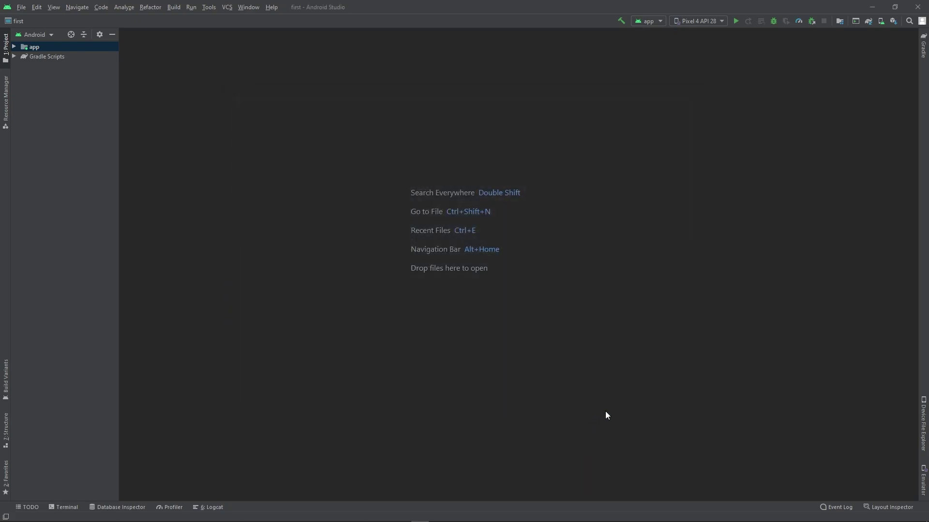
# - Open the AVD Manager and delete the Pixel_3a_API_30_x86 virtual device
pyautogui.click(209, 7)
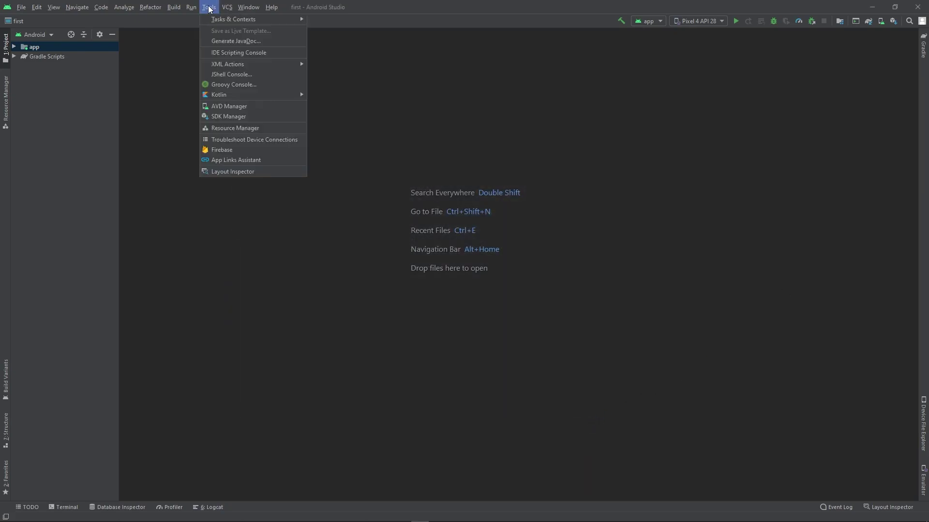
pyautogui.click(250, 109)
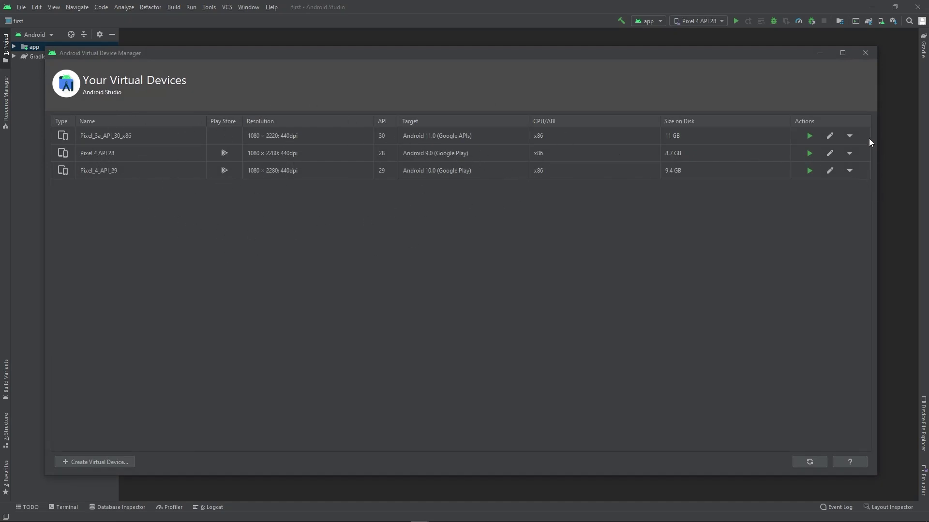
pyautogui.click(849, 136)
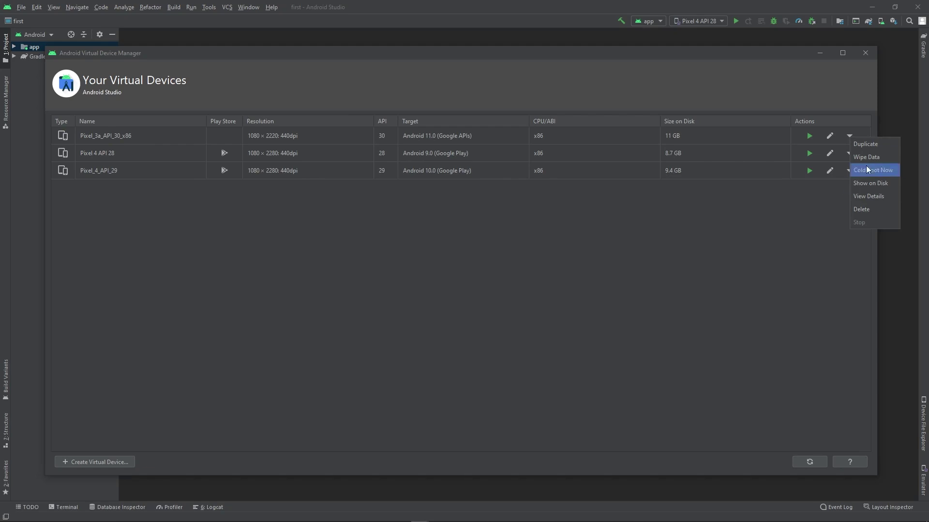
pyautogui.click(867, 209)
pyautogui.click(455, 274)
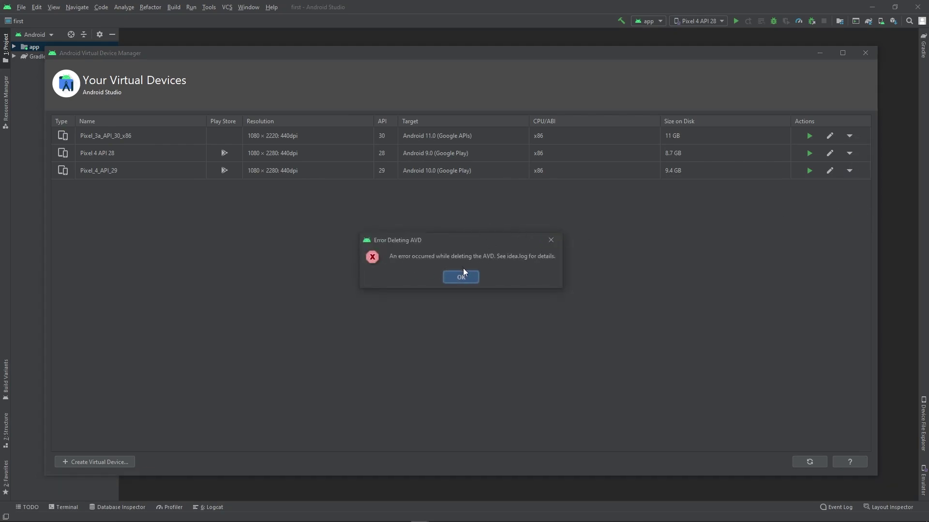
pyautogui.click(465, 277)
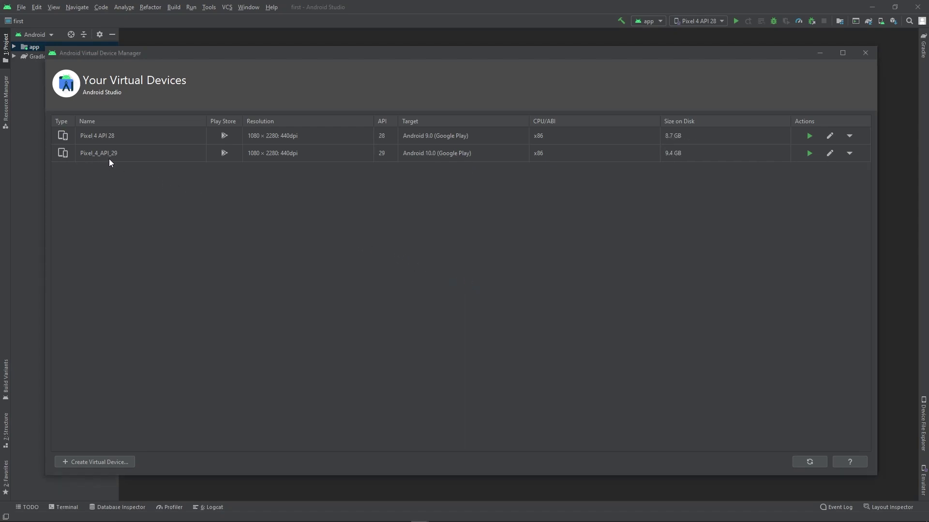
# - Delete the Pixel_4_API_29 virtual device and confirm the deletion
pyautogui.click(851, 156)
pyautogui.click(864, 229)
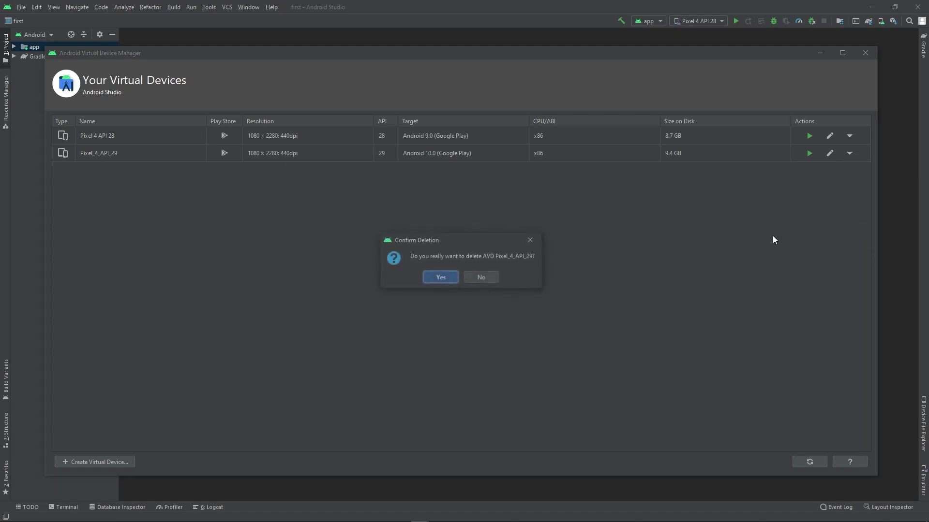
pyautogui.click(433, 275)
pyautogui.click(451, 279)
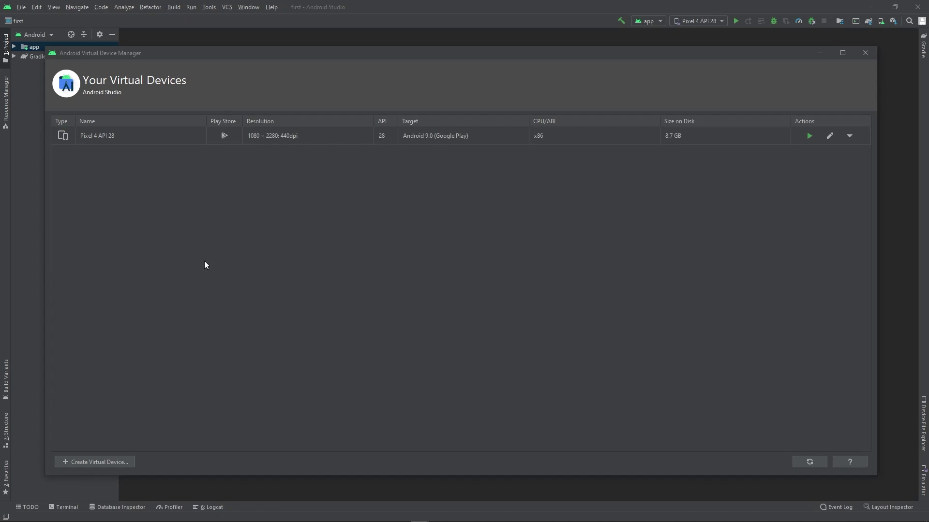
# - Create a Pixel 3a virtual device with the Pie (API 28, x86) system image, named Pixel 3a API 28
pyautogui.click(85, 459)
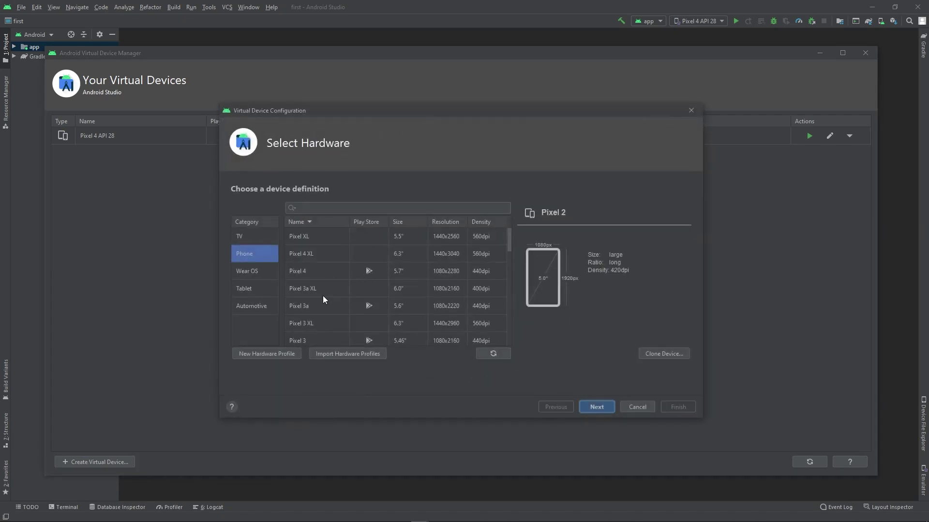
pyautogui.click(322, 309)
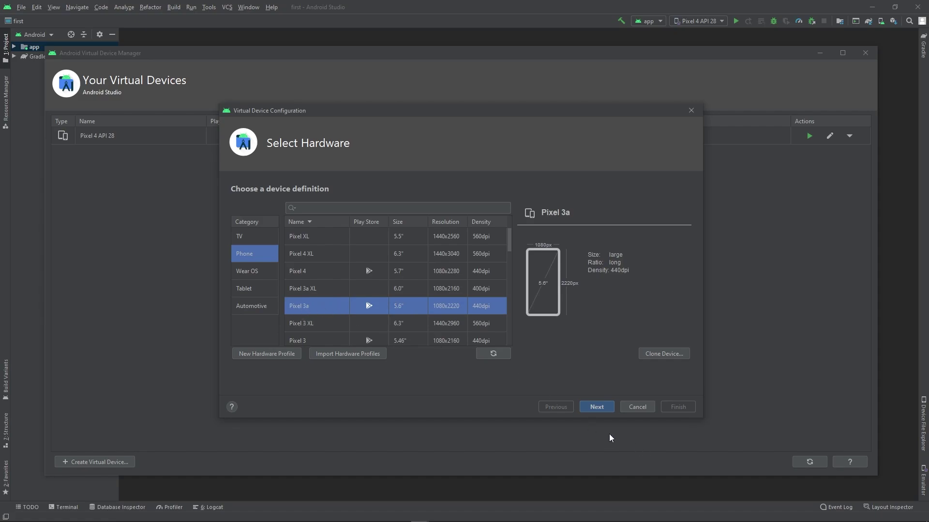
pyautogui.click(596, 407)
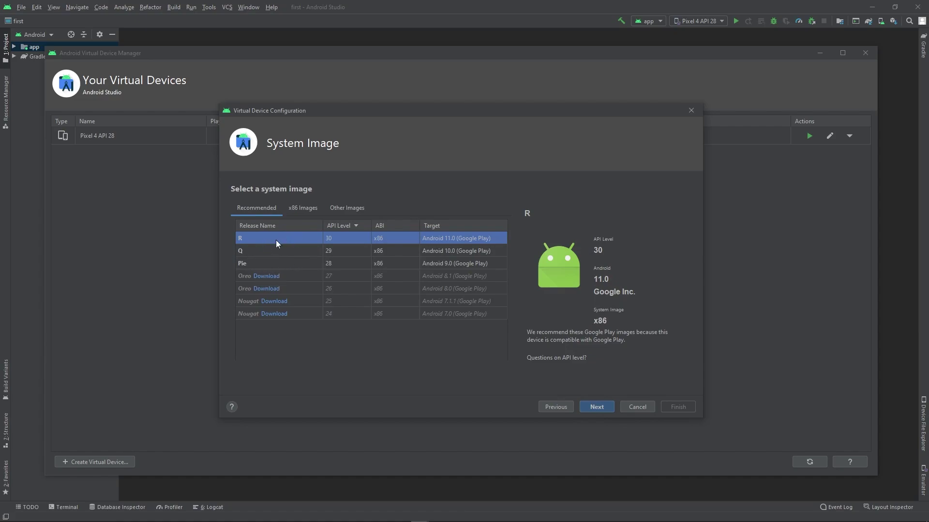
pyautogui.click(252, 262)
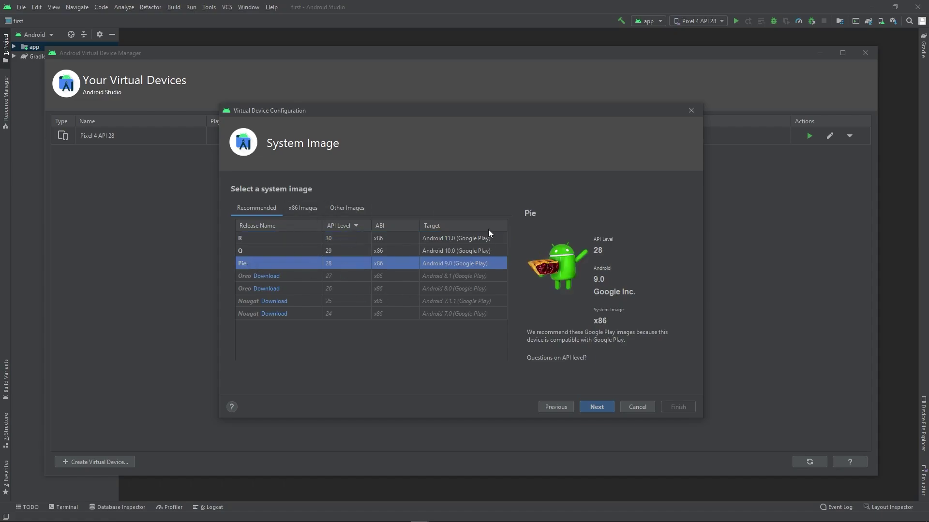
pyautogui.click(596, 406)
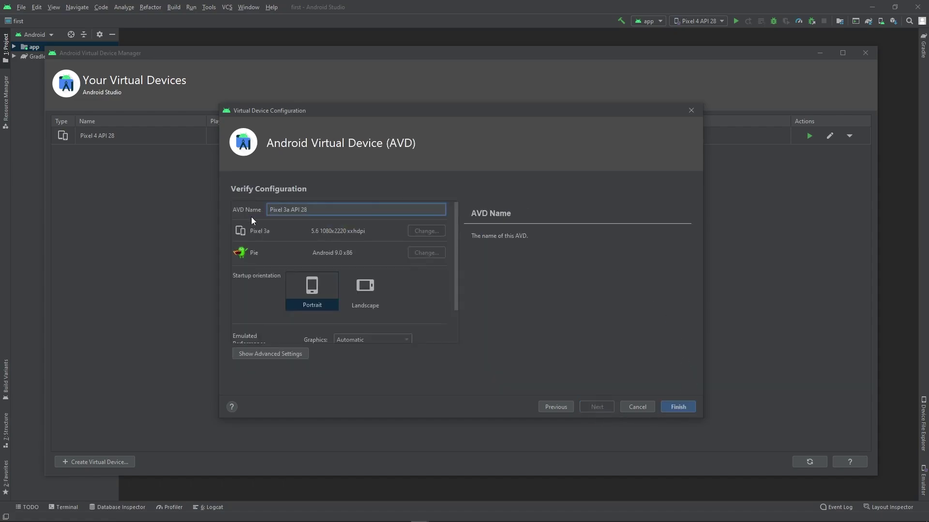
pyautogui.scroll(-3, 291, 279)
pyautogui.scroll(4, 435, 299)
pyautogui.click(677, 407)
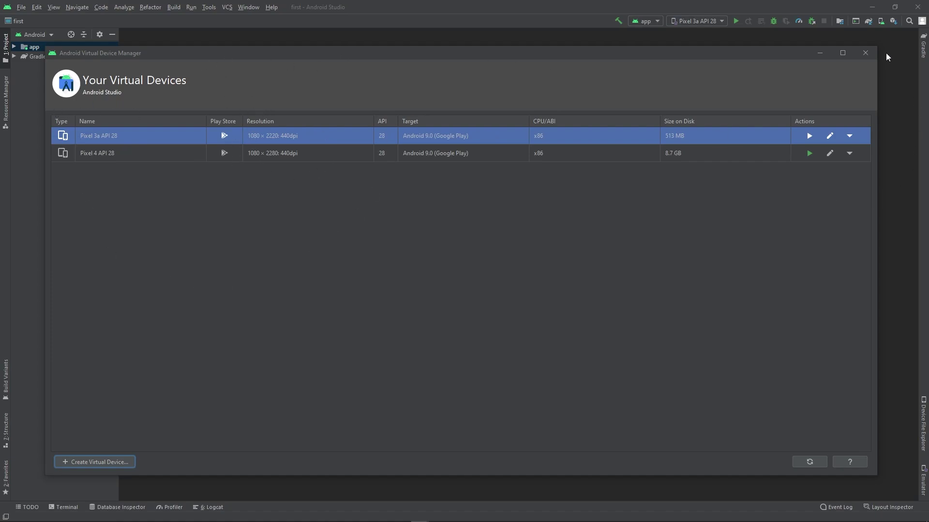
# - Close the virtual device list, exit Android Studio, and mark "Install Android SDK Pie" complete in Todoist
pyautogui.click(868, 52)
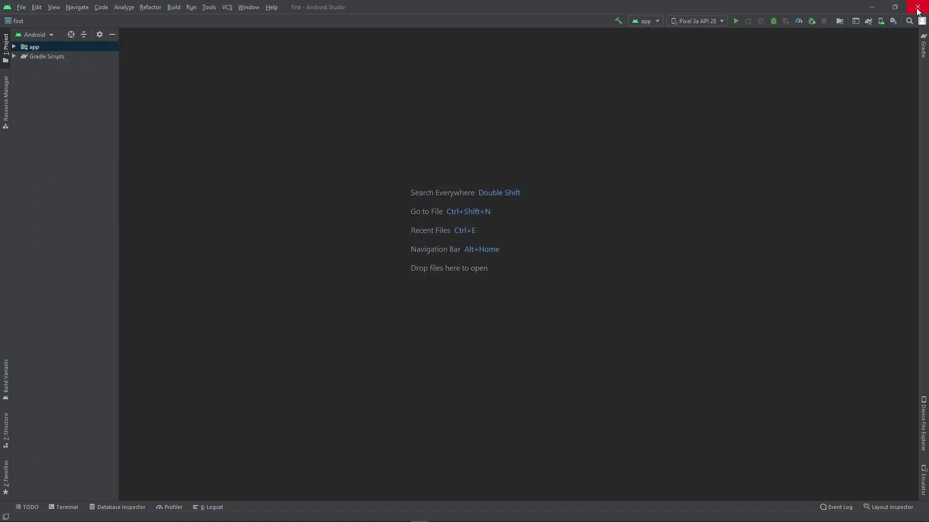
pyautogui.click(917, 7)
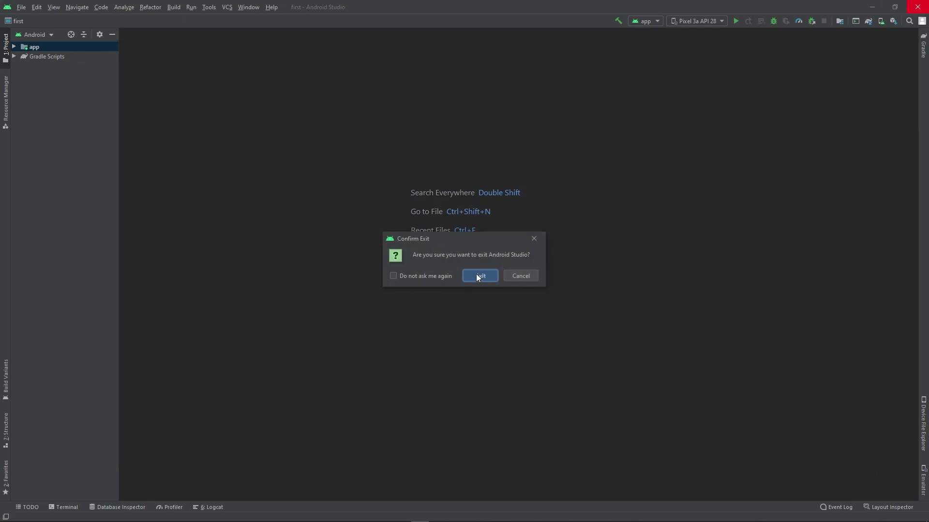
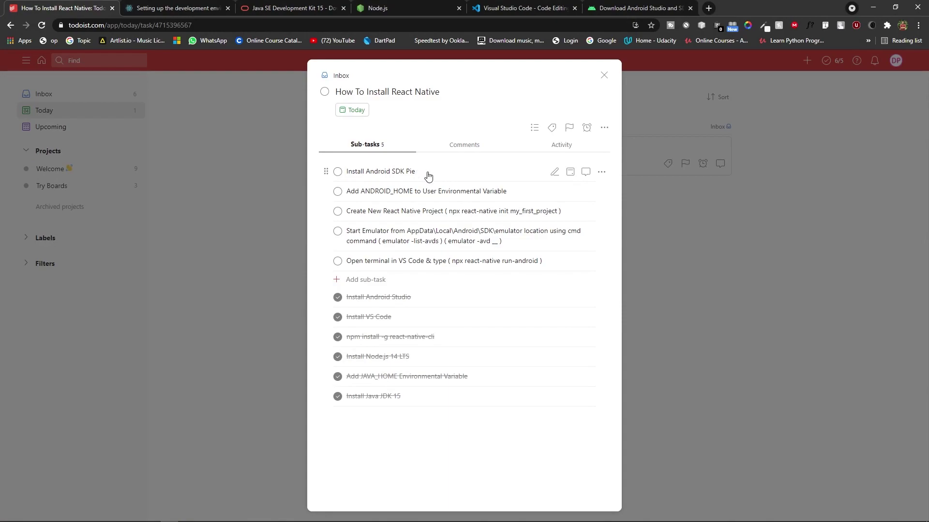
pyautogui.click(337, 172)
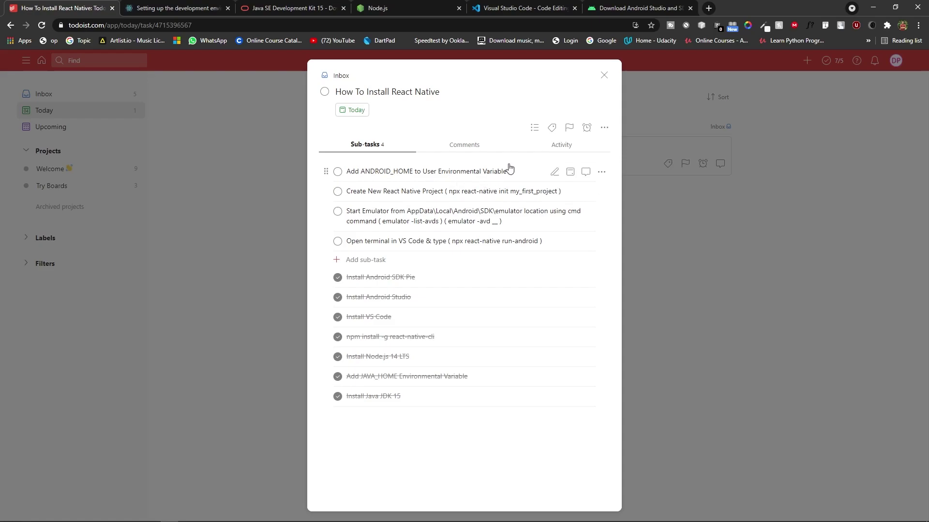
# - Read the ANDROID_HOME environment variable instructions and default SDK location in the React Native environment setup docs
pyautogui.click(161, 6)
pyautogui.scroll(-20, 402, 271)
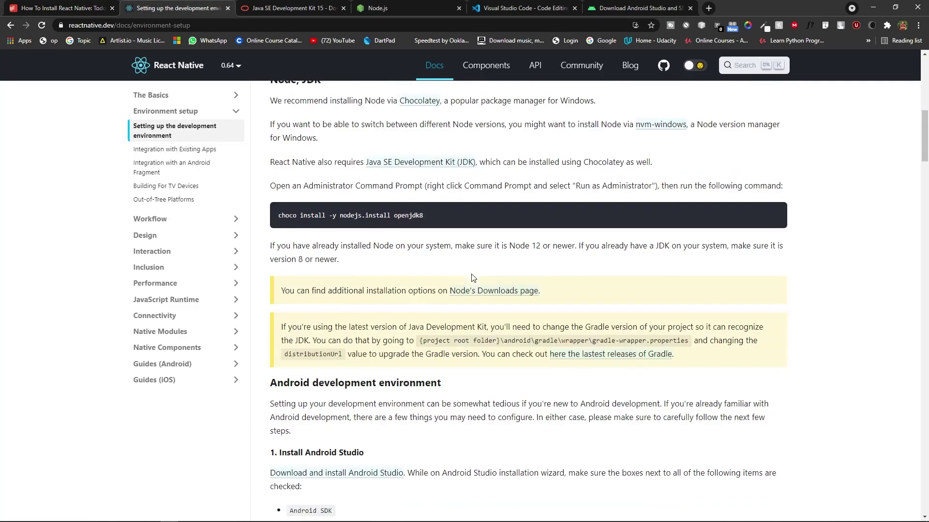
pyautogui.scroll(5, 174, 256)
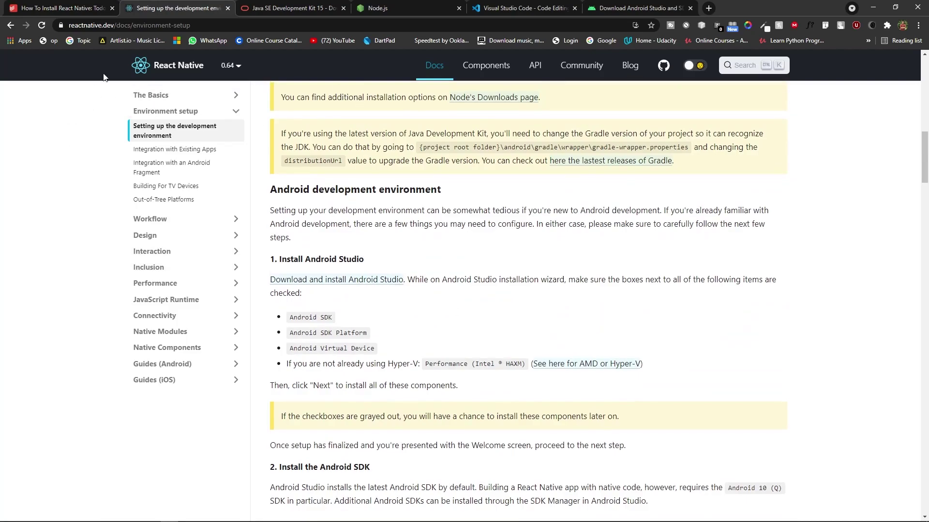
pyautogui.scroll(-14, 353, 233)
pyautogui.scroll(-4, 353, 233)
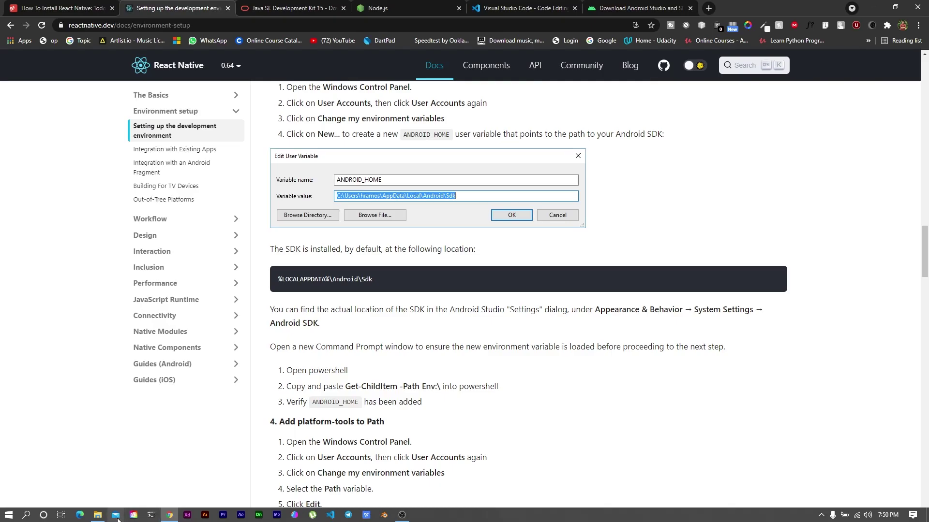
# - Switch to File Explorer, open the user's profile folder under C:\Users, and check that hidden items are shown
pyautogui.click(97, 515)
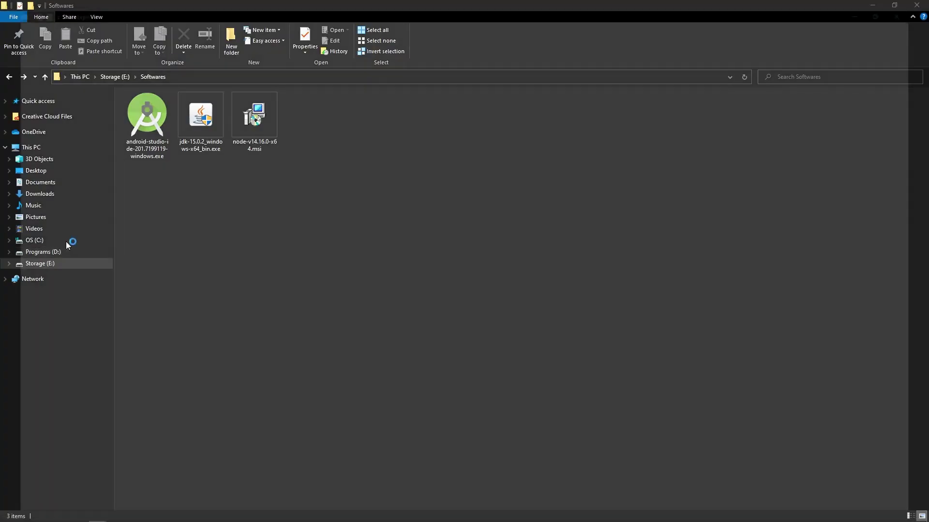
pyautogui.click(66, 241)
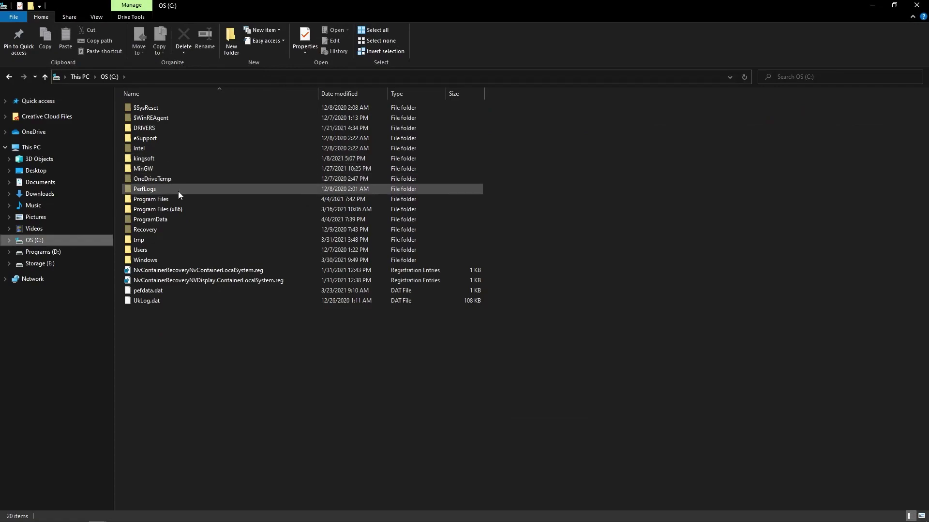
pyautogui.doubleClick(147, 250)
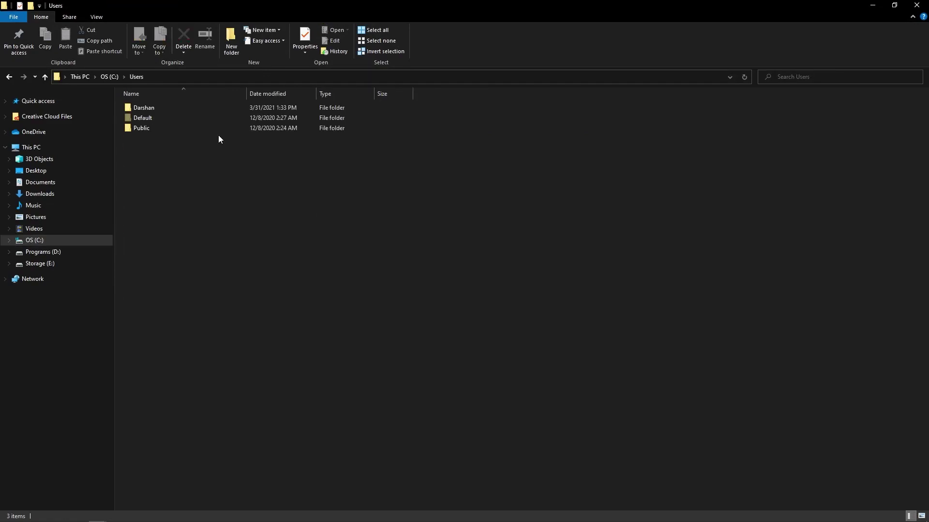
pyautogui.doubleClick(161, 108)
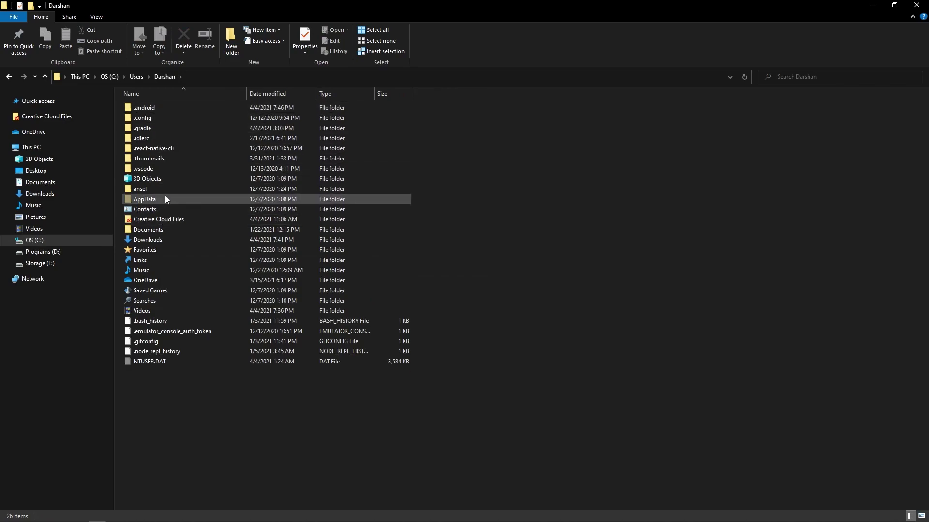
pyautogui.click(93, 17)
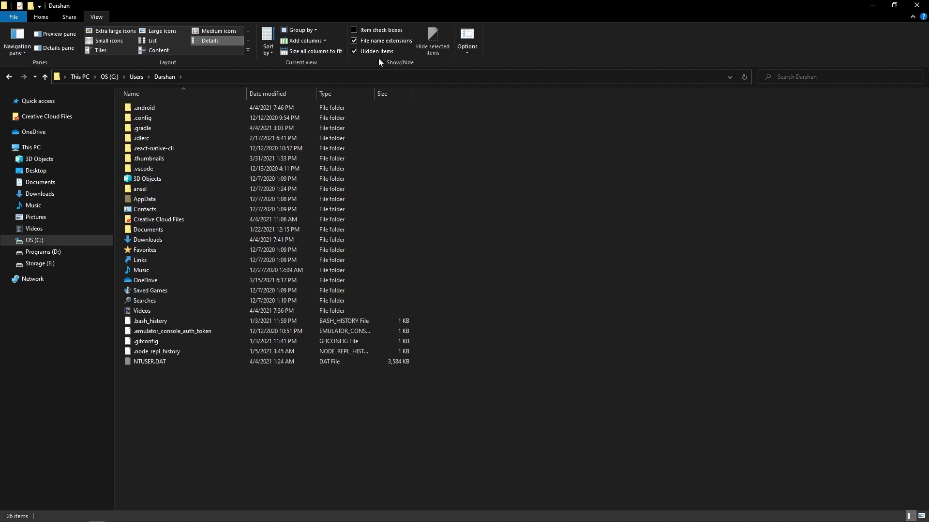
# - Open the AppData\Local\Android\Sdk folder within the user's profile and copy its full path
pyautogui.doubleClick(170, 199)
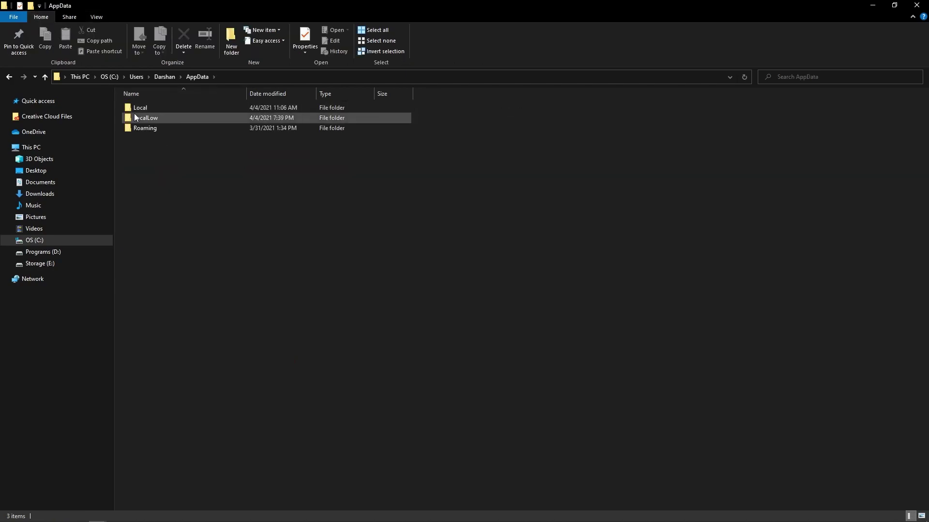
pyautogui.doubleClick(161, 108)
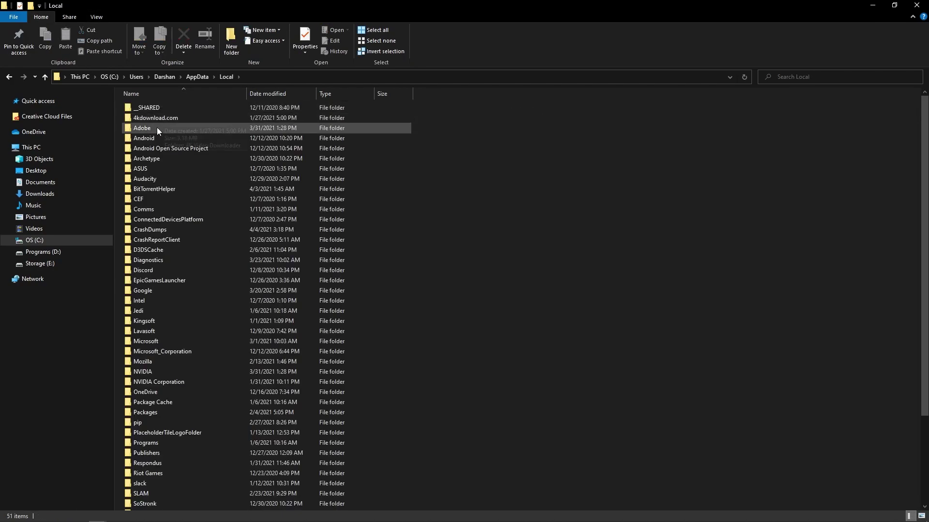
pyautogui.doubleClick(158, 138)
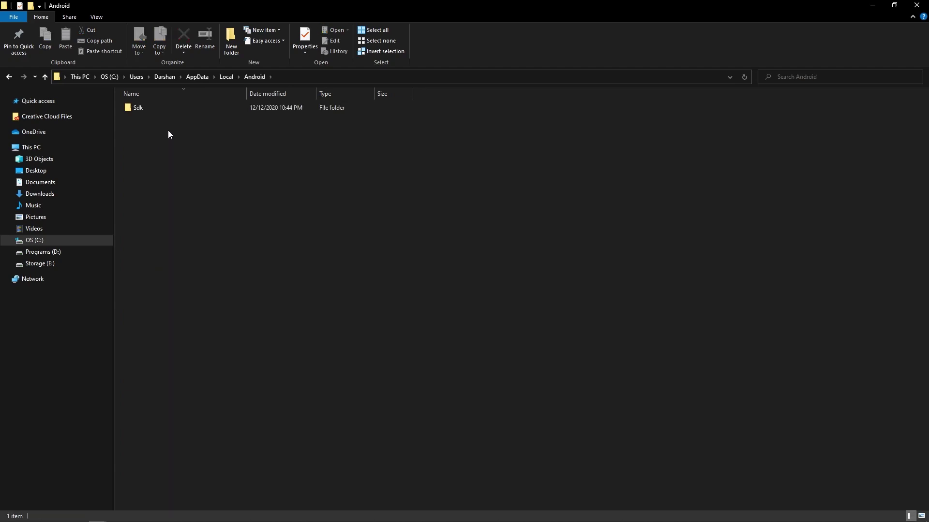
pyautogui.doubleClick(145, 107)
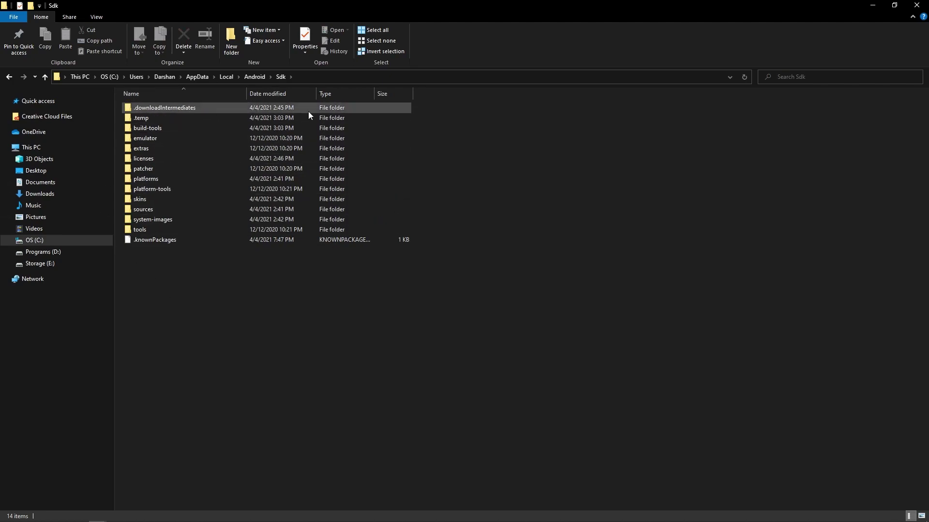
pyautogui.click(326, 77)
pyautogui.hotkey('ctrl', 'c')
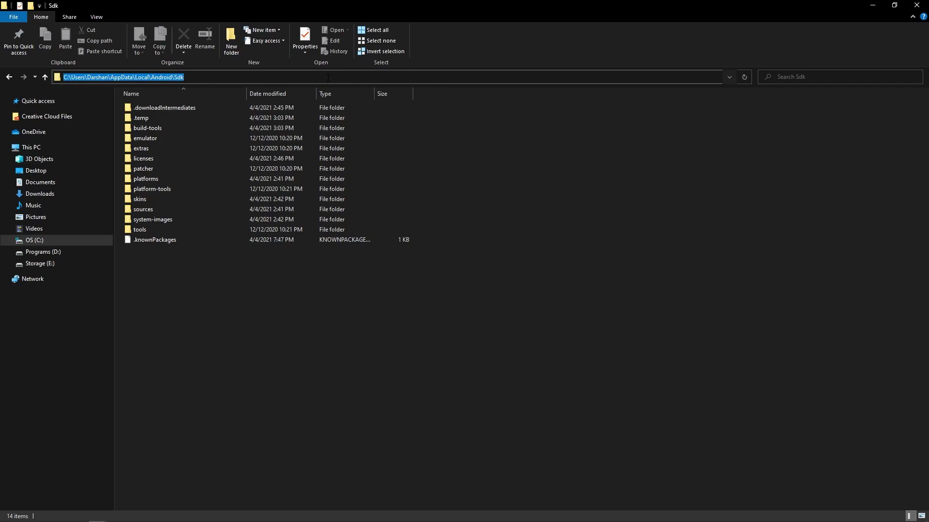
pyautogui.click(578, 380)
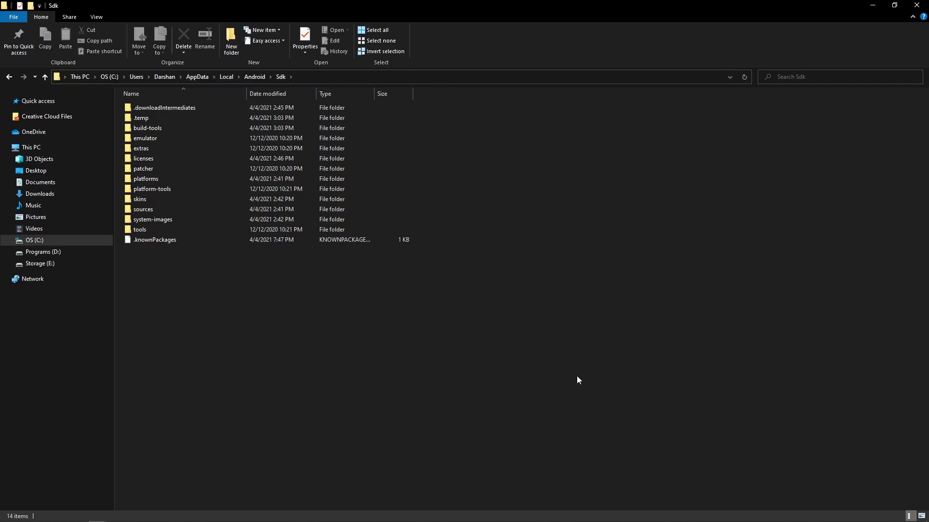
# - Create a user environment variable named ANDROID_HOME with the copied Android Sdk folder path as its value
pyautogui.press('super')
pyautogui.write('edi')
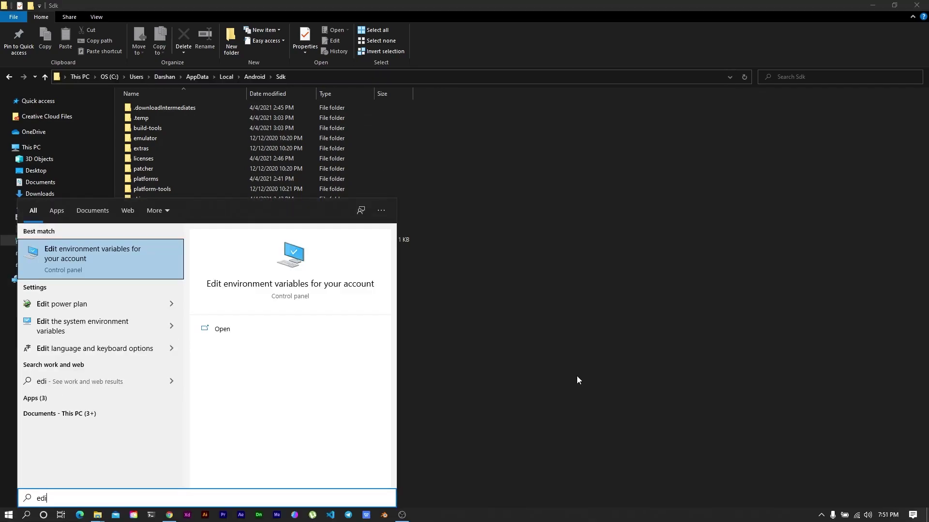
pyautogui.write('t en')
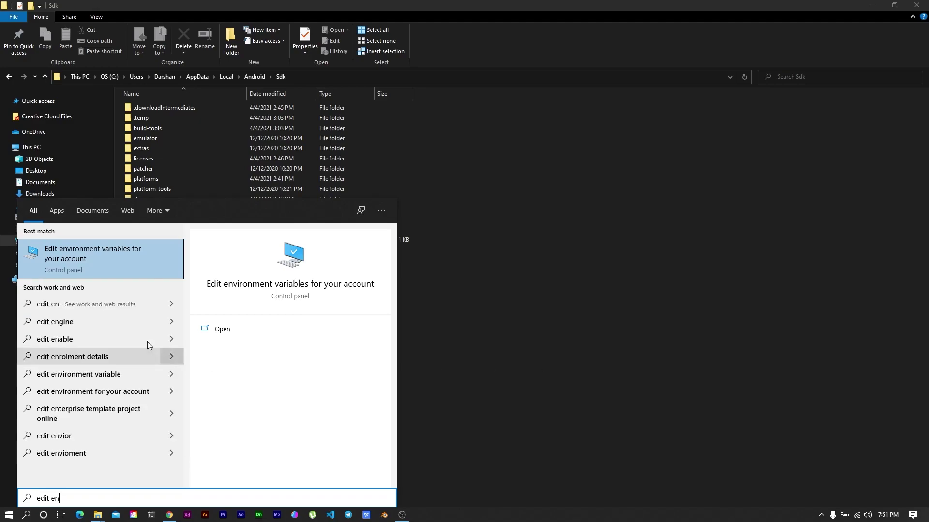
pyautogui.click(79, 248)
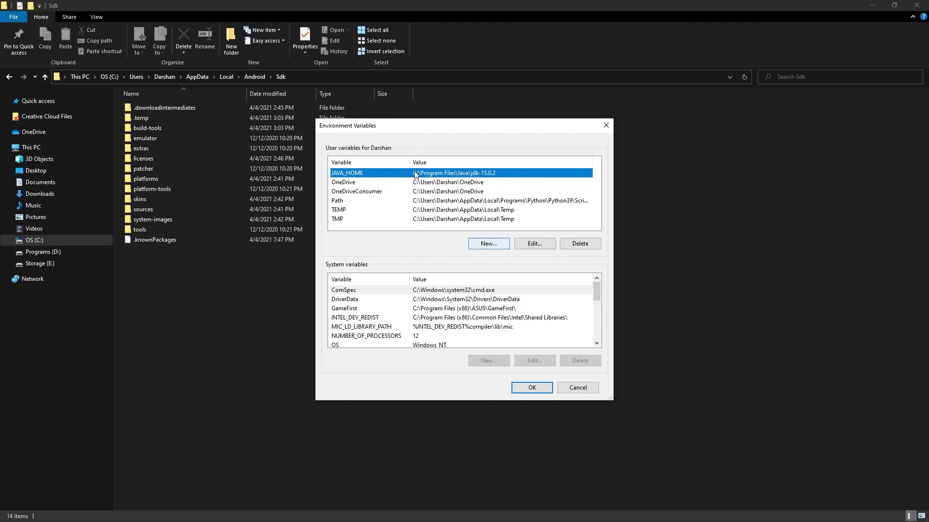
pyautogui.click(488, 244)
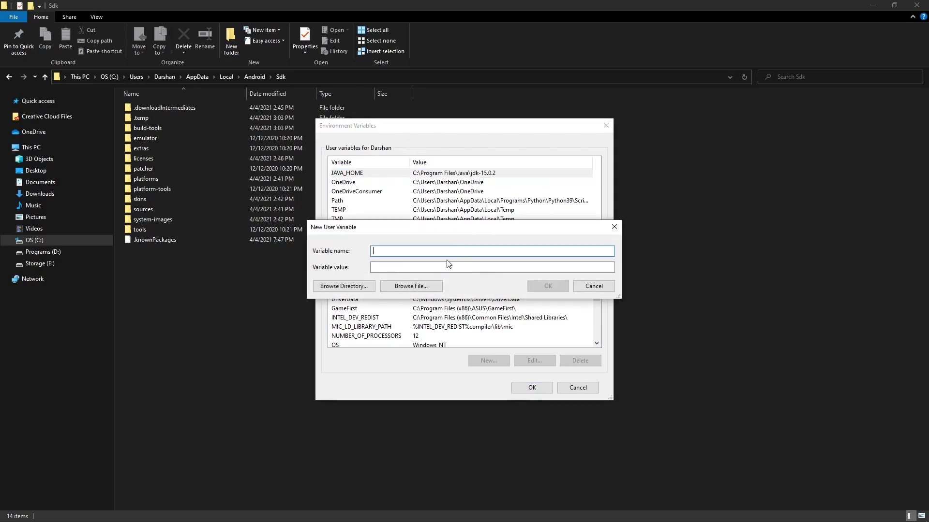
pyautogui.write('ANDRO')
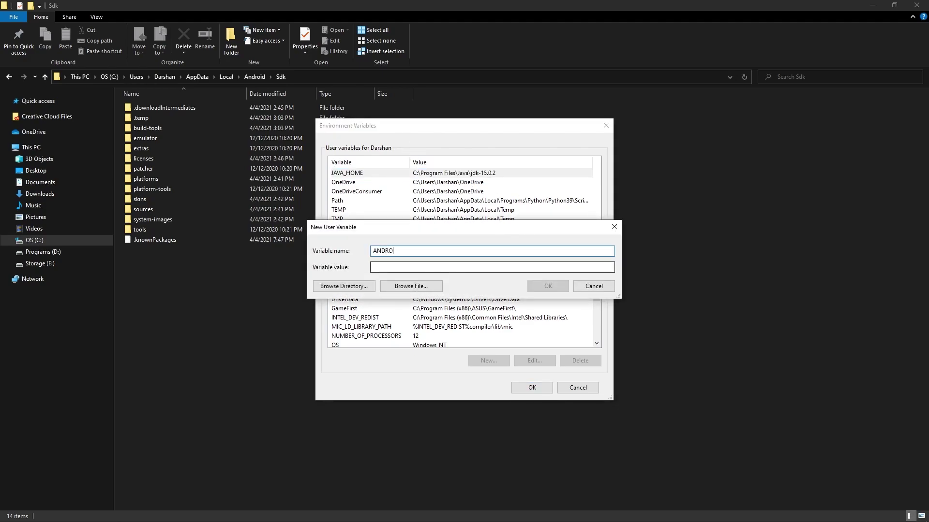
pyautogui.write('ID_HOME')
pyautogui.click(372, 267)
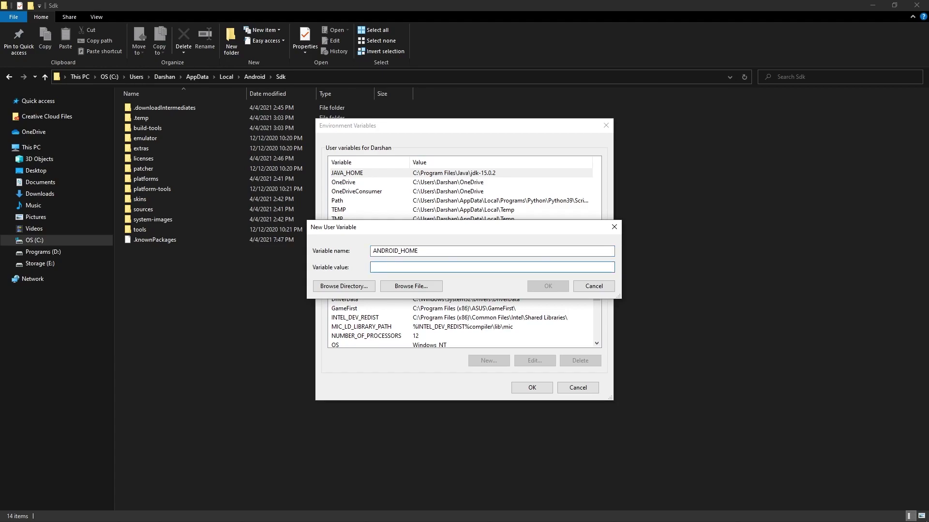
pyautogui.hotkey('ctrl', 'v')
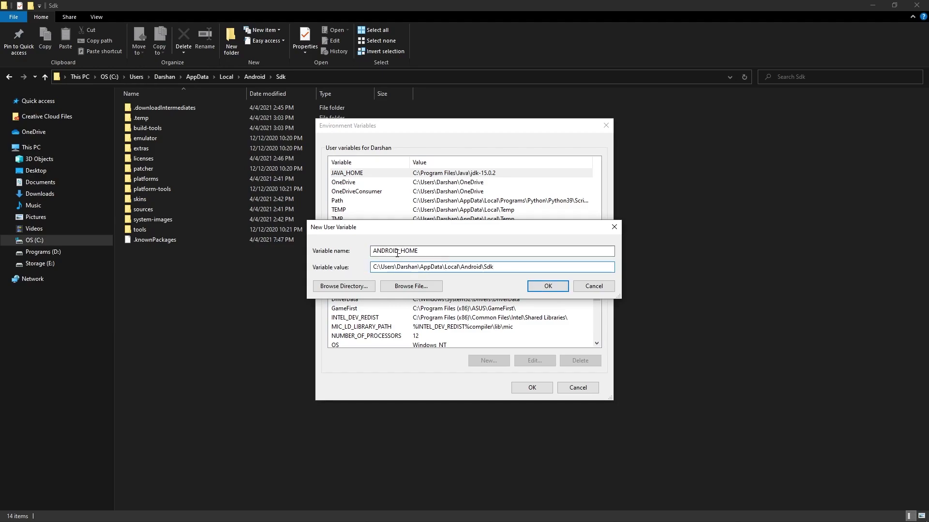
pyautogui.click(559, 291)
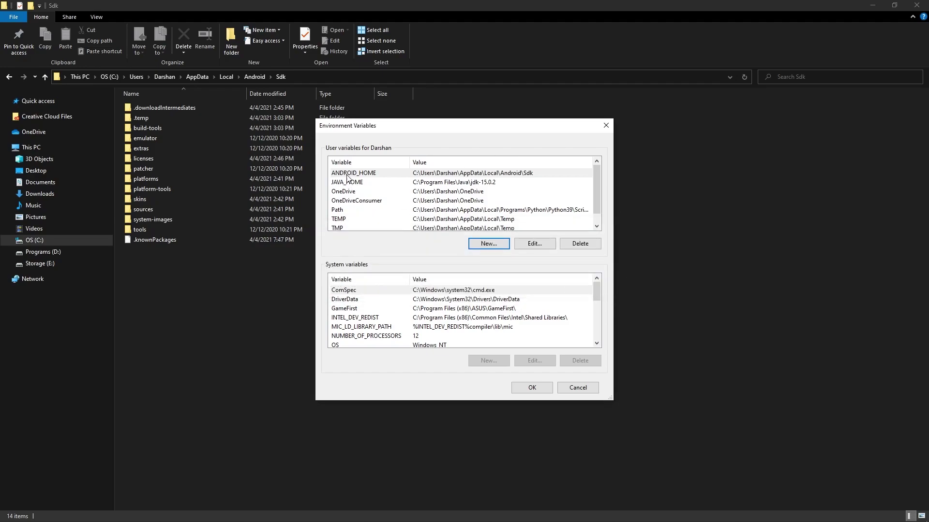
# - Review the ANDROID_HOME and JAVA_HOME entries among the user variables and save the environment variable changes
pyautogui.click(352, 191)
pyautogui.click(359, 182)
pyautogui.click(366, 174)
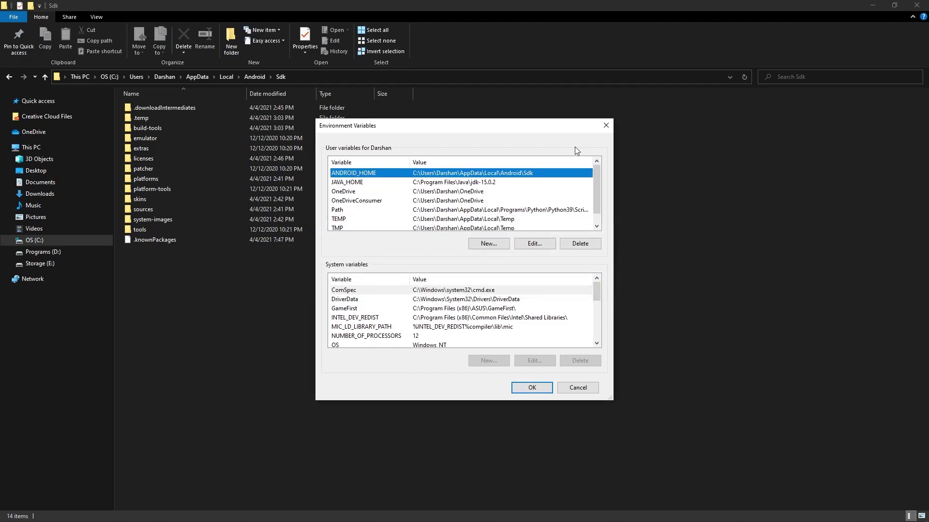
pyautogui.click(532, 388)
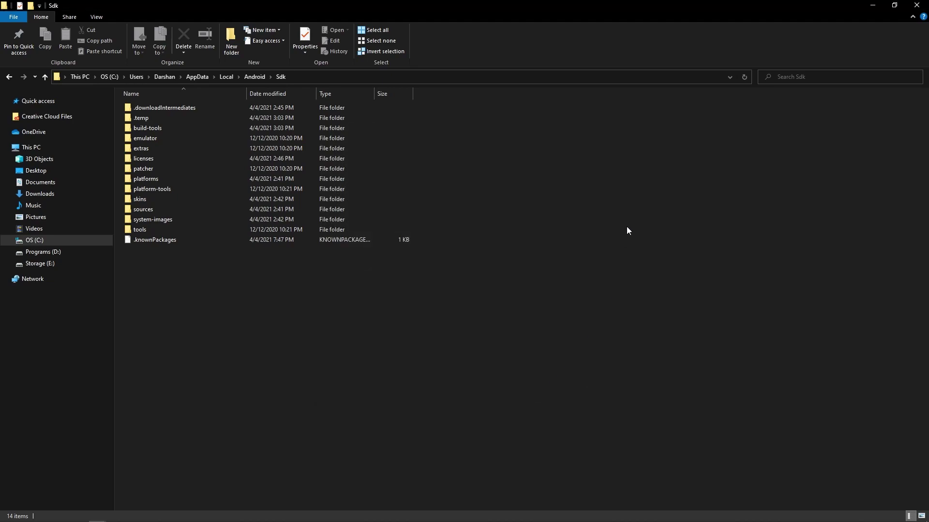
# - Switch to Todoist in the browser and mark the "Add ANDROID_HOME to User Environmental Variable" sub-task complete
pyautogui.rightClick(626, 227)
pyautogui.click(648, 265)
pyautogui.hotkey('alt', 'Tab')
pyautogui.click(677, 278)
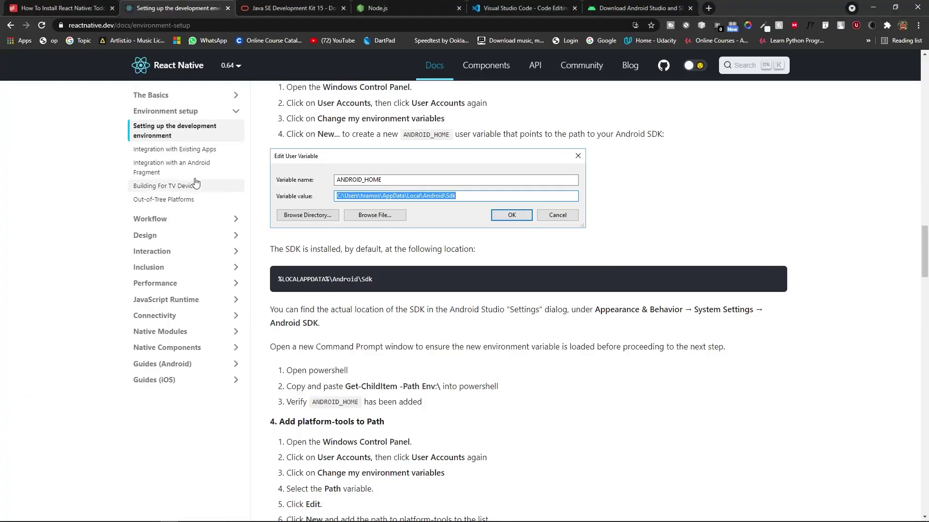
pyautogui.click(35, 5)
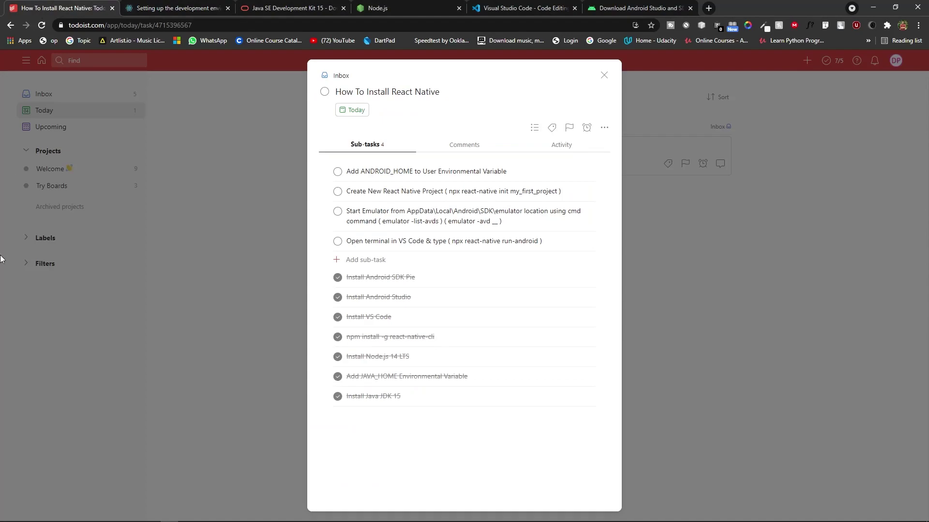
pyautogui.click(337, 172)
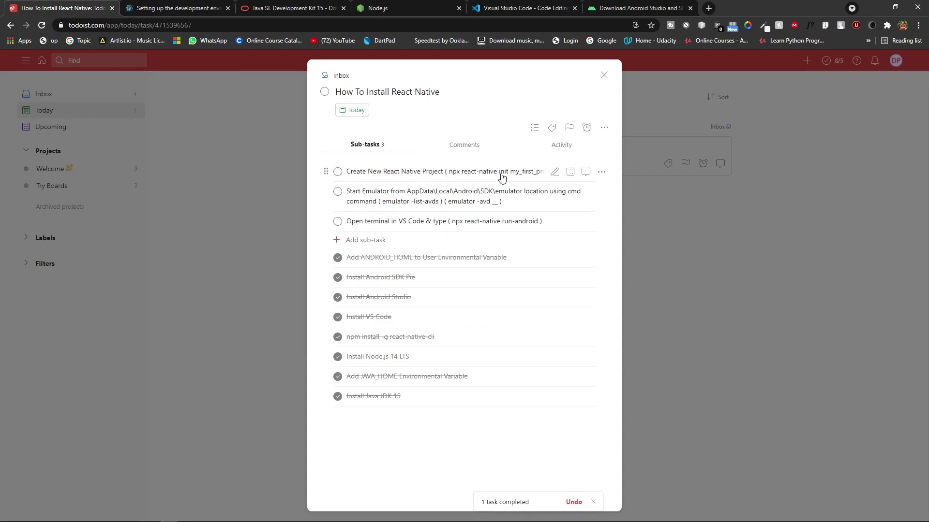
# - View the "Create New React Native Project" sub-task, close it, and minimize the open windows to reach the desktop
pyautogui.click(437, 174)
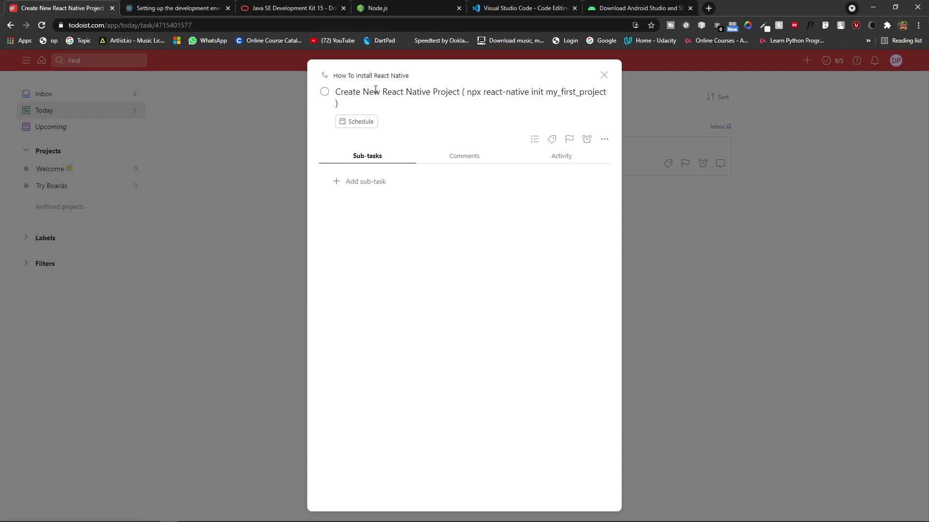
pyautogui.click(604, 75)
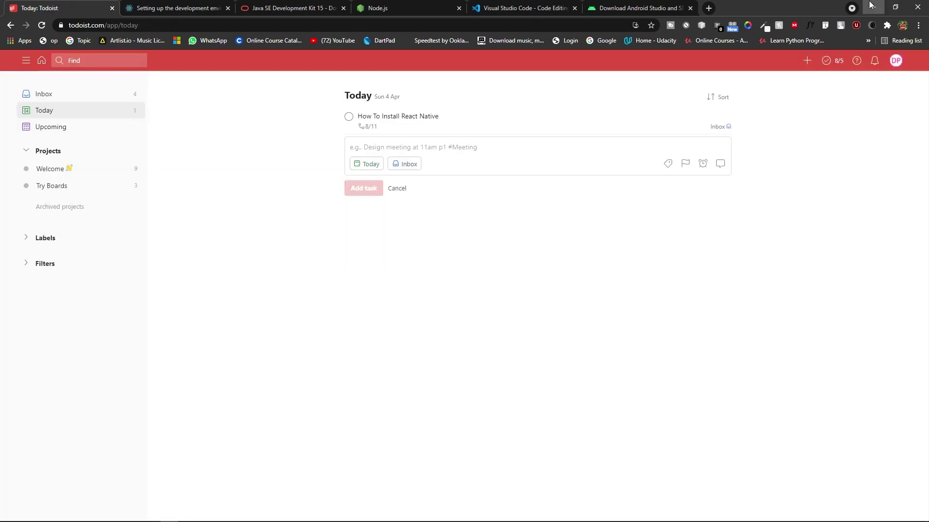
pyautogui.click(873, 7)
pyautogui.click(869, 5)
pyautogui.click(870, 5)
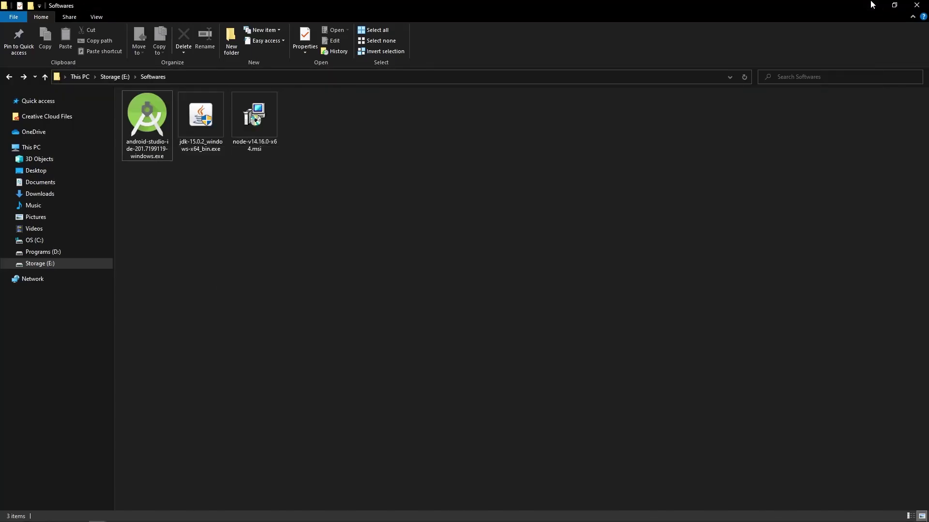
pyautogui.click(872, 5)
# - Create a new folder named react on the desktop and open it
pyautogui.rightClick(419, 169)
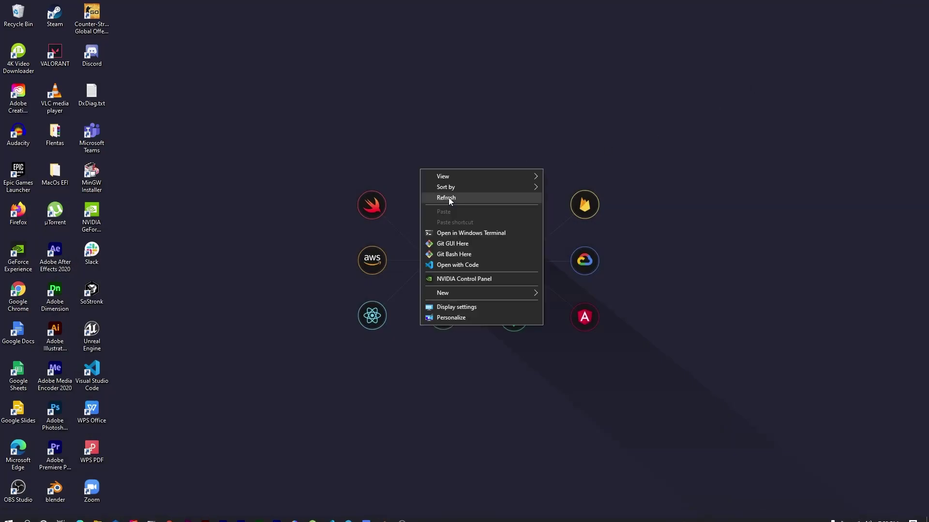
pyautogui.click(448, 198)
pyautogui.rightClick(514, 124)
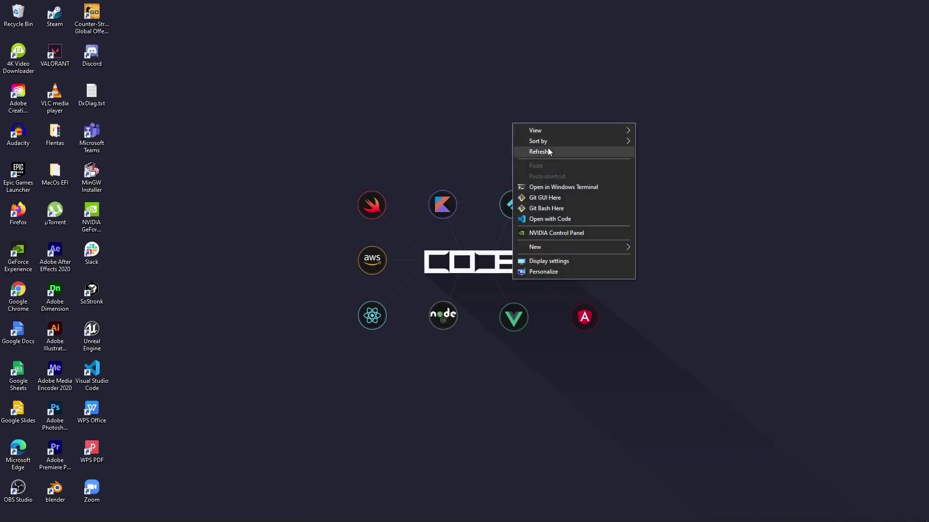
pyautogui.moveTo(546, 248)
pyautogui.click(680, 244)
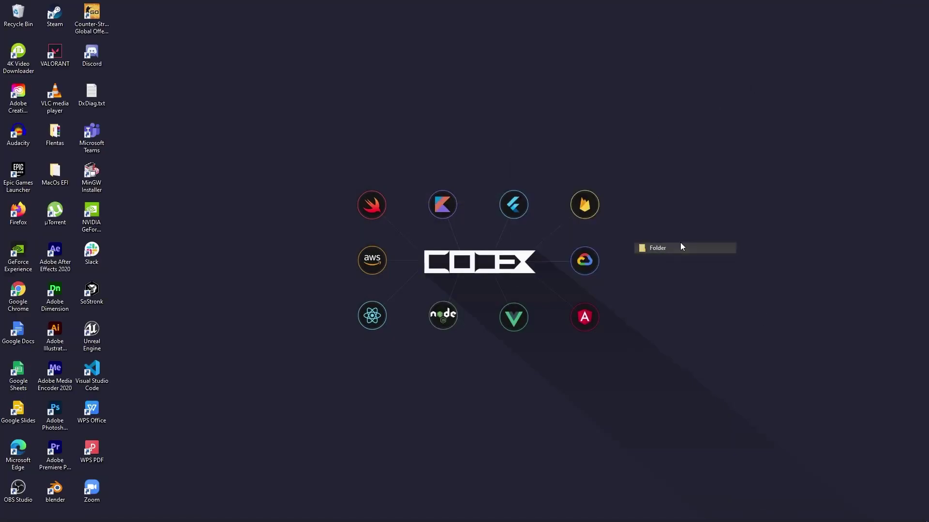
pyautogui.write('Rea')
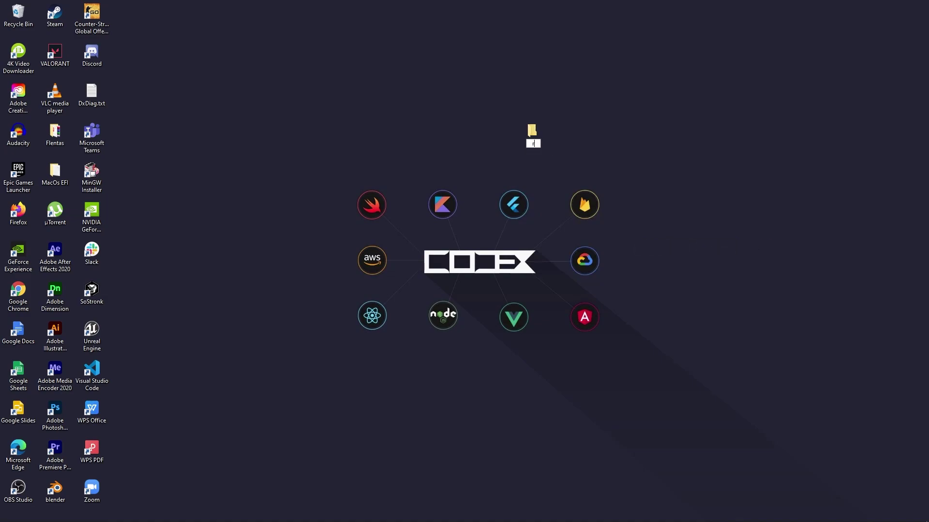
pyautogui.write('eact')
pyautogui.press('Return')
pyautogui.press('Return')
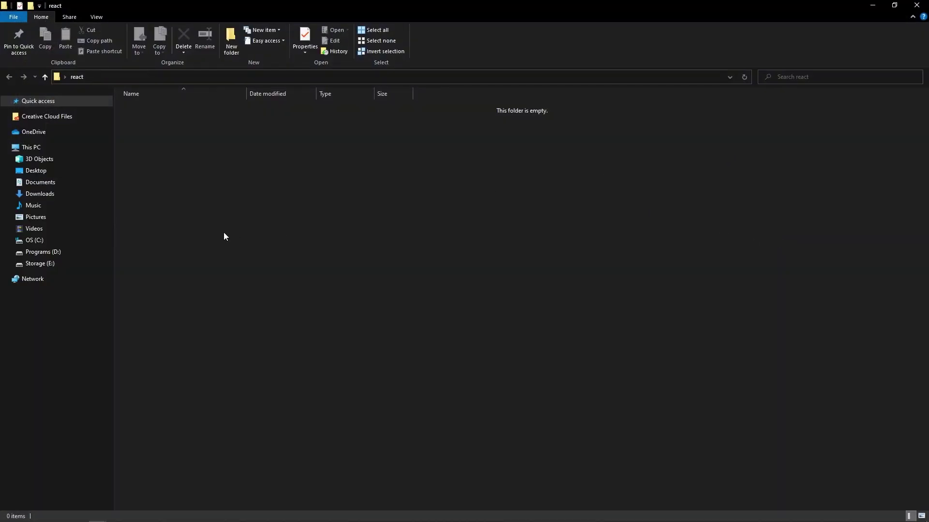
# - Return to the desktop and reopen the react folder in a maximized window
pyautogui.rightClick(224, 237)
pyautogui.click(872, 5)
pyautogui.click(872, 5)
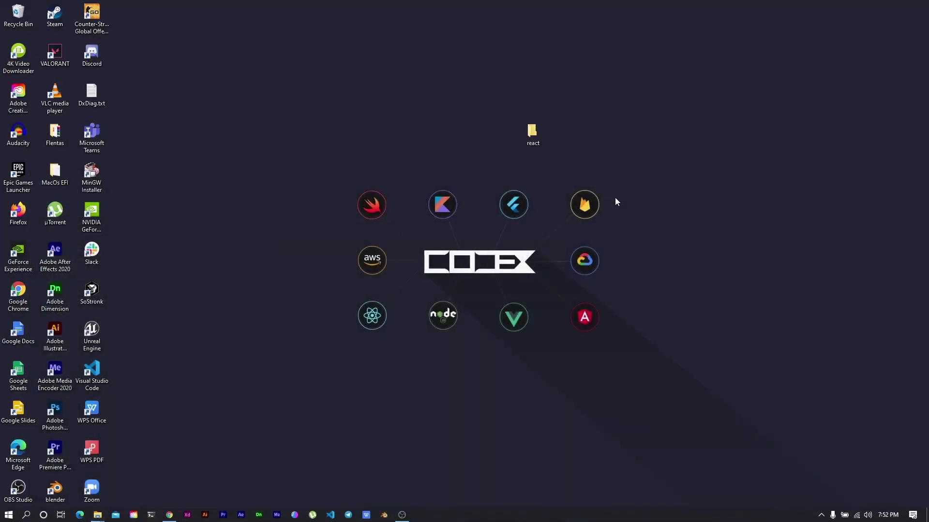
pyautogui.doubleClick(534, 141)
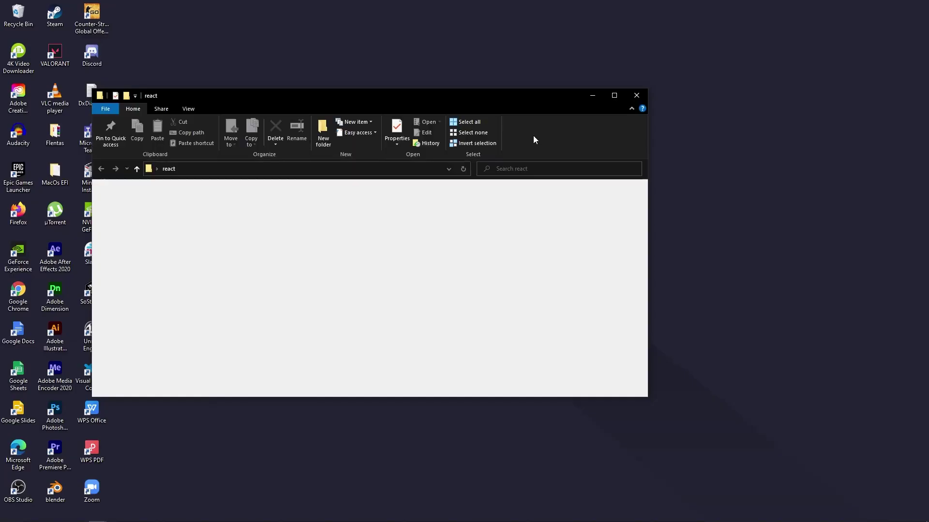
pyautogui.click(613, 96)
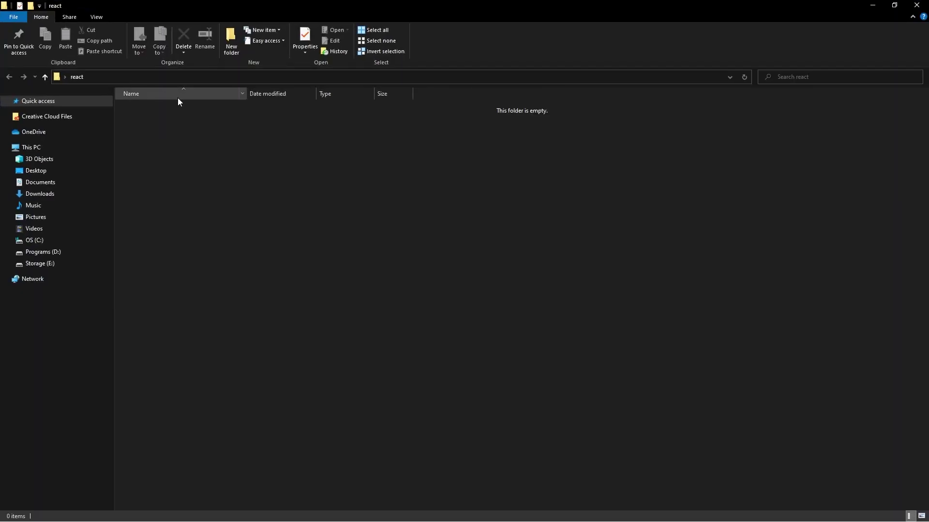
# - Copy the react folder's full path, minimize the folder window and refresh the desktop
pyautogui.click(151, 77)
pyautogui.hotkey('ctrl', 'c')
pyautogui.click(872, 5)
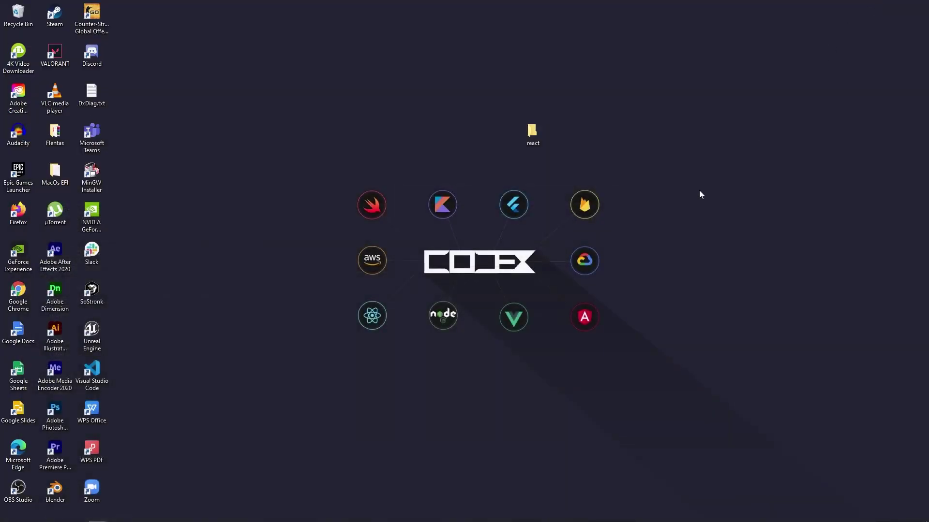
pyautogui.rightClick(625, 220)
pyautogui.click(651, 248)
# - Open Command Prompt and change the directory to the copied path of the desktop's react folder
pyautogui.press('super')
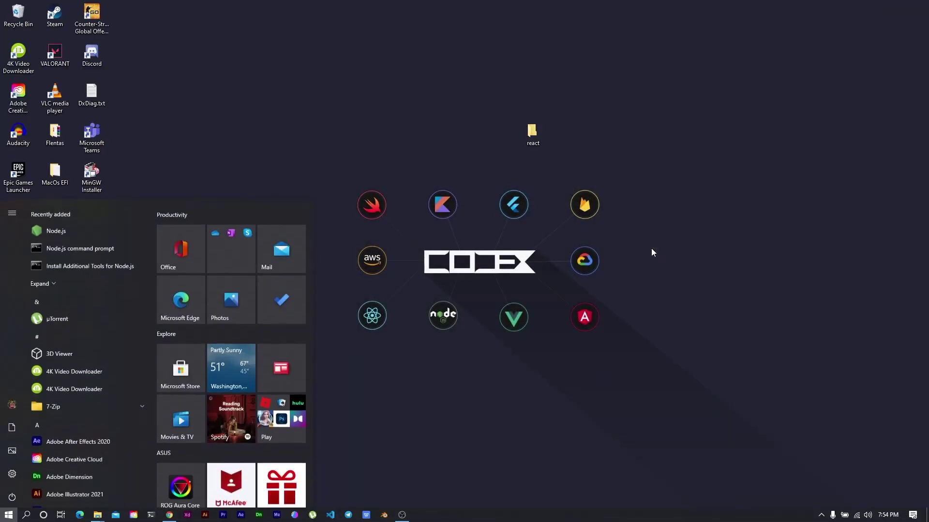
pyautogui.write('cmd')
pyautogui.press('Return')
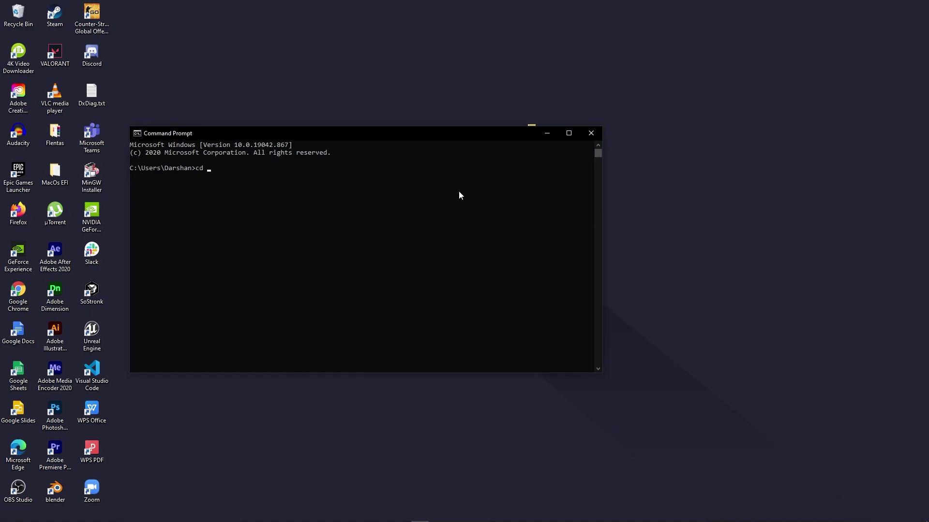
pyautogui.write('cd')
pyautogui.hotkey('ctrl', 'v')
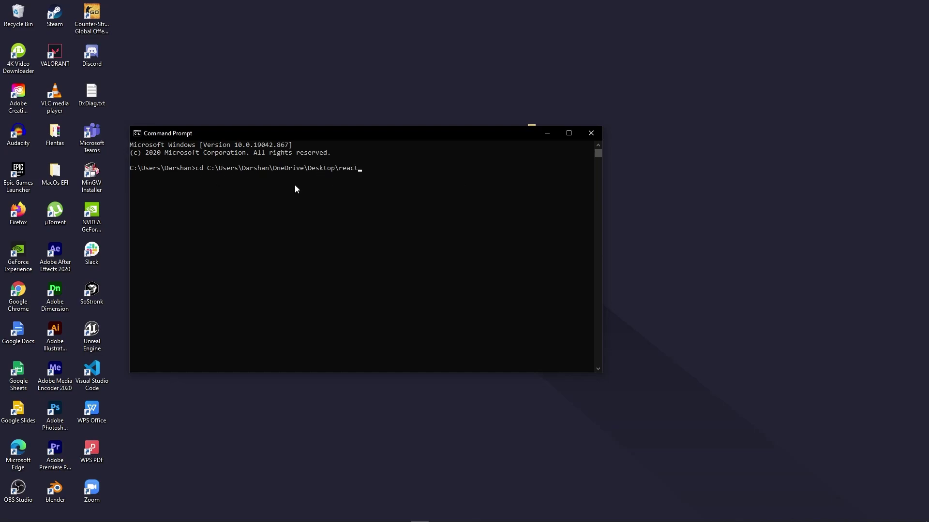
pyautogui.press('Return')
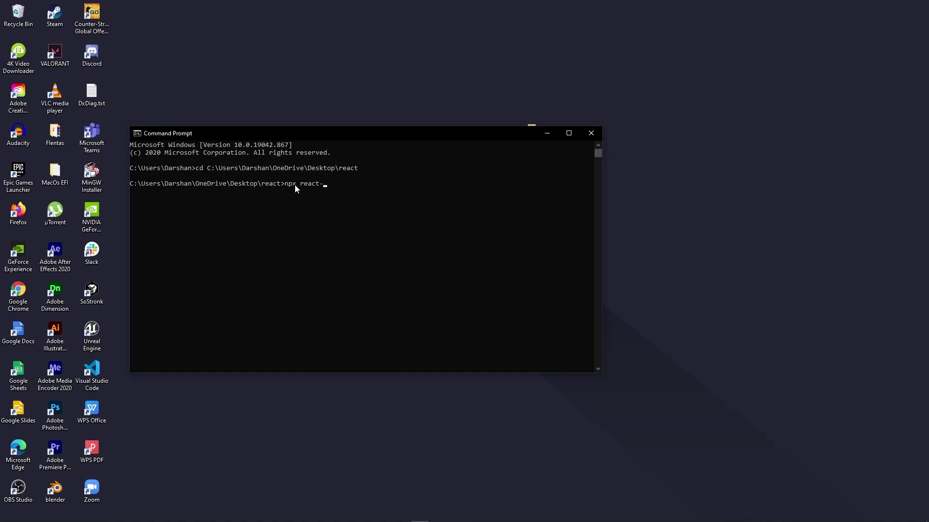
# - Create a new React Native project by running "npx react-native init my_first_app" in the react folder
pyautogui.write('native in')
pyautogui.write('ti')
pyautogui.write(' my')
pyautogui.write('_first_')
pyautogui.press('BackSpace')
pyautogui.press('BackSpace')
pyautogui.press('BackSpace')
pyautogui.press('BackSpace')
pyautogui.press('BackSpace')
pyautogui.write('irst_app')
pyautogui.press('Left')
pyautogui.press('Left')
pyautogui.press('Left')
pyautogui.press('Left')
pyautogui.press('Left')
pyautogui.press('Left')
pyautogui.press('Left')
pyautogui.press('Left')
pyautogui.press('Left')
pyautogui.press('Left')
pyautogui.press('Left')
pyautogui.press('Left')
pyautogui.press('Left')
pyautogui.press('BackSpace')
pyautogui.press('BackSpace')
pyautogui.write('it')
pyautogui.press('End')
pyautogui.write('op\react')
pyautogui.press('BackSpace')
pyautogui.press('BackSpace')
pyautogui.press('BackSpace')
pyautogui.press('BackSpace')
pyautogui.press('BackSpace')
pyautogui.press('BackSpace')
pyautogui.press('BackSpace')
pyautogui.press('Return')
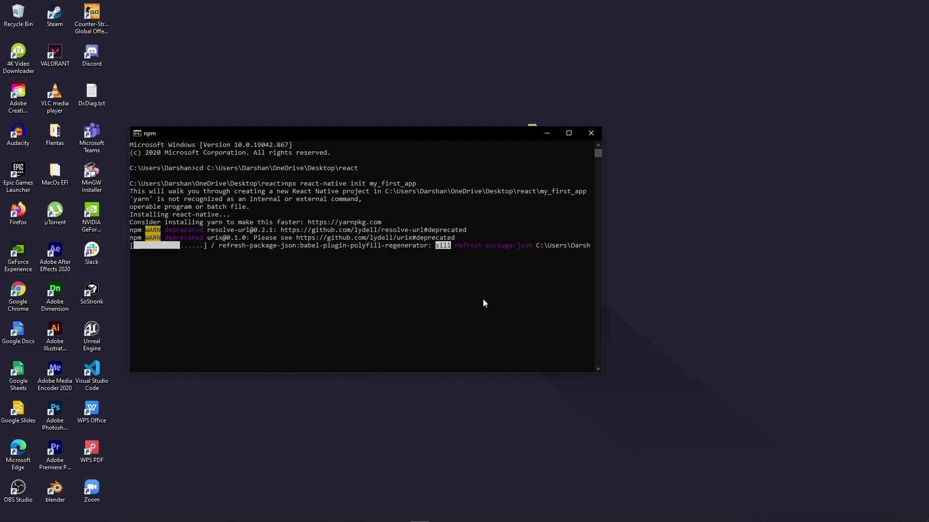
pyautogui.moveTo(338, 133); pyautogui.dragTo(448, 177)
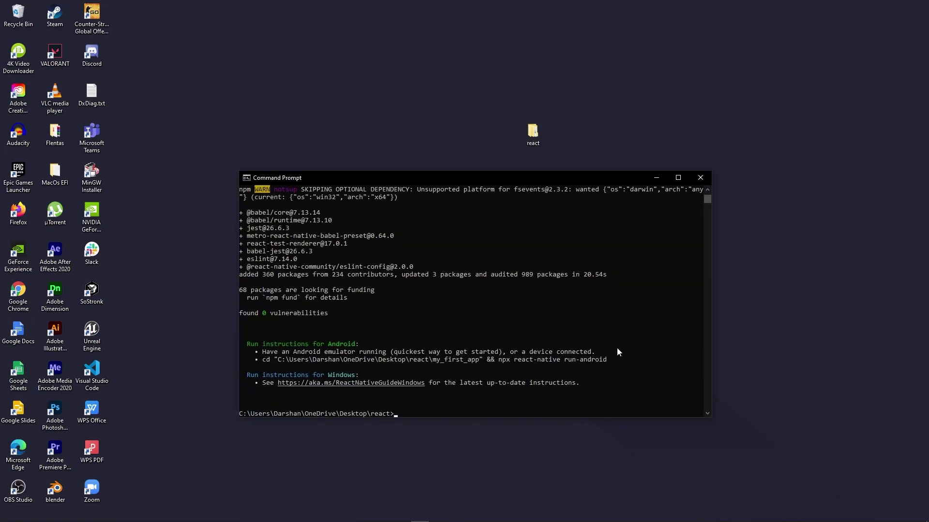
# - Minimize Command Prompt and open the my_first_app project folder inside the desktop's react folder
pyautogui.click(655, 177)
pyautogui.rightClick(660, 242)
pyautogui.click(681, 270)
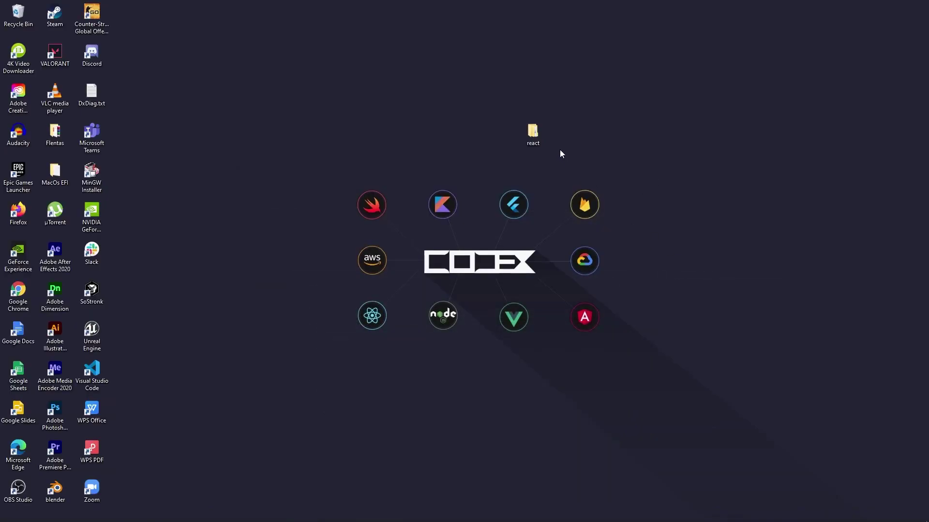
pyautogui.doubleClick(529, 132)
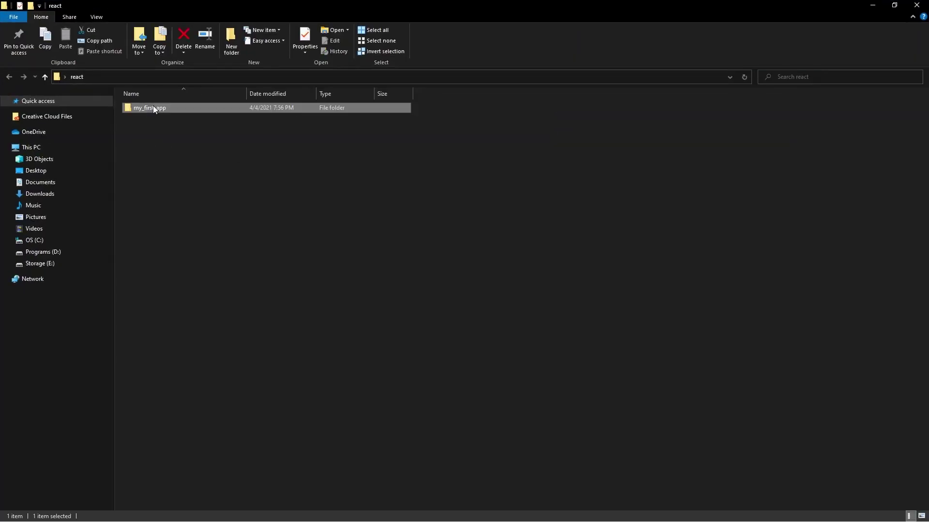
pyautogui.doubleClick(153, 106)
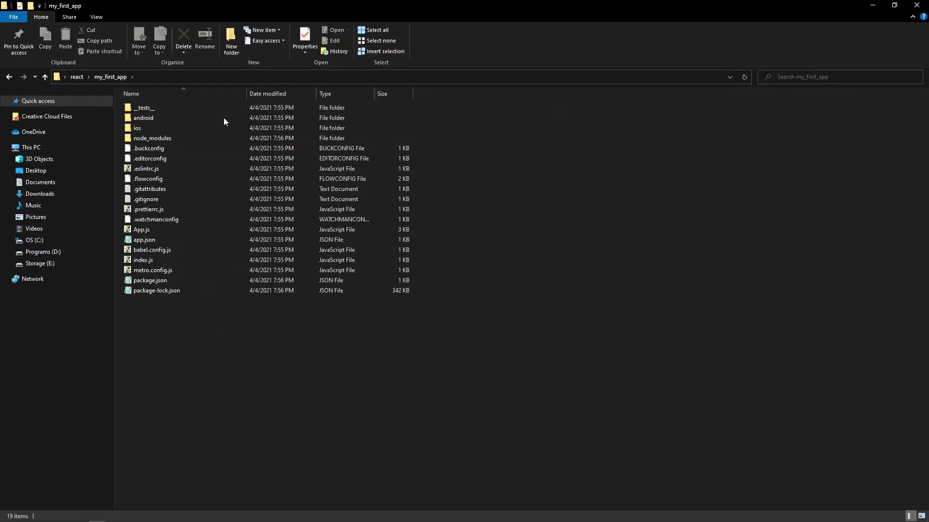
pyautogui.rightClick(622, 213)
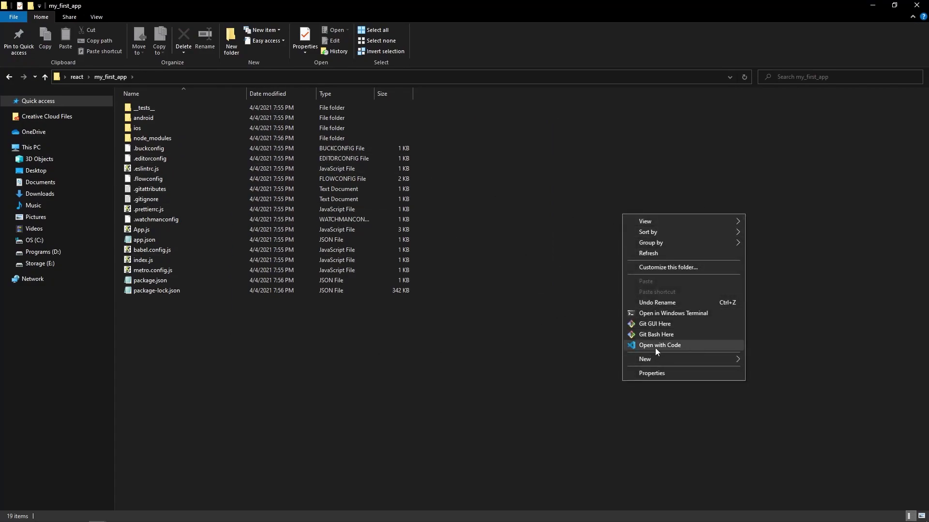
pyautogui.click(689, 344)
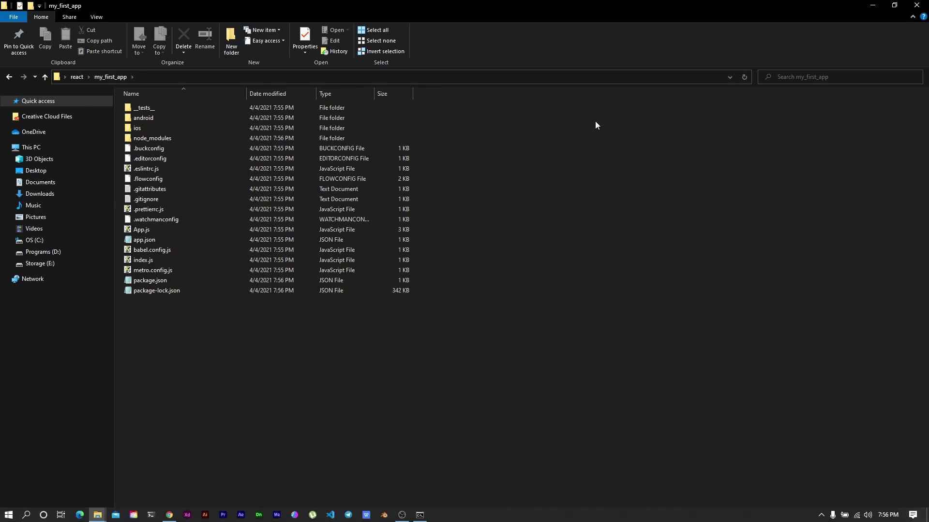
# - Switch to Todoist in the browser, mark the "Create New React Native Project" sub-task complete, and minimize the browser
pyautogui.click(171, 515)
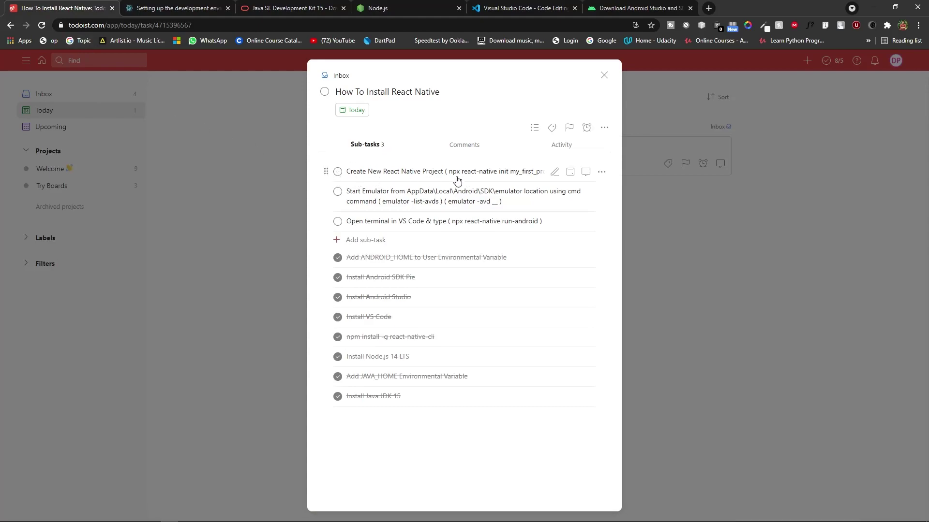
pyautogui.click(338, 173)
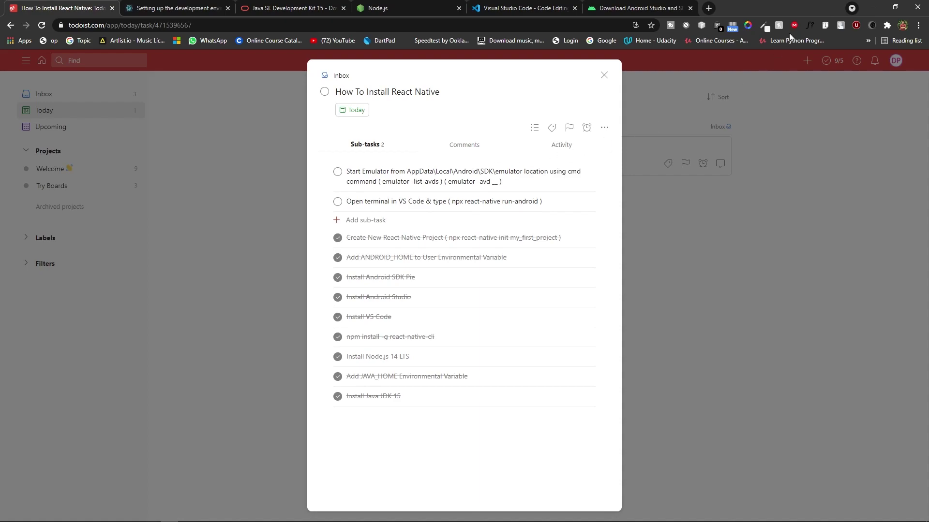
pyautogui.click(868, 7)
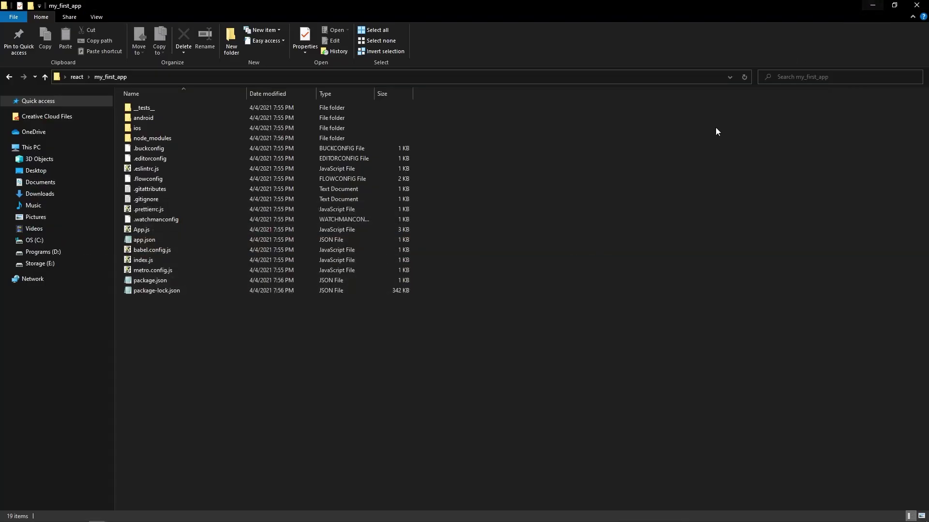
# - Leave the my_first_app folder window, refresh the desktop and bring the Command Prompt window back up
pyautogui.rightClick(622, 193)
pyautogui.click(640, 232)
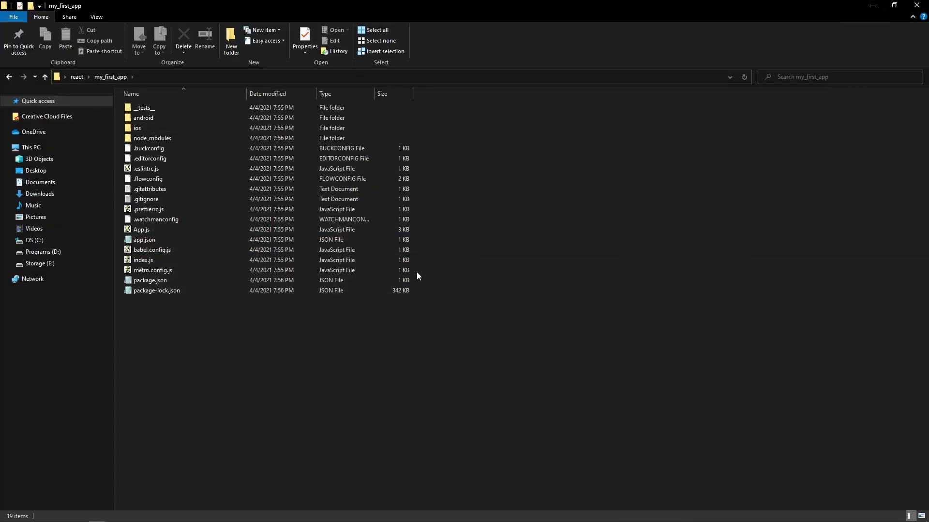
pyautogui.click(916, 5)
pyautogui.rightClick(471, 203)
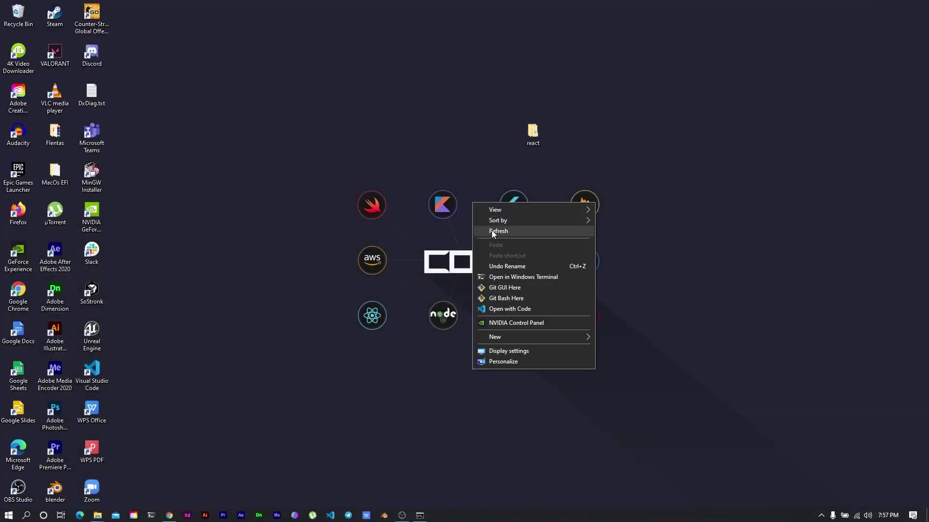
pyautogui.click(492, 231)
pyautogui.click(420, 515)
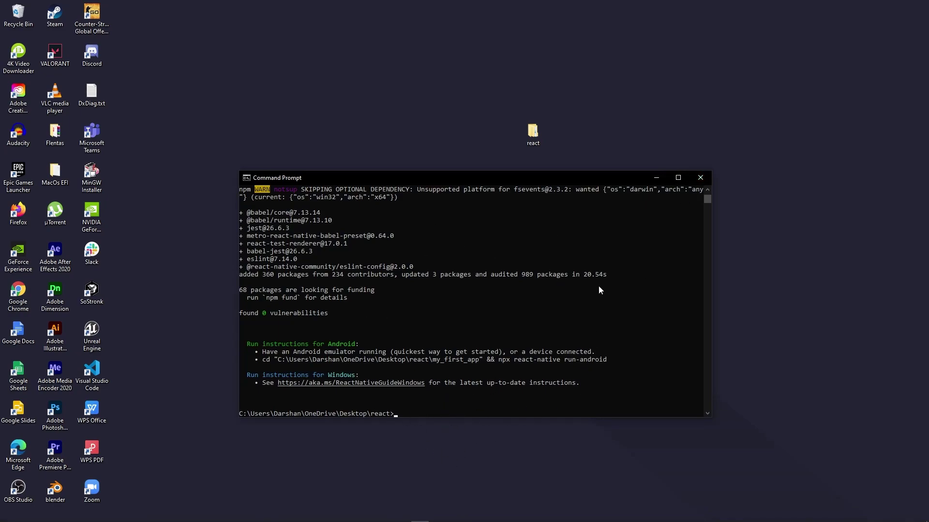
pyautogui.moveTo(548, 182); pyautogui.dragTo(563, 128)
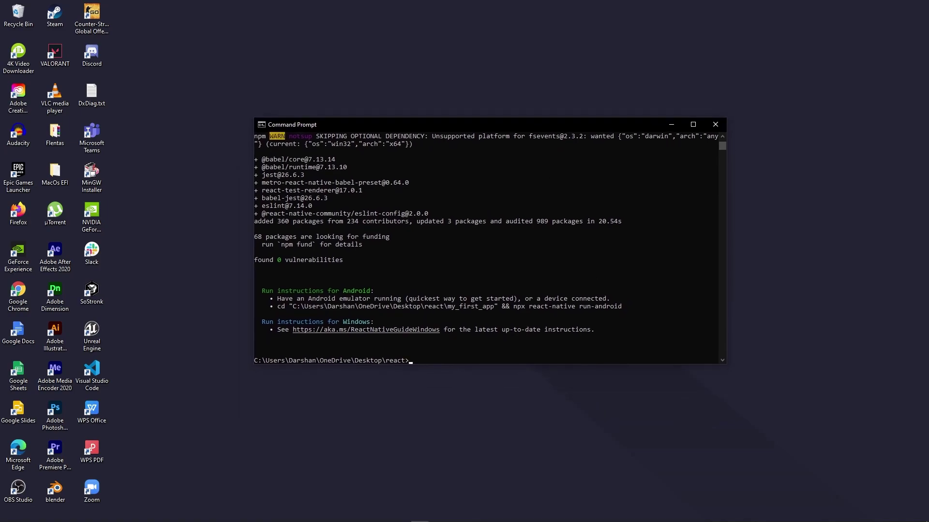
# - Switch to the Sdk folder window and navigate from the C: drive through Users, the user's folder, AppData, Local and Android to Sdk
pyautogui.moveTo(99, 516)
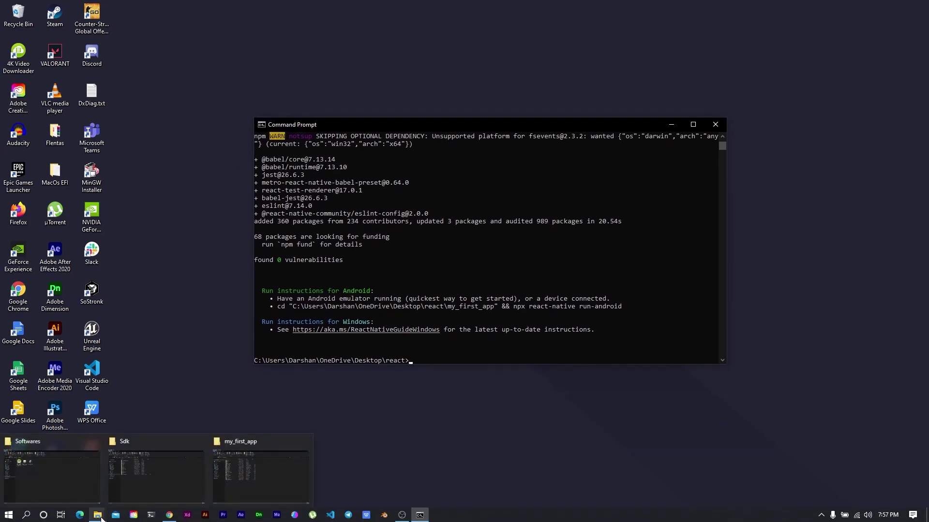
pyautogui.click(129, 492)
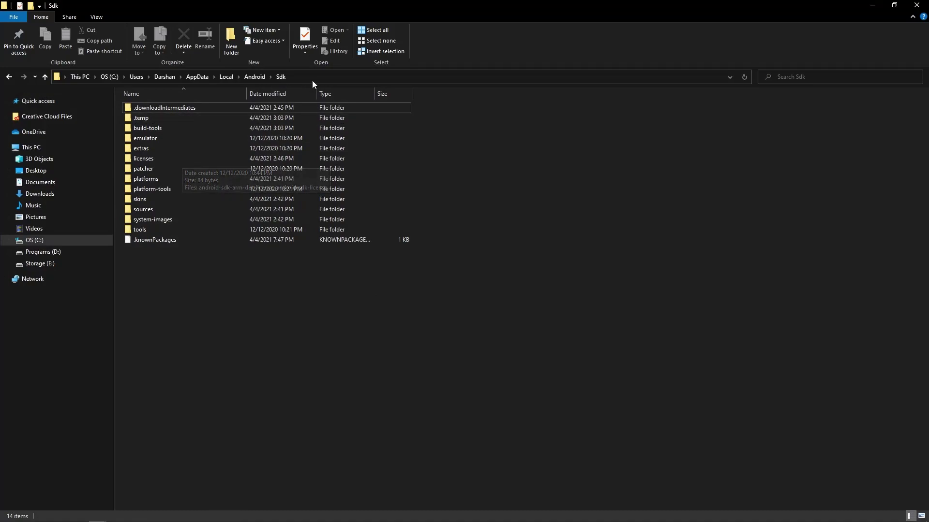
pyautogui.click(103, 80)
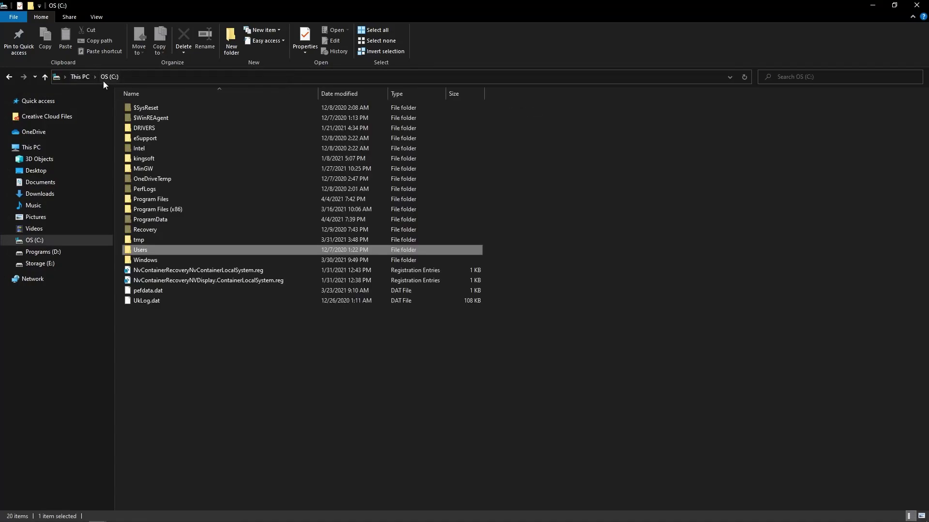
pyautogui.doubleClick(171, 250)
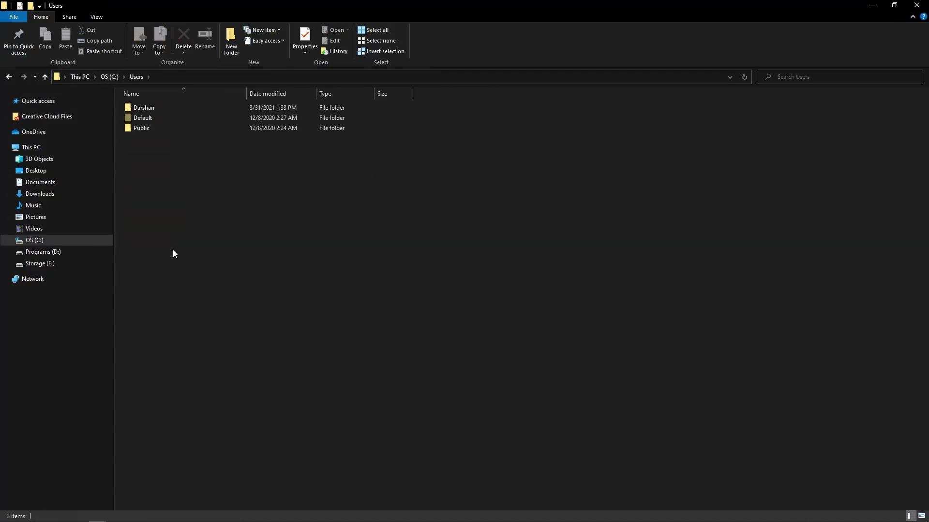
pyautogui.doubleClick(187, 107)
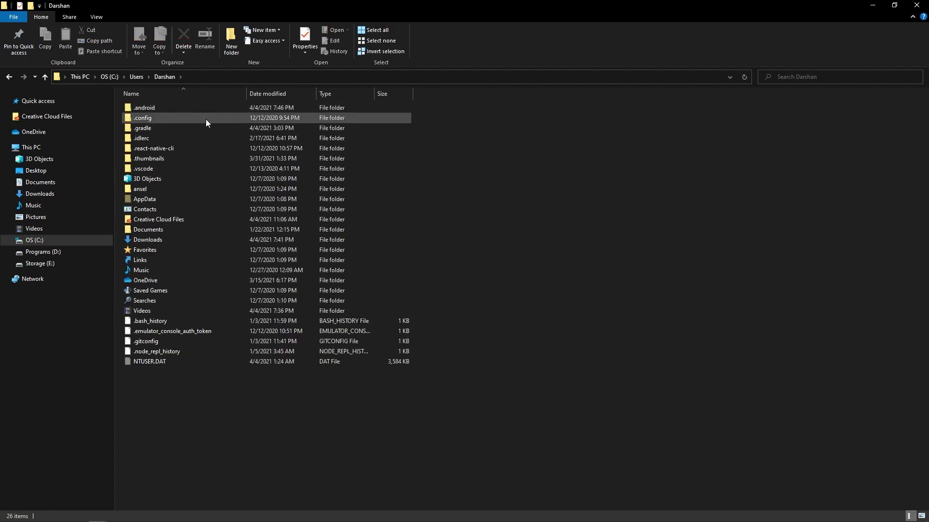
pyautogui.doubleClick(161, 201)
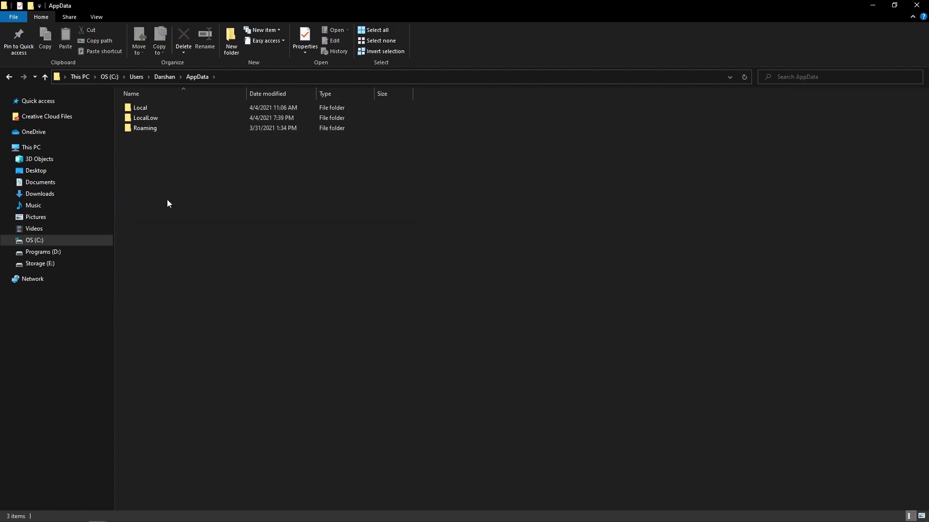
pyautogui.doubleClick(147, 110)
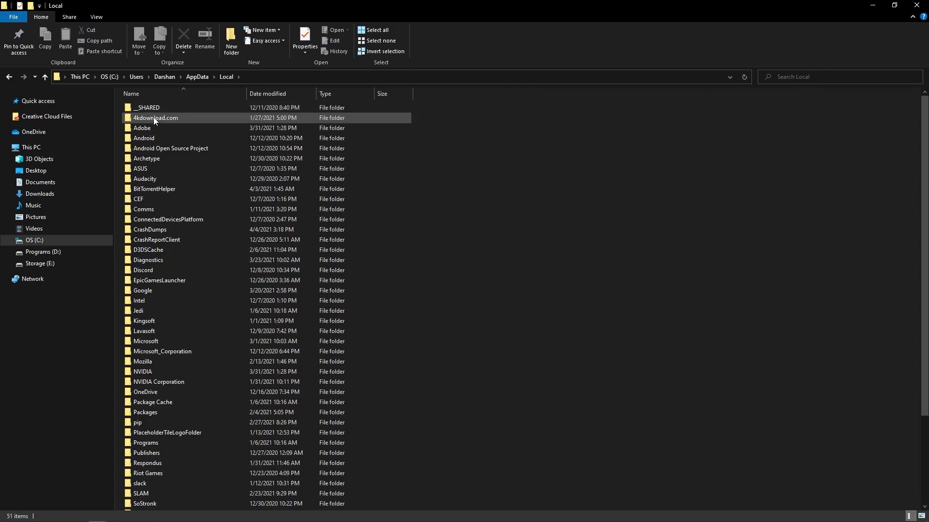
pyautogui.doubleClick(152, 137)
pyautogui.doubleClick(138, 111)
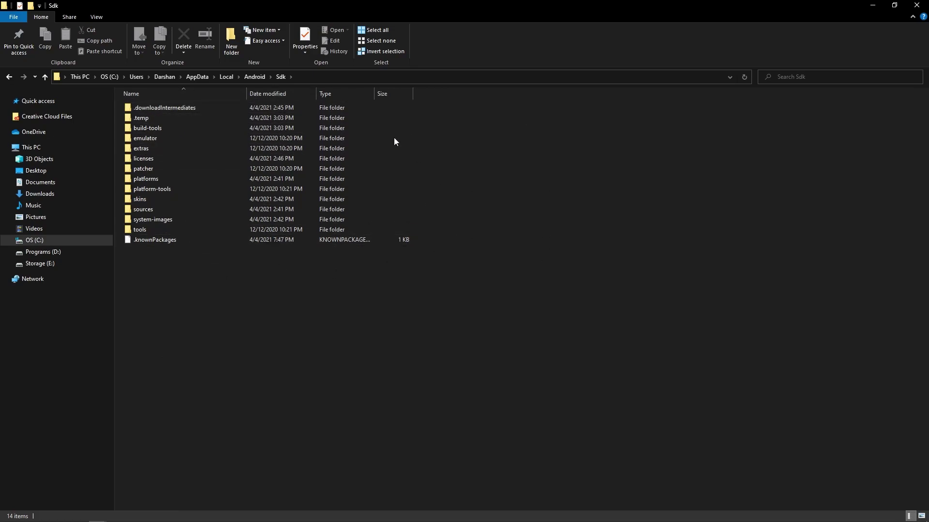
# - Check the "Start Emulator" sub-task in Todoist for the emulator location and return to the Sdk folder
pyautogui.hotkey('alt', 'Tab')
pyautogui.hotkey('alt', 'Tab')
pyautogui.hotkey('alt', 'Tab')
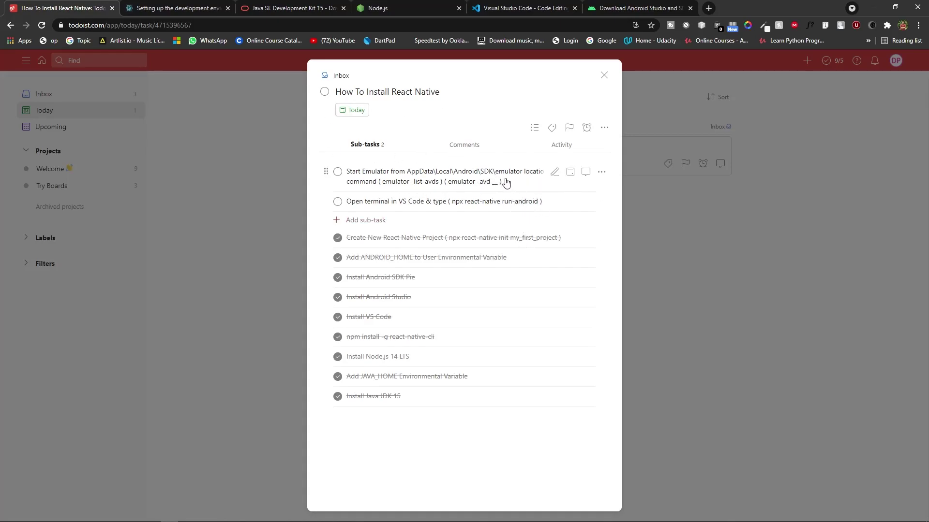
pyautogui.hotkey('alt', 'Tab')
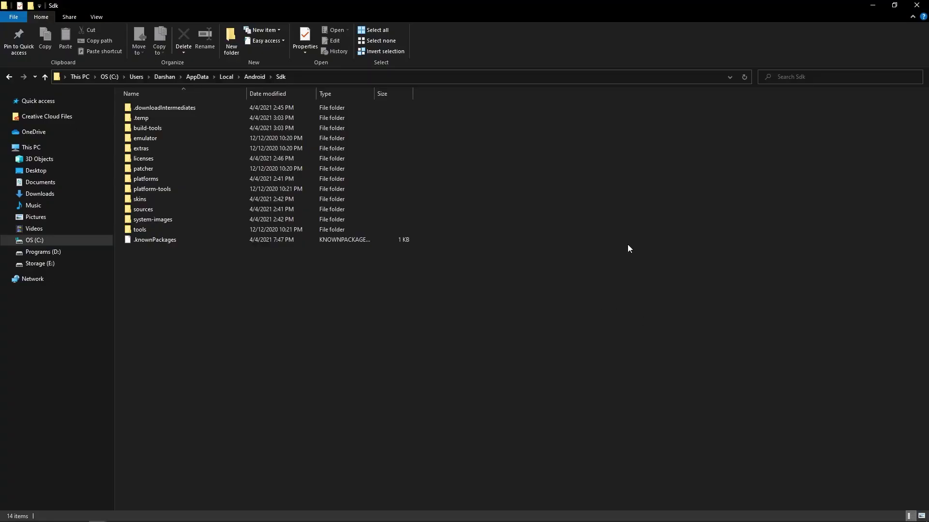
# - Open the emulator folder inside Sdk and copy its full path
pyautogui.click(165, 140)
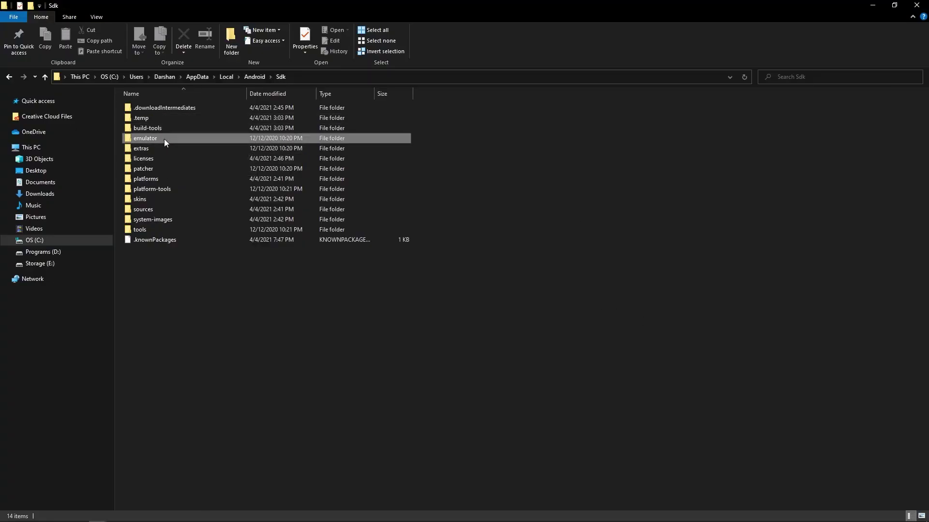
pyautogui.doubleClick(164, 139)
pyautogui.click(338, 80)
pyautogui.hotkey('ctrl', 'c')
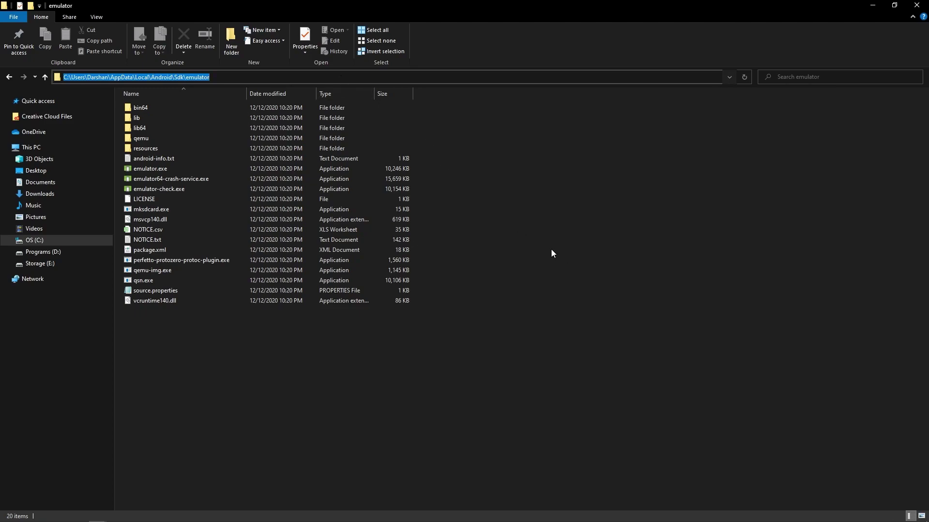
# - Switch to Command Prompt and change the directory to the copied path of the Sdk emulator folder
pyautogui.hotkey('alt', 'Tab')
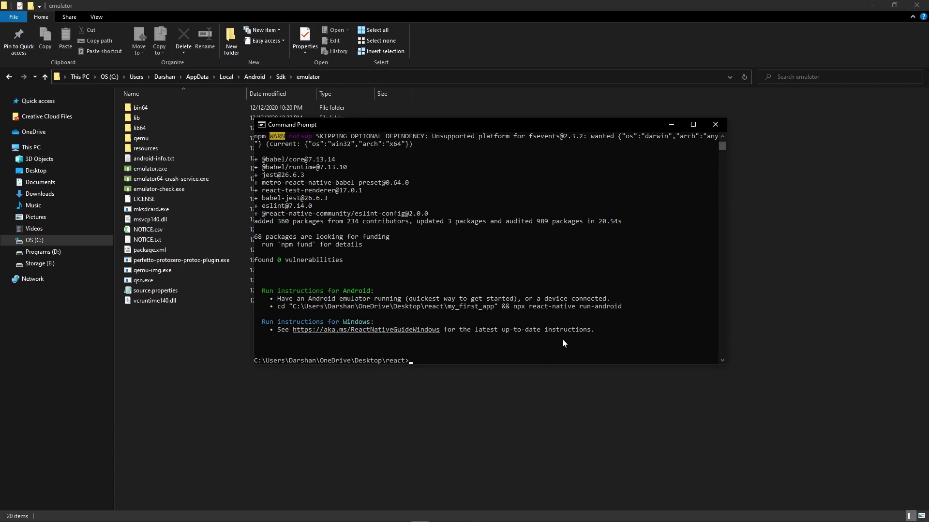
pyautogui.write('cd')
pyautogui.hotkey('ctrl', 'v')
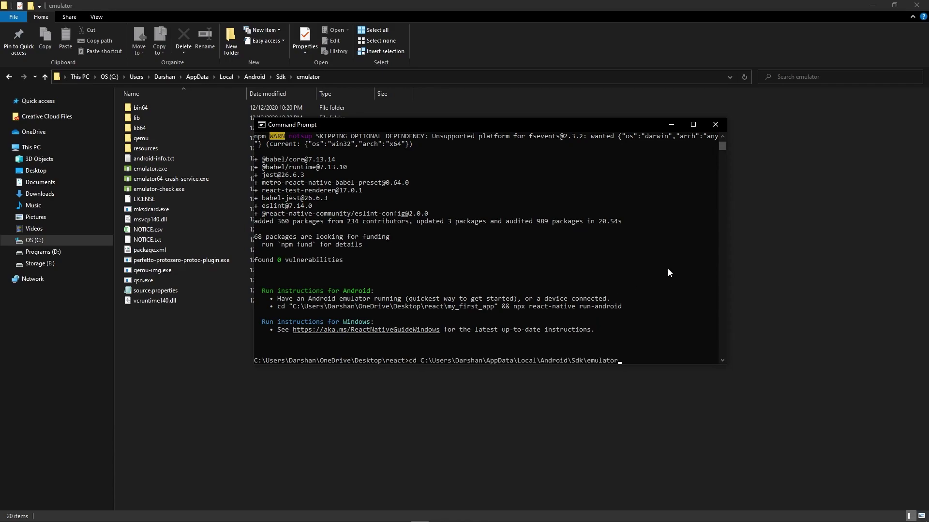
pyautogui.press('Return')
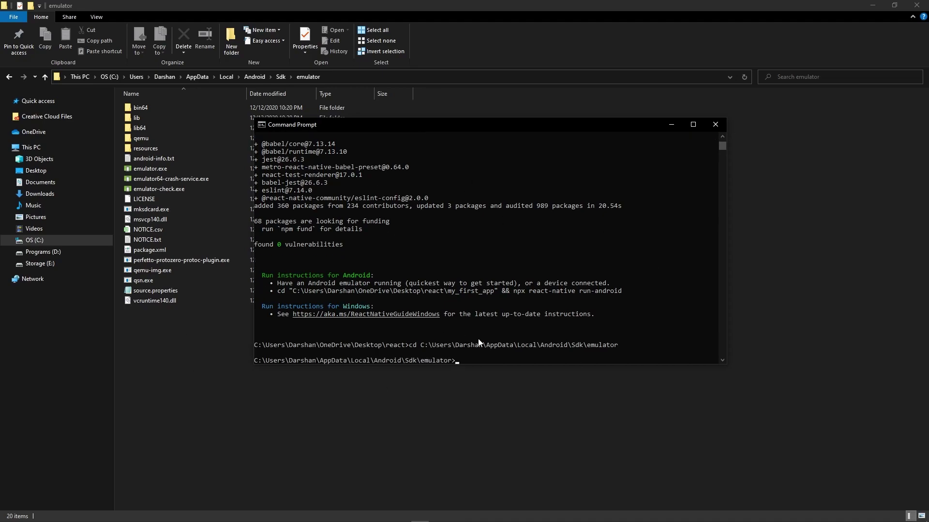
# - Check the "Start Emulator" sub-task in Todoist, return to Command Prompt and run emulator -list-avds
pyautogui.press('super+Tab')
pyautogui.click(648, 252)
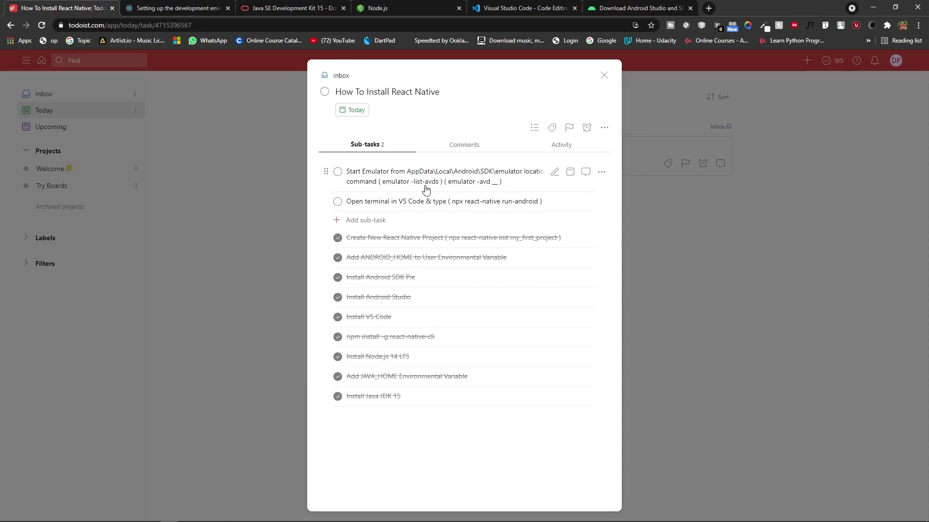
pyautogui.hotkey('alt', 'Tab')
pyautogui.hotkey('alt', 'Tab')
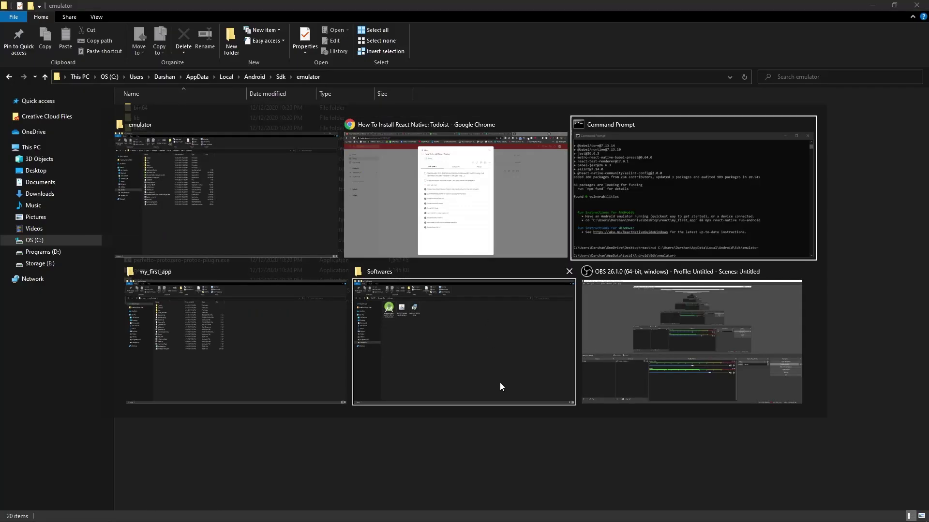
pyautogui.write('emulator -list-avds')
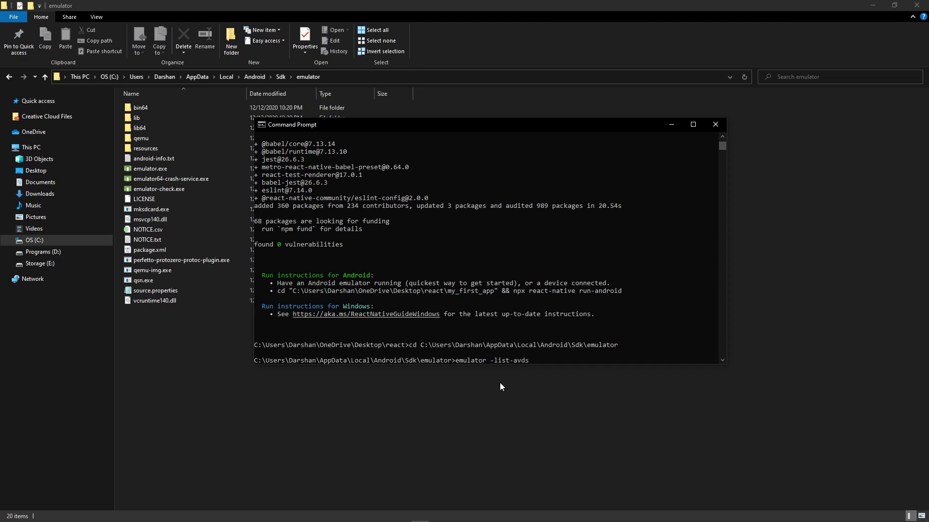
pyautogui.press('Return')
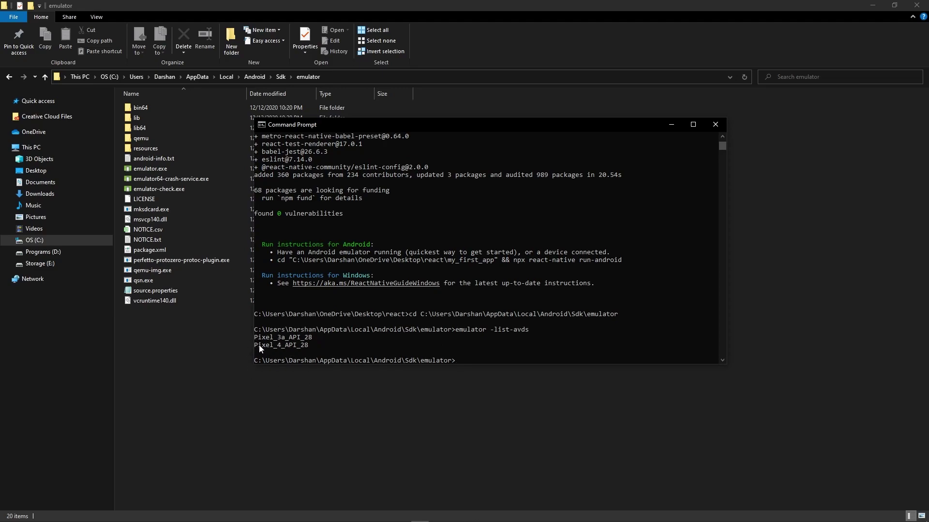
# - Copy the device name Pixel_4_API_28 in Command Prompt and check the launch command in the Todoist sub-task before returning
pyautogui.moveTo(307, 346); pyautogui.dragTo(254, 348)
pyautogui.hotkey('ctrl', 'c')
pyautogui.hotkey('alt', 'Tab')
pyautogui.hotkey('alt', 'Tab')
pyautogui.press('Tab')
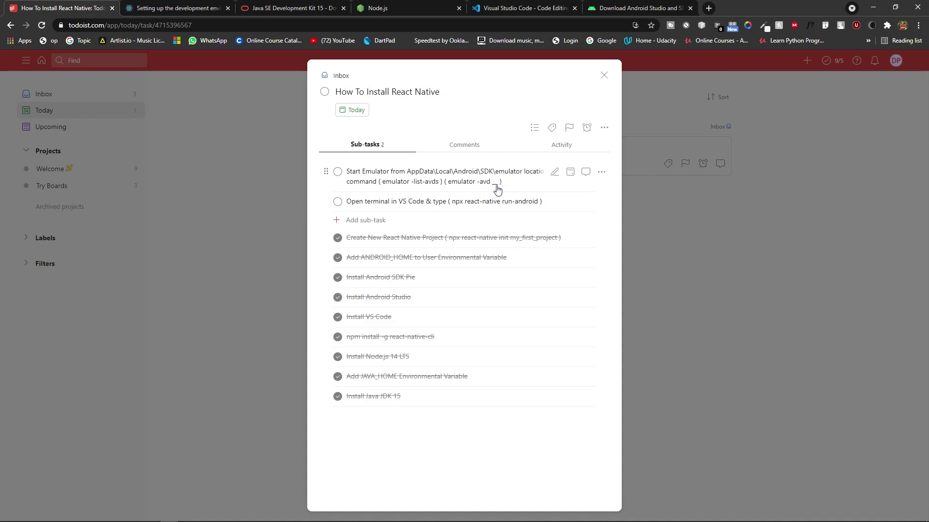
pyautogui.hotkey('alt', 'Tab')
pyautogui.press('Tab')
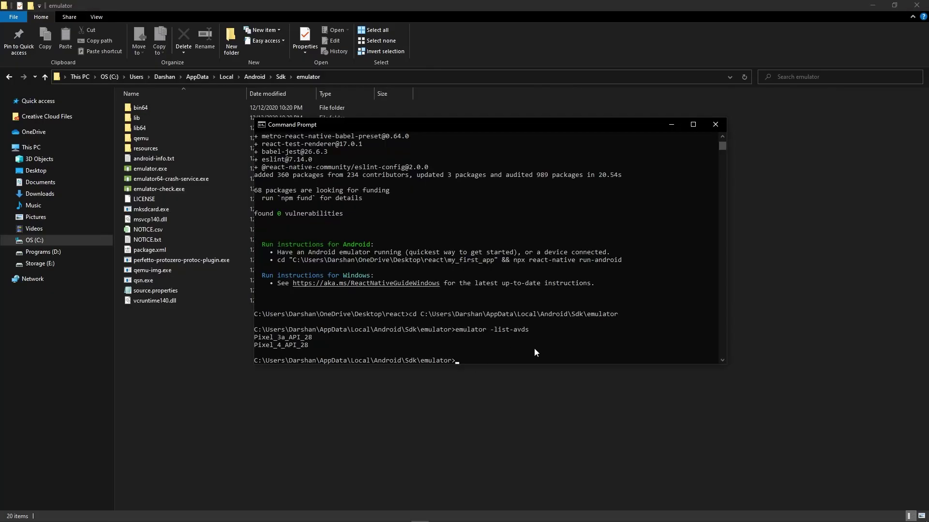
# - Run emulator -avd Pixel_4_API_28 to launch the virtual device and dismiss the incompatible software notice
pyautogui.write('emulator -avd')
pyautogui.hotkey('ctrl', 'v')
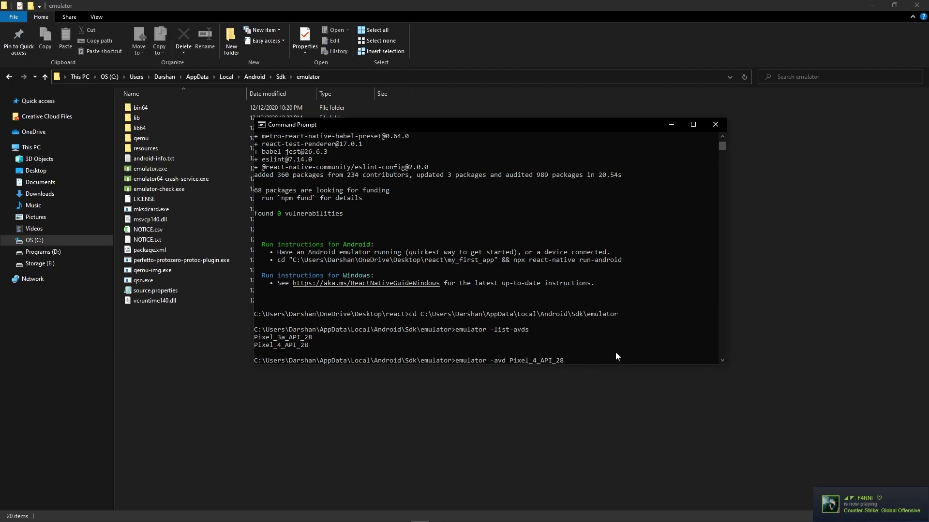
pyautogui.press('Return')
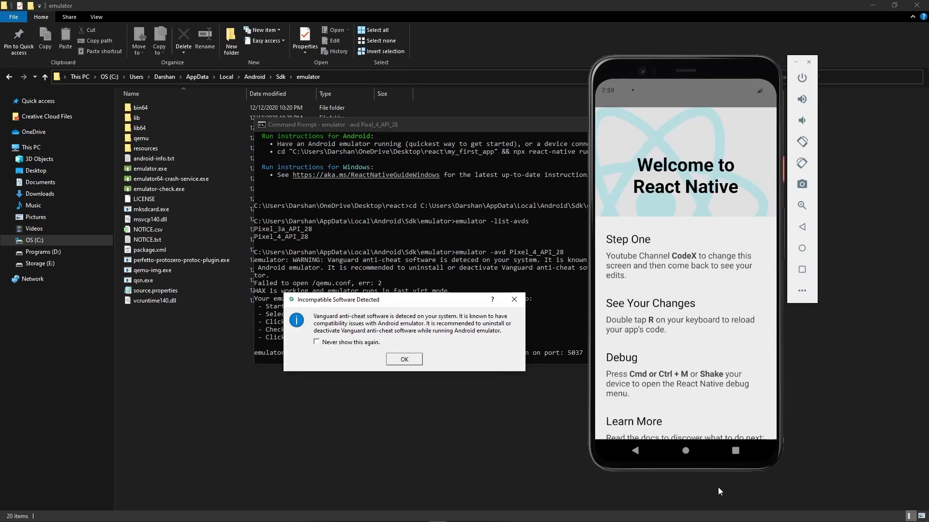
pyautogui.press('Return')
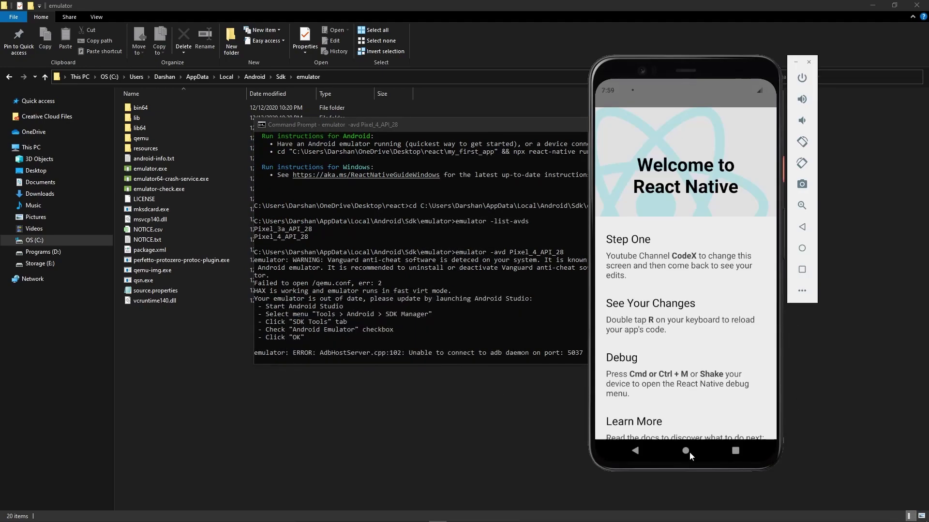
# - Go to the emulator's home screen, place its window beside Command Prompt and try swiping up and down on the device
pyautogui.click(687, 451)
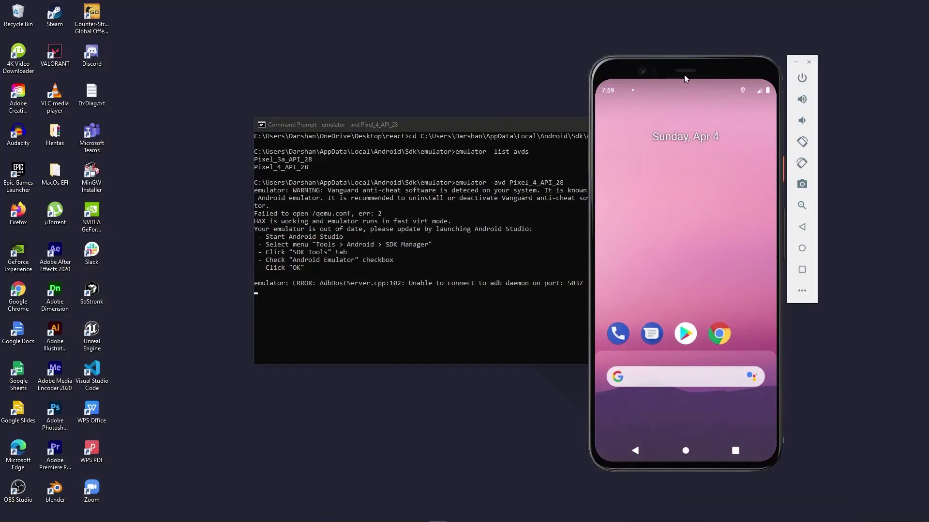
pyautogui.moveTo(683, 74); pyautogui.dragTo(778, 63)
pyautogui.moveTo(587, 112); pyautogui.dragTo(473, 167)
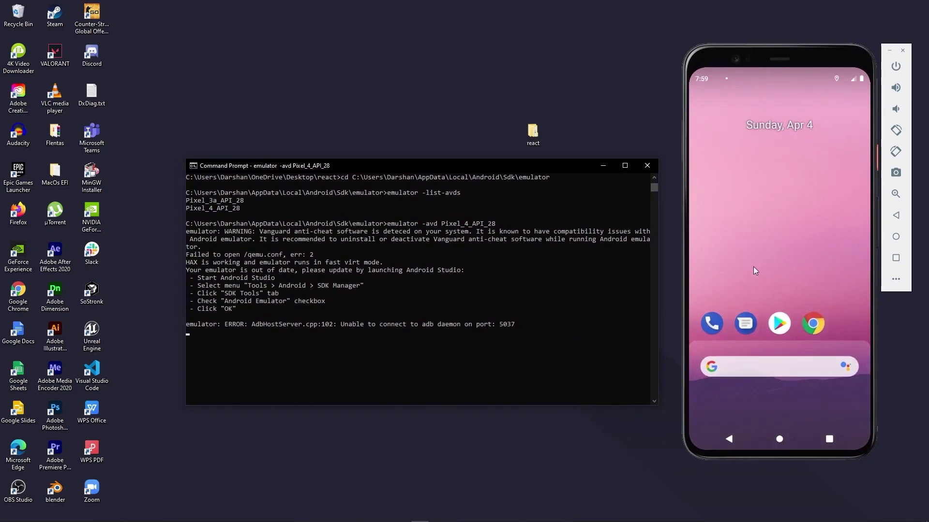
pyautogui.moveTo(779, 396); pyautogui.dragTo(787, 147)
pyautogui.moveTo(790, 186); pyautogui.dragTo(815, 263)
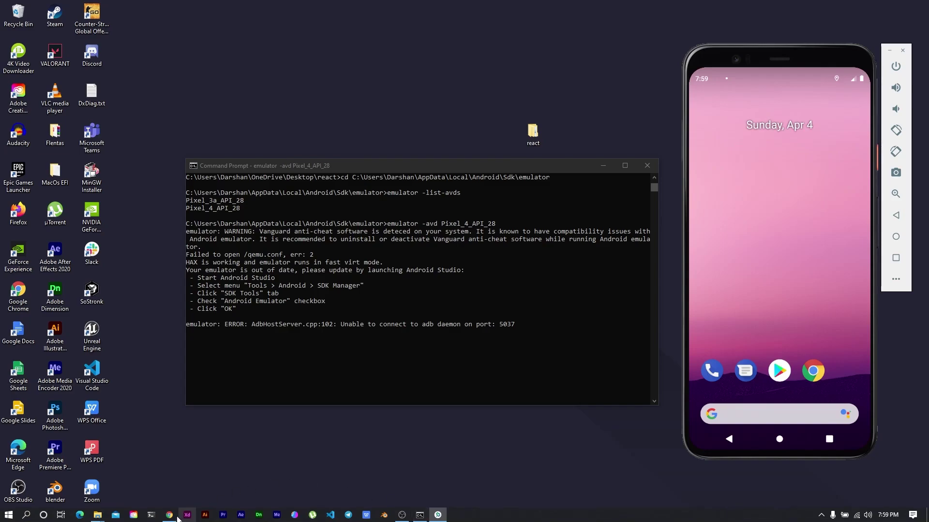
# - Mark the "Start Emulator" sub-task as completed in Todoist and minimize the browser
pyautogui.click(169, 516)
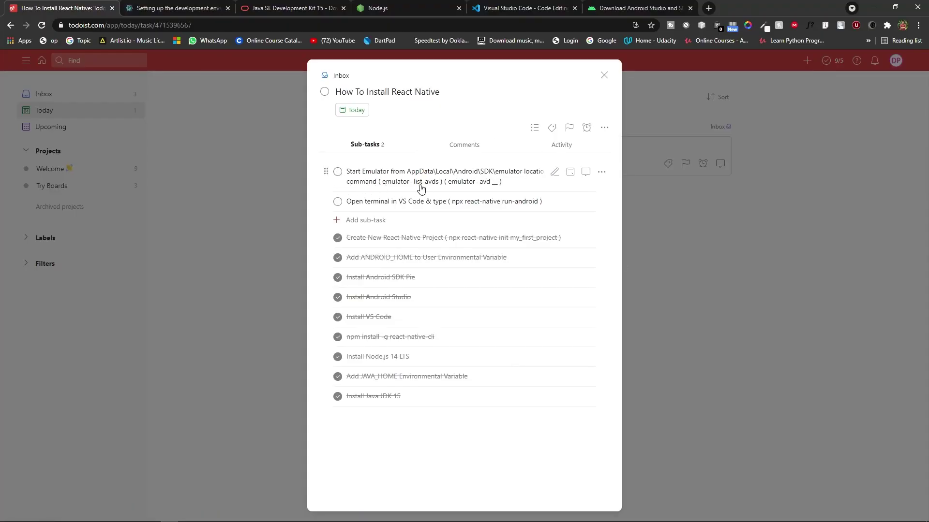
pyautogui.click(337, 172)
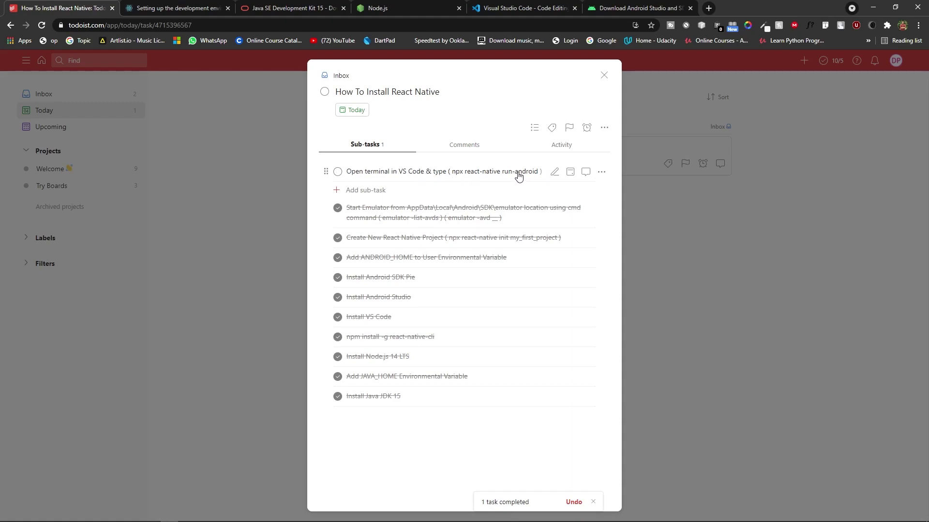
pyautogui.click(874, 9)
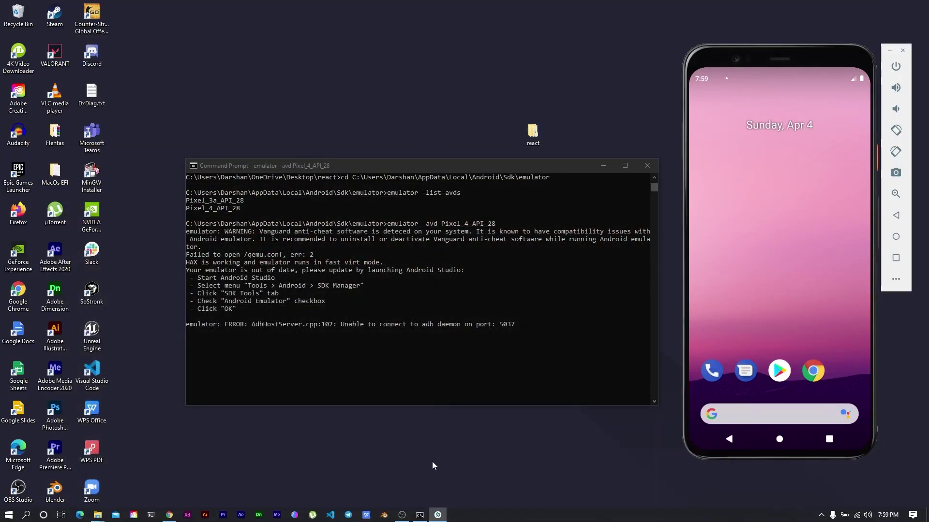
# - Switch to the my_first_app folder window, open the folder in Visual Studio Code and close the Welcome page
pyautogui.moveTo(97, 515)
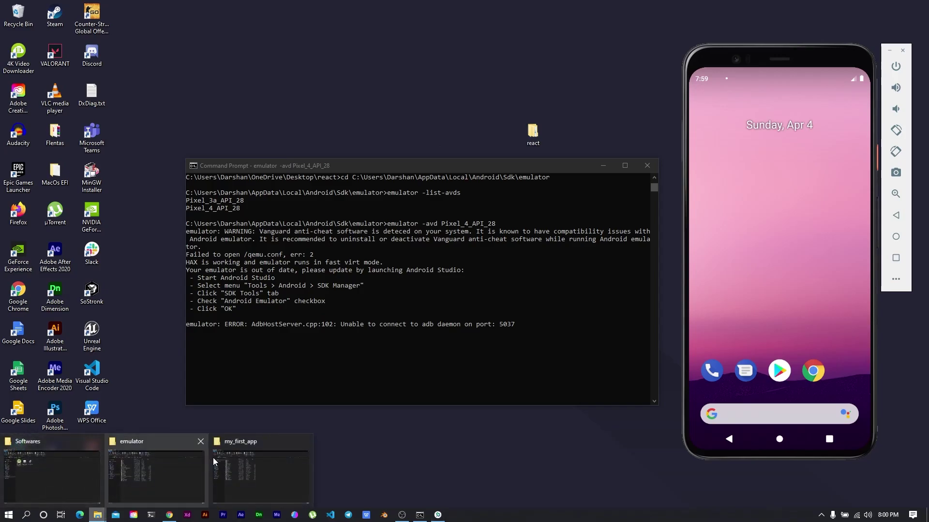
pyautogui.click(247, 462)
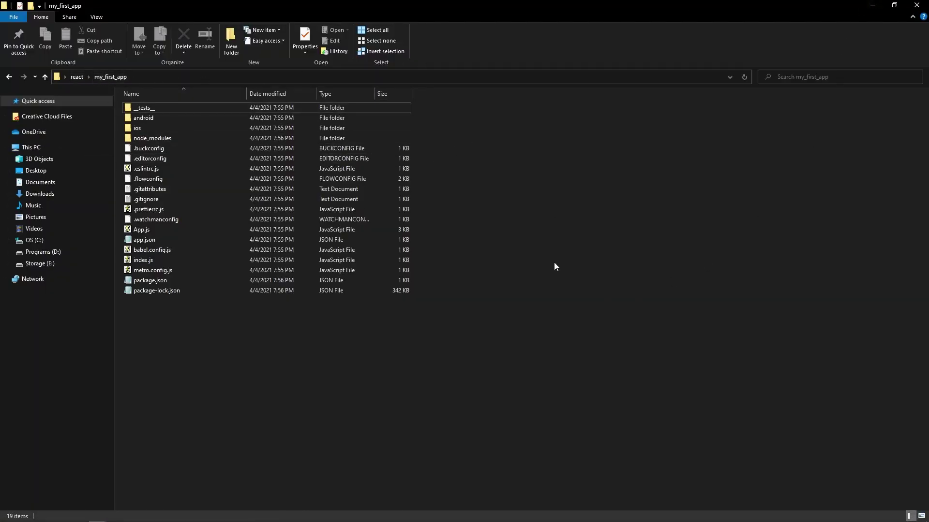
pyautogui.rightClick(588, 194)
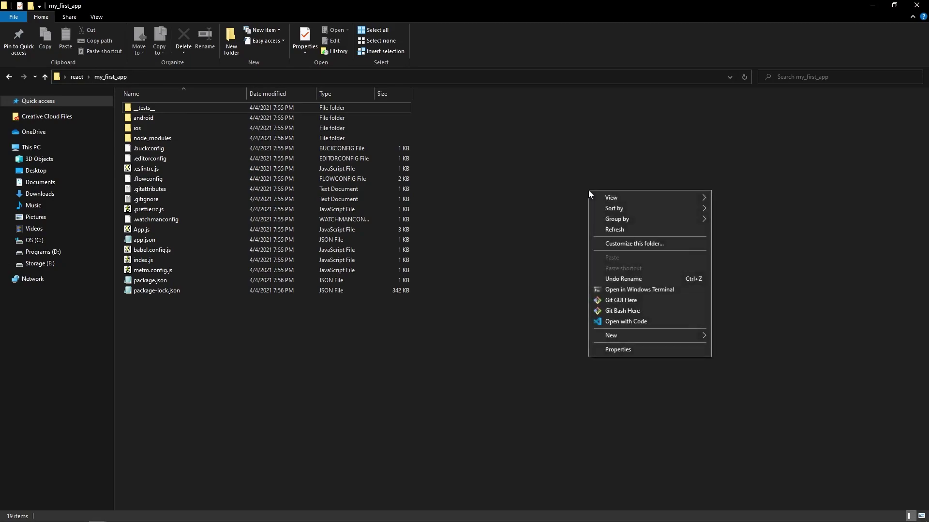
pyautogui.click(644, 321)
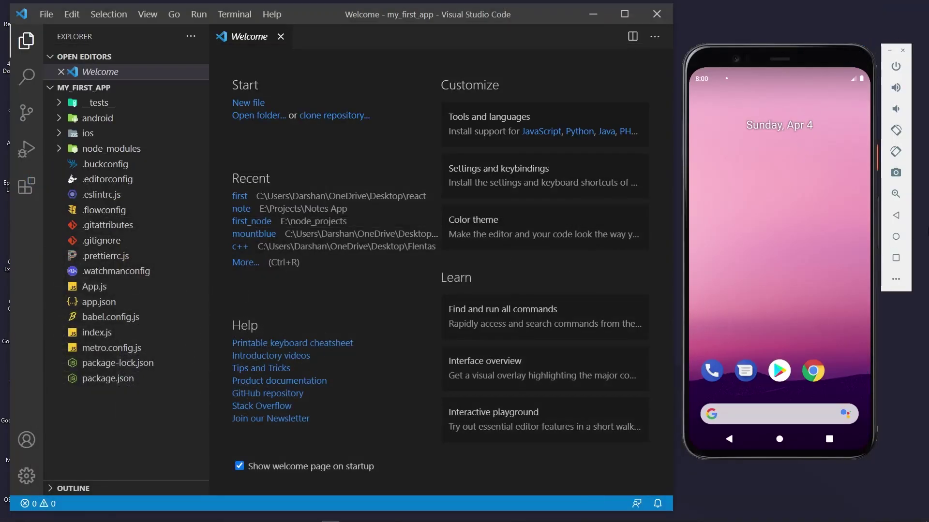
pyautogui.click(280, 36)
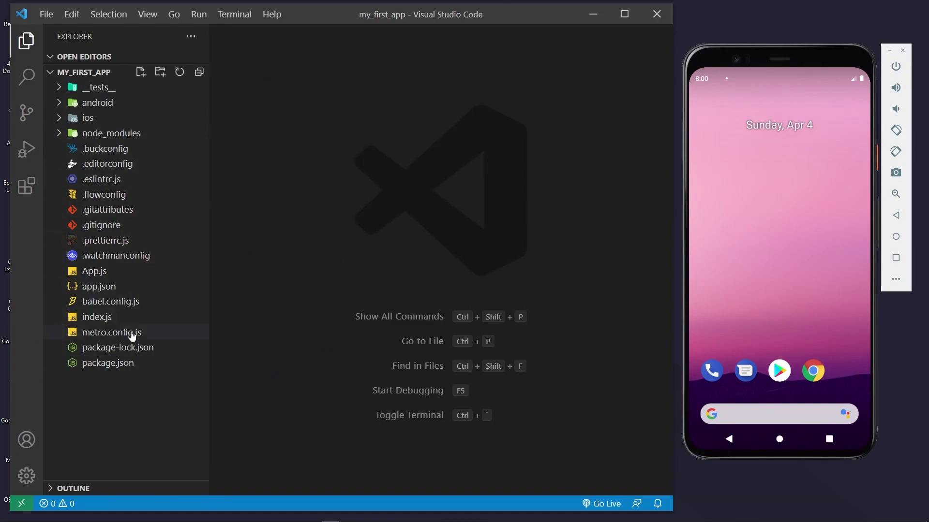
# - Open App.js from the project and look through its code down to the end
pyautogui.click(121, 273)
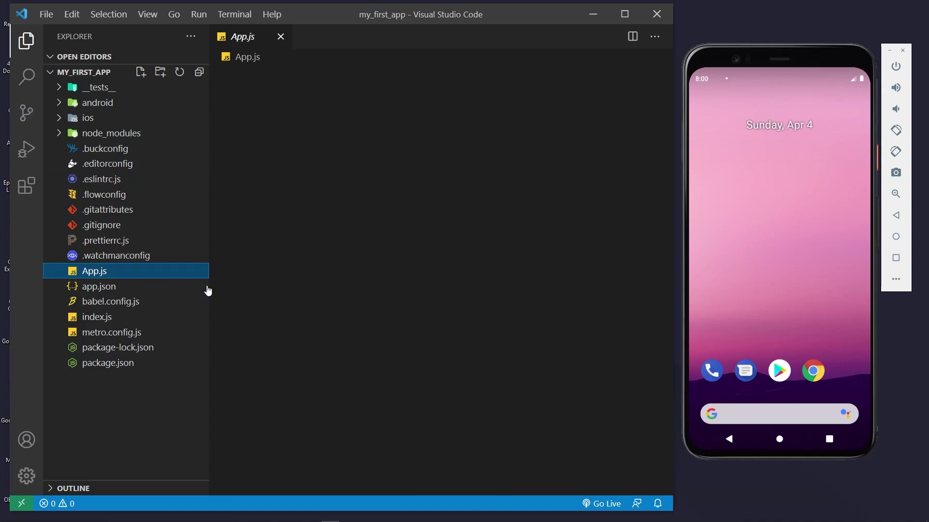
pyautogui.scroll(-18, 483, 205)
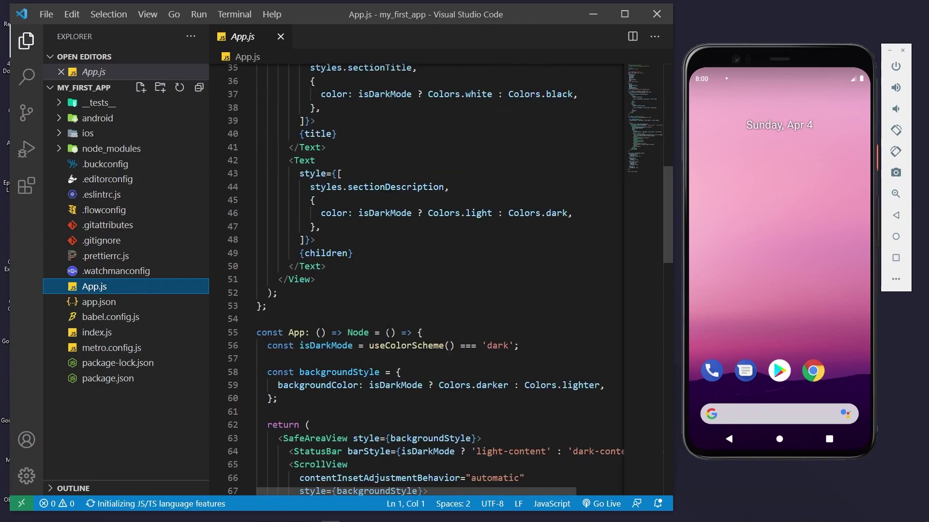
pyautogui.scroll(-10, 485, 228)
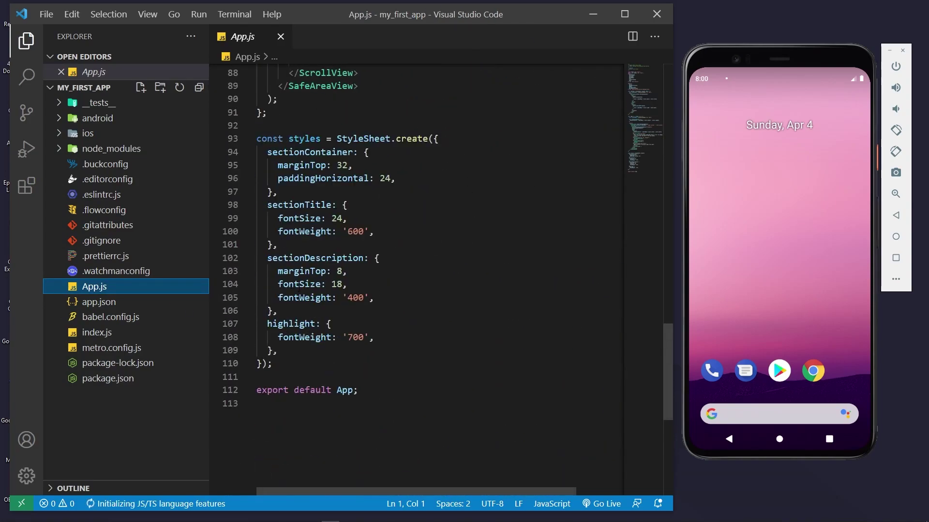
# - Open a new terminal in the project, narrow the file explorer and run npx react-native run-android
pyautogui.click(226, 19)
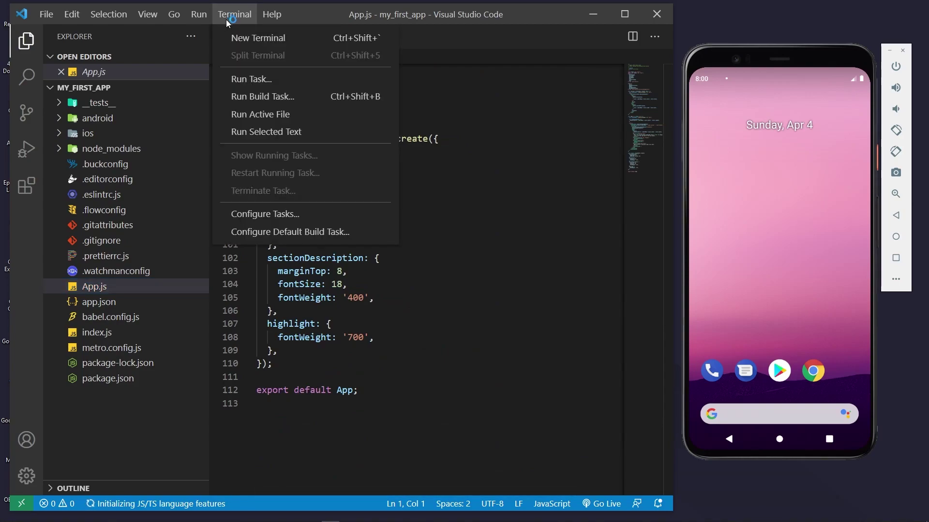
pyautogui.click(249, 41)
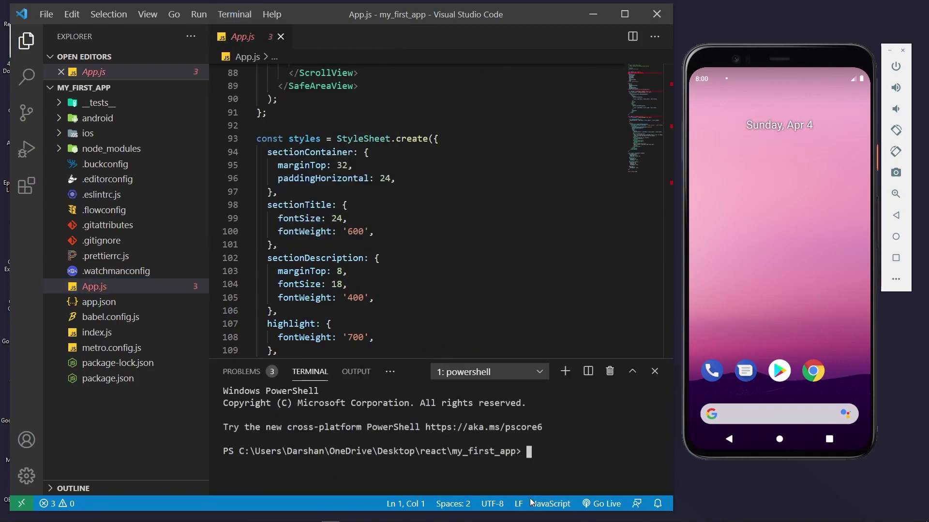
pyautogui.write('npx reacc')
pyautogui.press('BackSpace')
pyautogui.press('BackSpace')
pyautogui.write('a')
pyautogui.press('BackSpace')
pyautogui.write('ct-native')
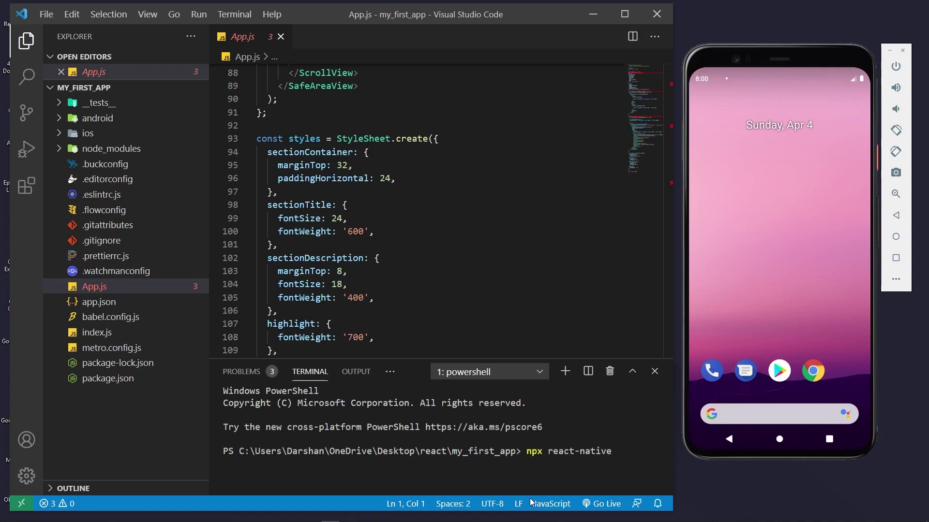
pyautogui.write(' run-android')
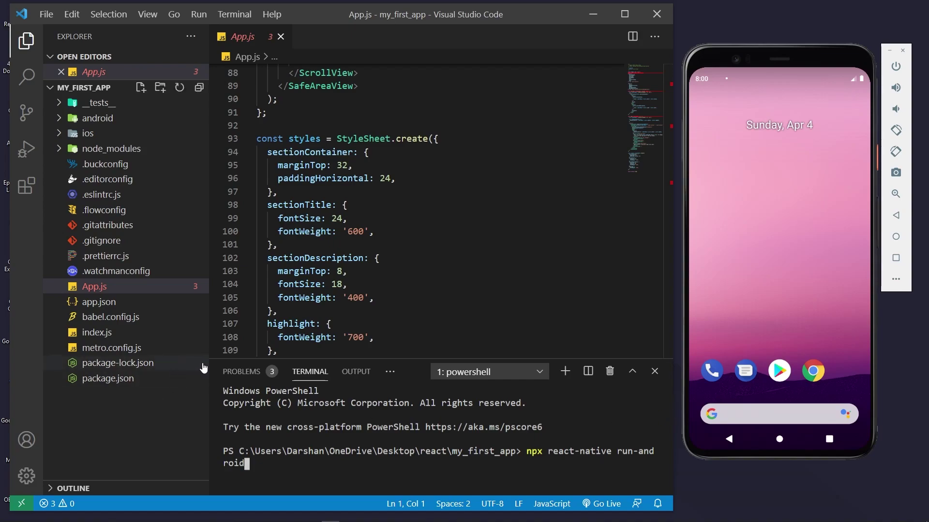
pyautogui.moveTo(209, 369); pyautogui.dragTo(161, 371)
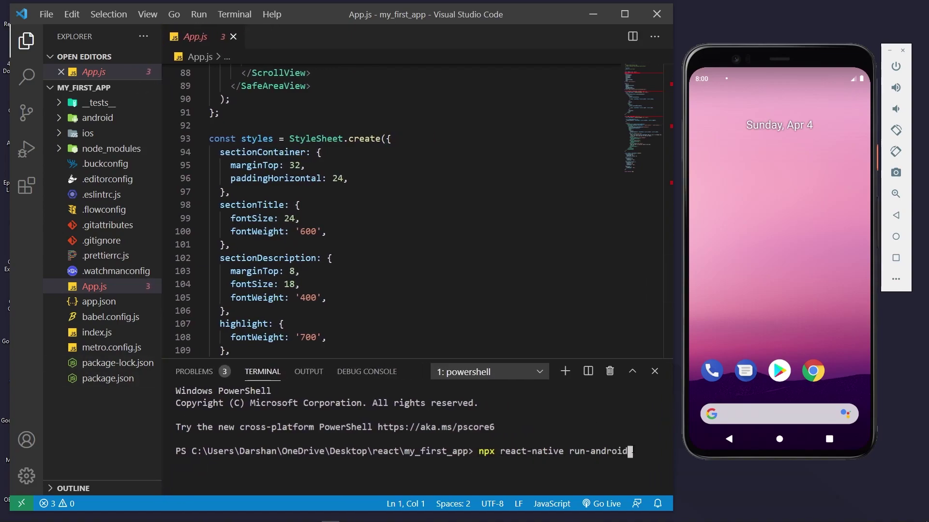
pyautogui.press('Return')
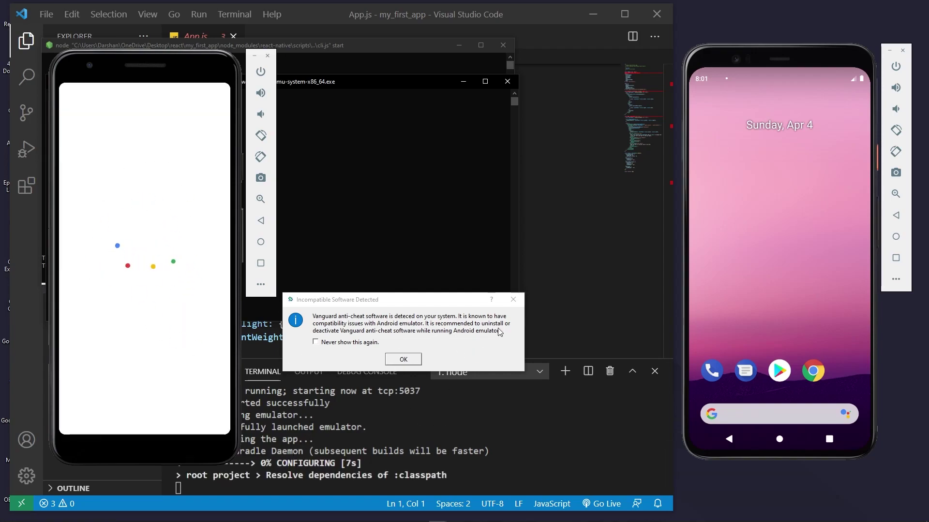
# - Dismiss the incompatible software notice and move the second emulator window next to the Pixel 4 emulator
pyautogui.click(513, 299)
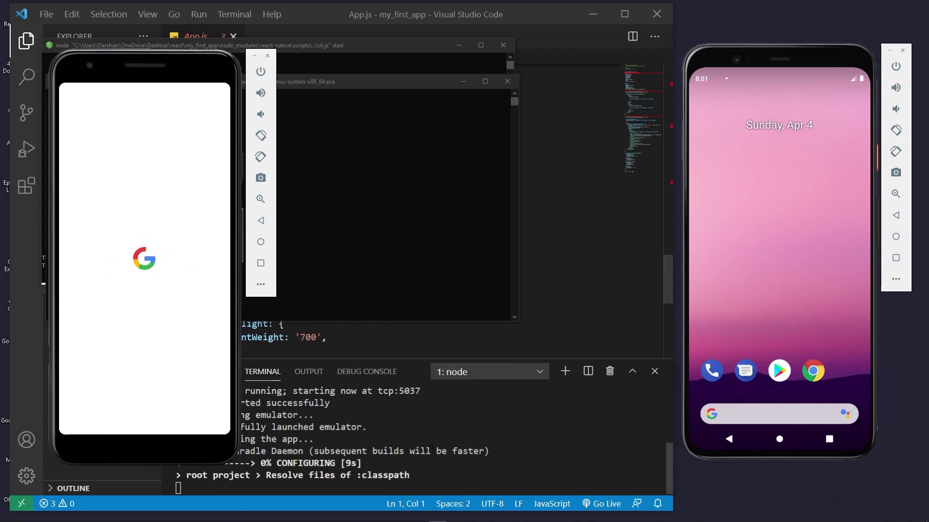
pyautogui.moveTo(158, 68); pyautogui.dragTo(526, 39)
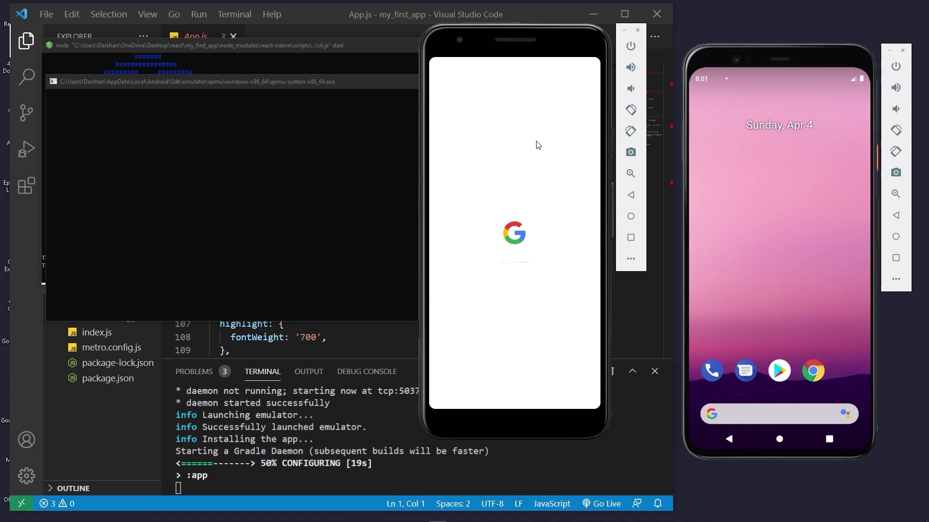
pyautogui.moveTo(516, 39); pyautogui.dragTo(486, 60)
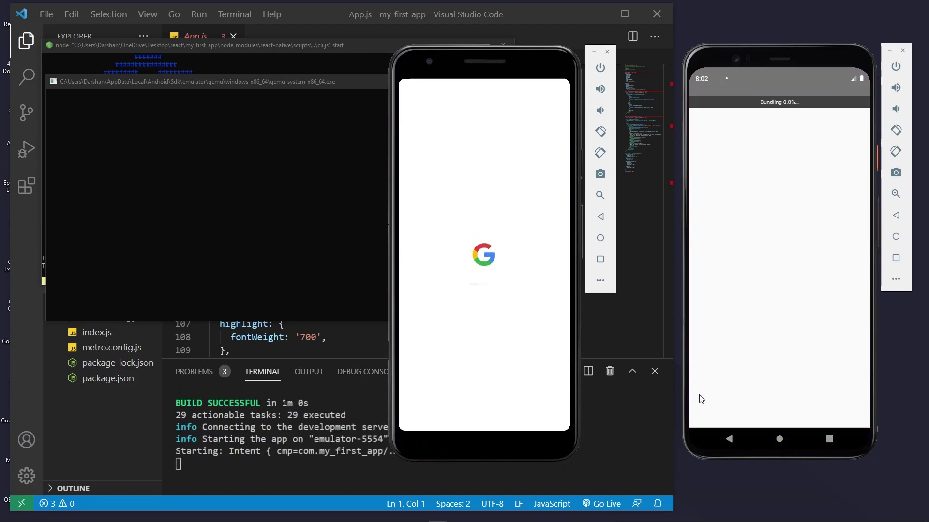
# - Bring the Metro server window to the front to check the bundling progress of the app
pyautogui.click(230, 45)
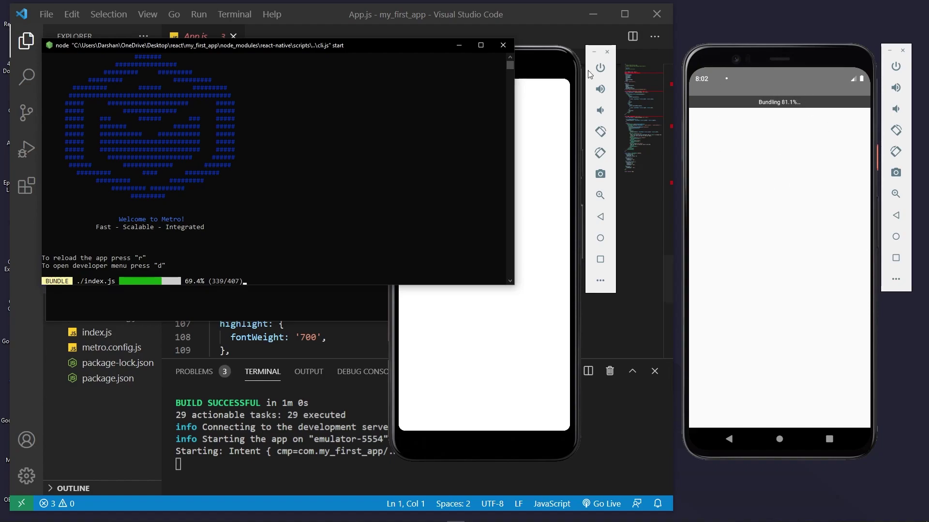
pyautogui.click(550, 59)
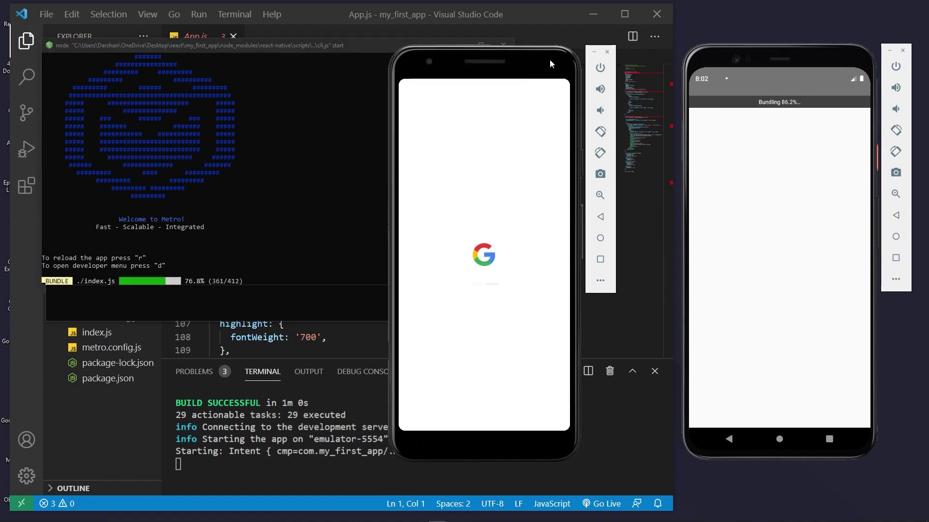
pyautogui.click(307, 177)
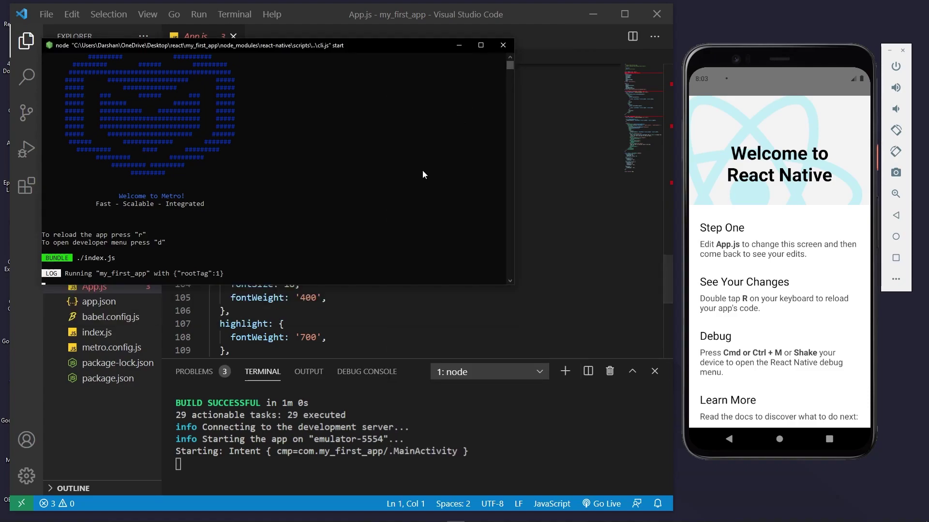
# - Return to the code editor and compare the Section elements in App.js with the welcome screen running in the emulator
pyautogui.click(331, 521)
pyautogui.click(458, 166)
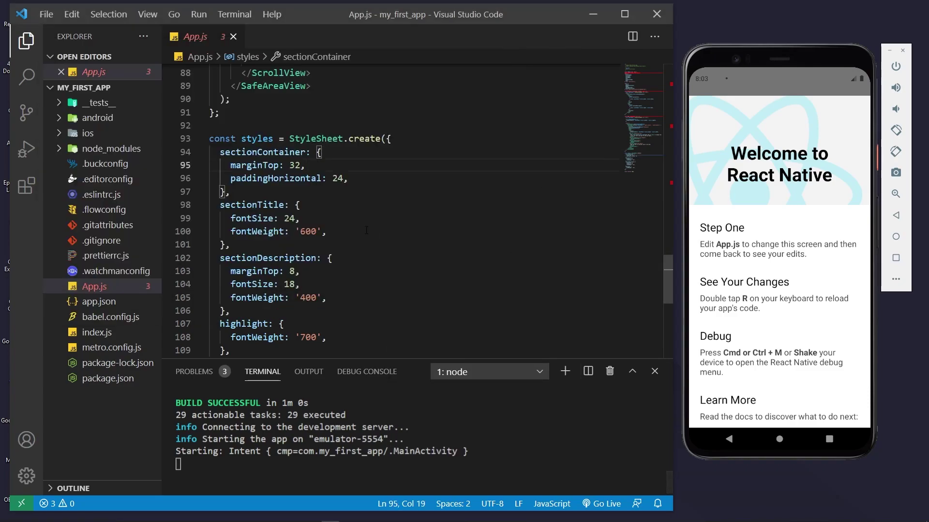
pyautogui.scroll(12, 458, 166)
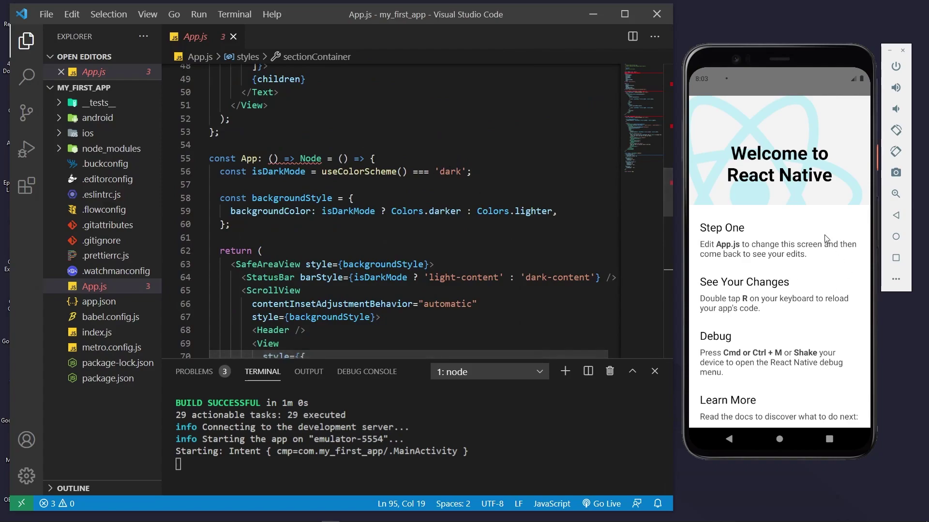
pyautogui.scroll(-3, 784, 274)
pyautogui.scroll(3, 783, 274)
pyautogui.scroll(-5, 784, 274)
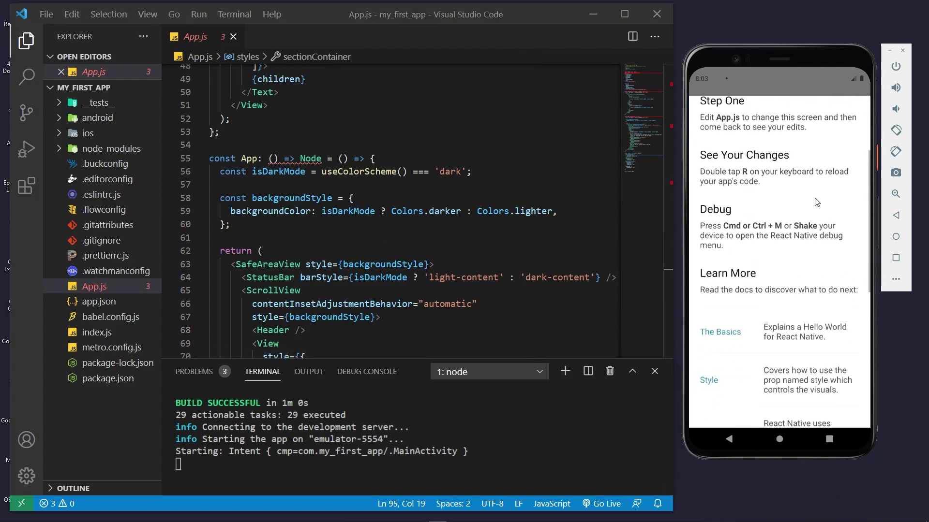
pyautogui.scroll(3, 783, 217)
pyautogui.scroll(-1, 784, 217)
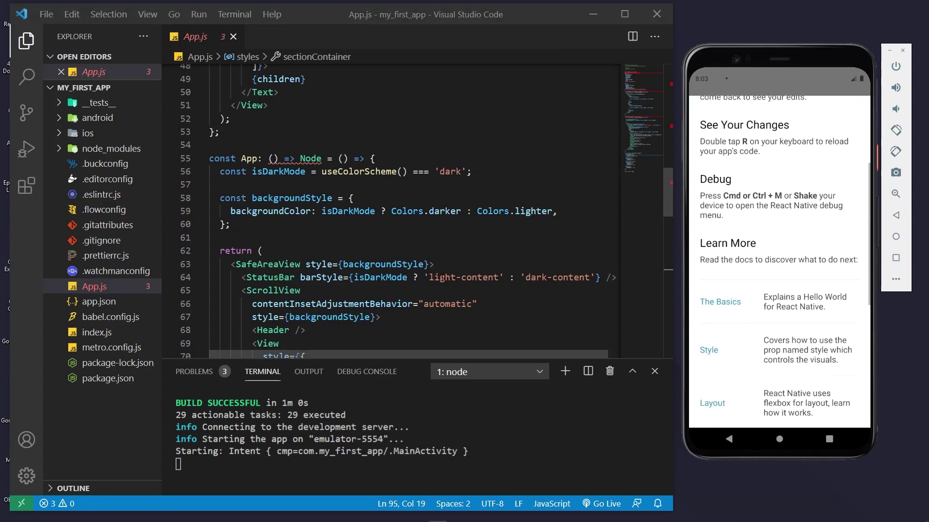
pyautogui.scroll(-1, 444, 270)
pyautogui.scroll(-5, 444, 270)
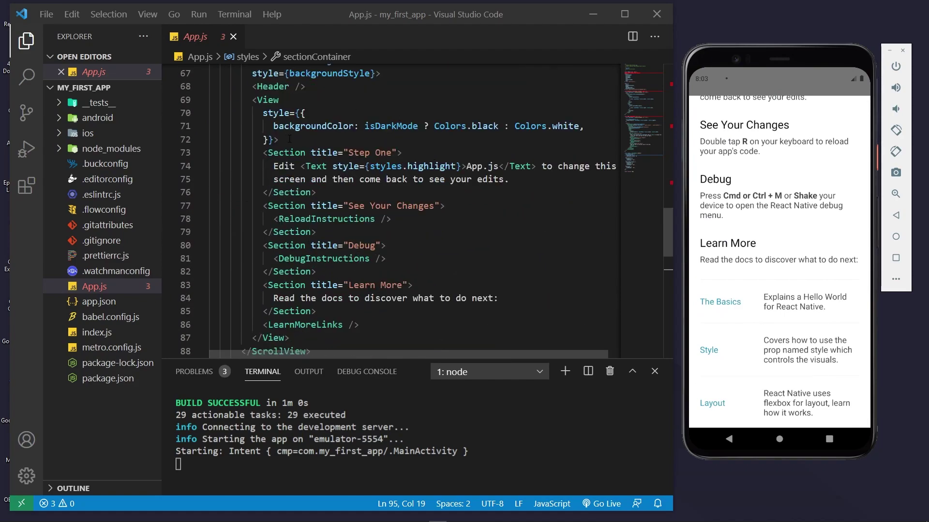
pyautogui.scroll(3, 720, 170)
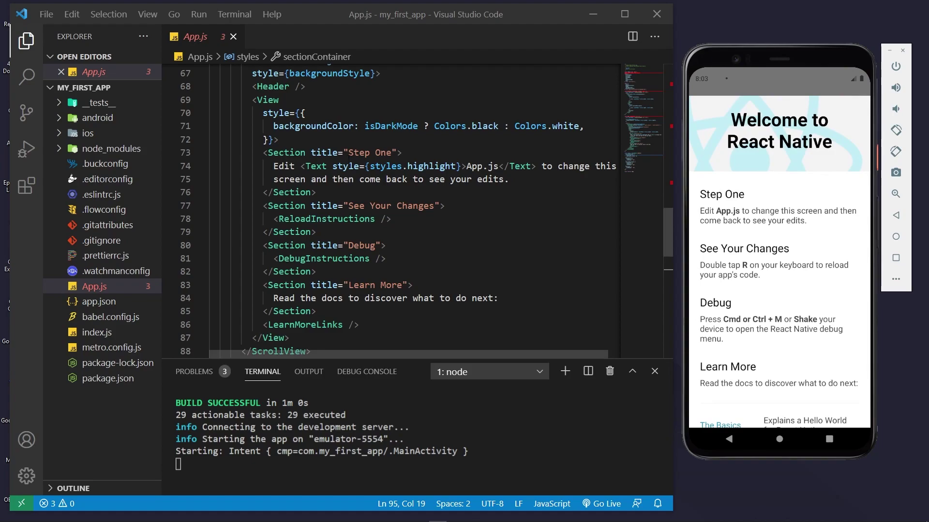
pyautogui.moveTo(352, 149); pyautogui.dragTo(393, 153)
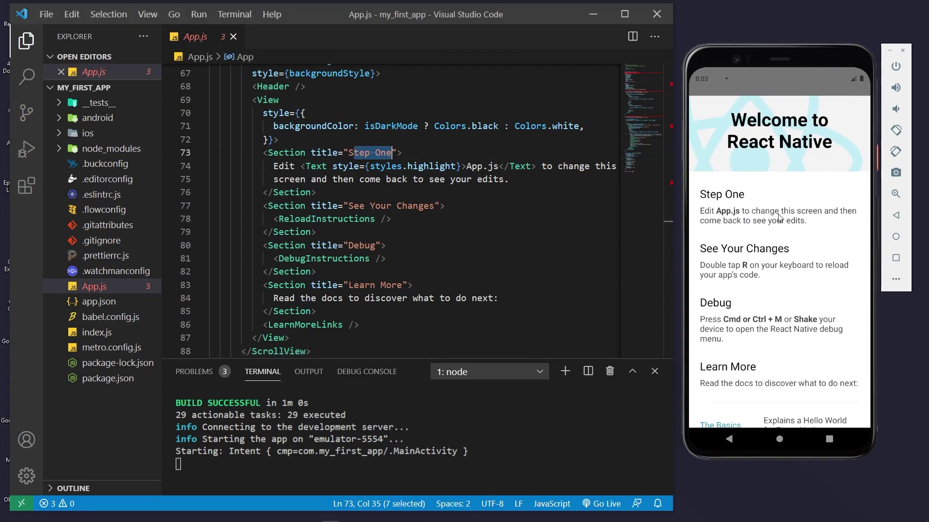
pyautogui.click(317, 192)
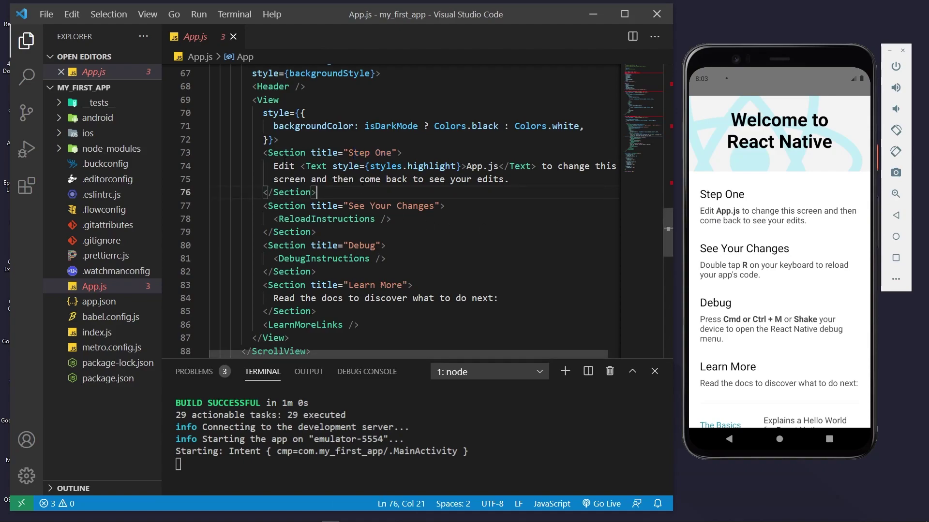
# - Replace the word Edit in the Step One section's text with Youtube Channel
pyautogui.click(300, 166)
pyautogui.press('Left')
pyautogui.hotkey('ctrl', 'shift', 'Left')
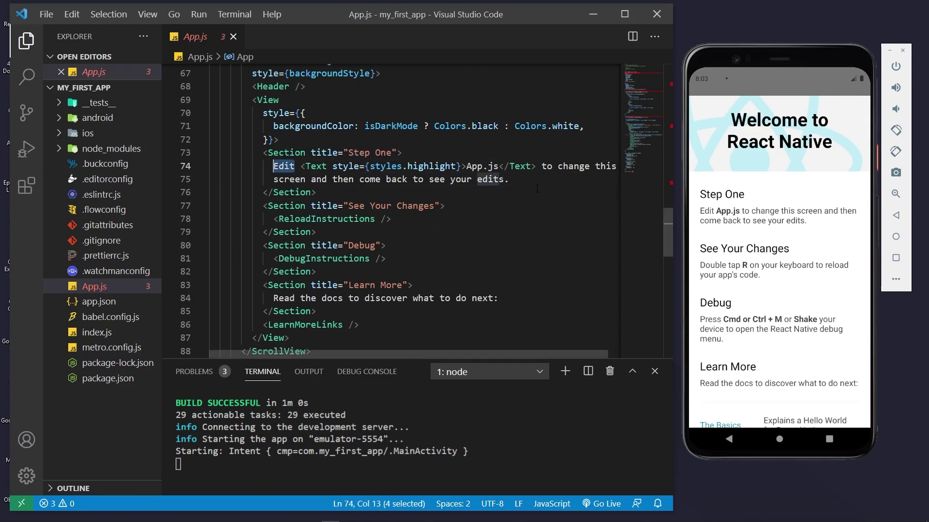
pyautogui.write('Youtube Cha')
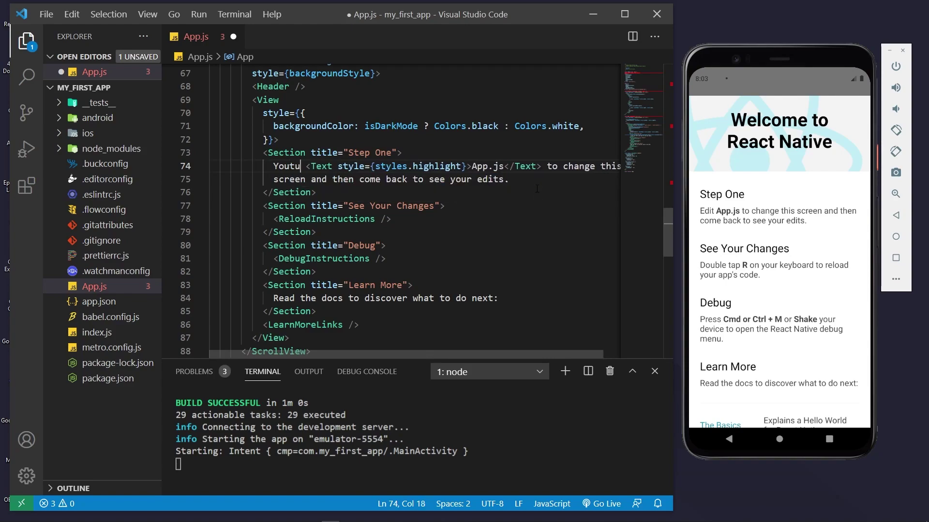
pyautogui.write('nnel')
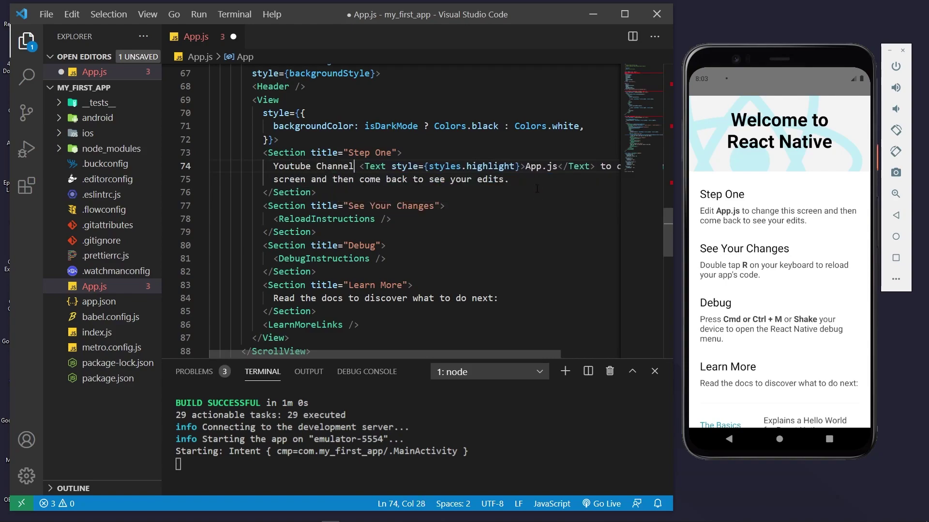
pyautogui.press('Delete')
# - Replace the highlighted App.js text in the Step One section with CodeX and save the file
pyautogui.press('Right')
pyautogui.press('Right')
pyautogui.press('Right')
pyautogui.hotkey('shift', 'Right')
pyautogui.hotkey('shift', 'Right')
pyautogui.hotkey('shift', 'Right')
pyautogui.hotkey('shift', 'Right')
pyautogui.hotkey('shift', 'Right')
pyautogui.hotkey('shift', 'Right')
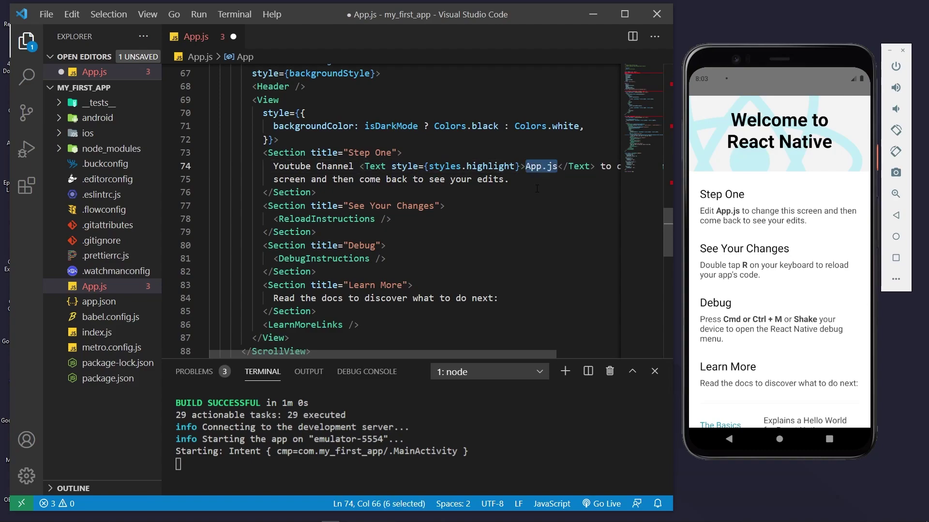
pyautogui.write('Code')
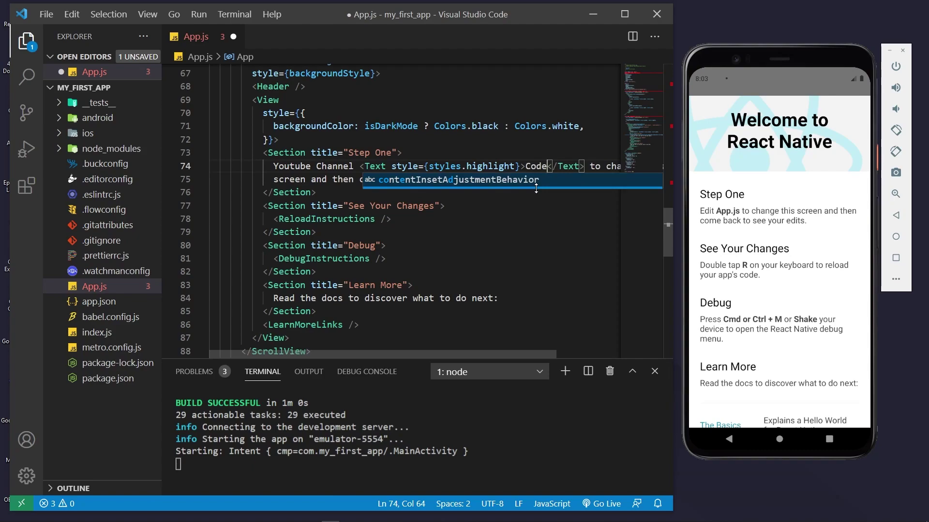
pyautogui.write('X')
pyautogui.press('Down')
pyautogui.press('Down')
pyautogui.press('Down')
pyautogui.press('Down')
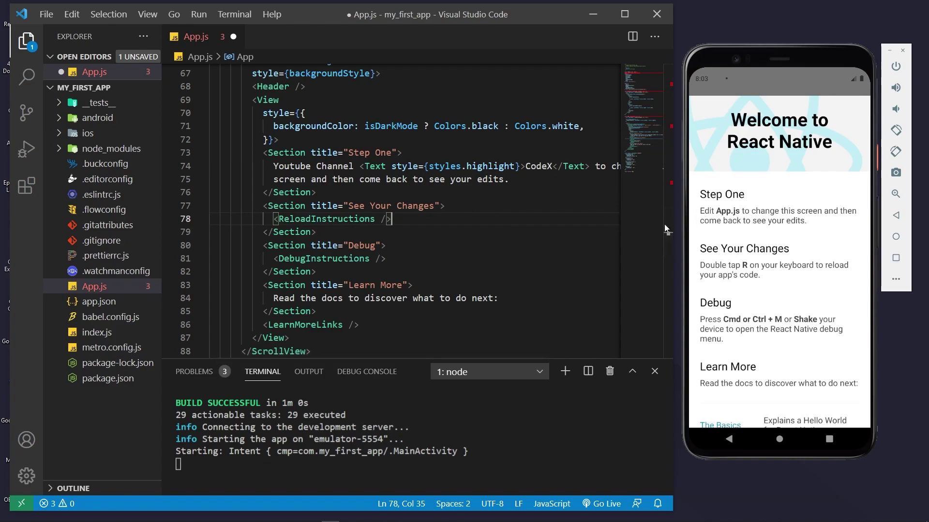
pyautogui.click(482, 201)
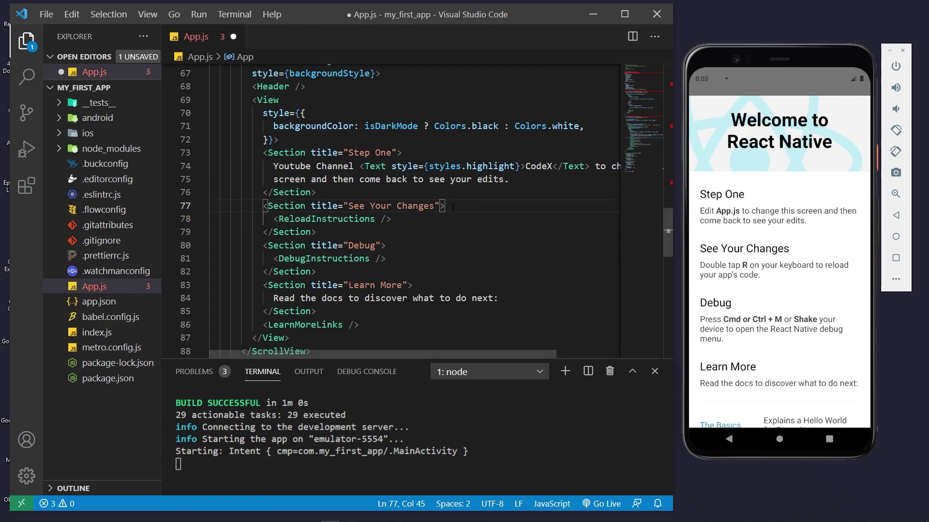
pyautogui.hotkey('ctrl', 's')
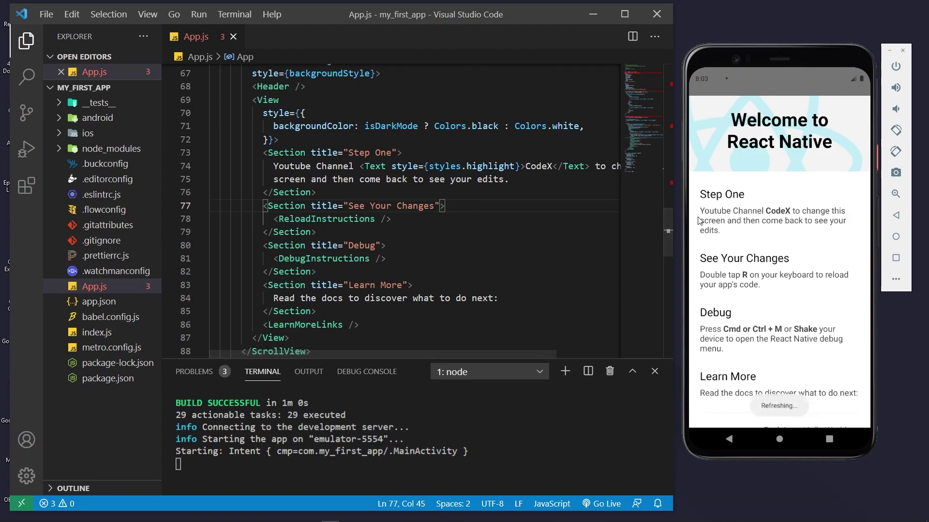
# - Check the refreshed app screen in the emulator, the terminal's build output and the App.js code
pyautogui.scroll(-3, 755, 217)
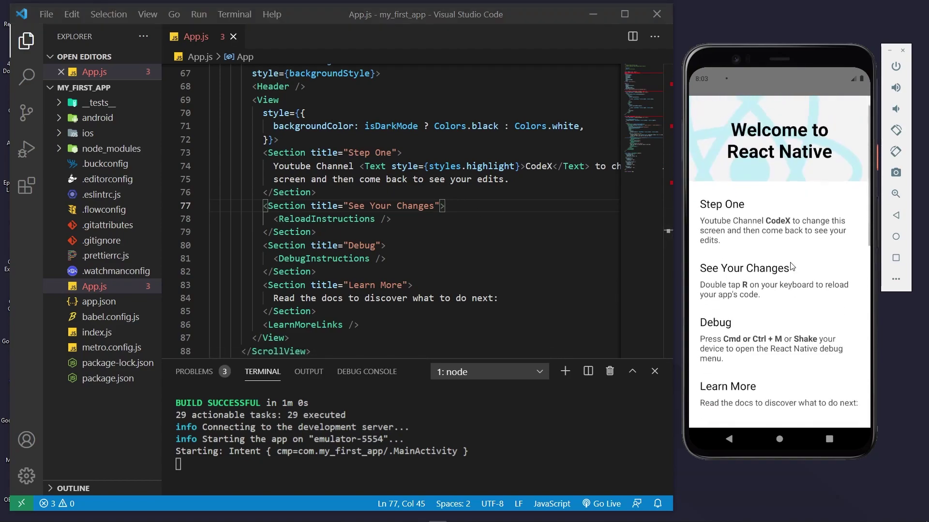
pyautogui.scroll(-1, 791, 295)
pyautogui.scroll(-1, 791, 295)
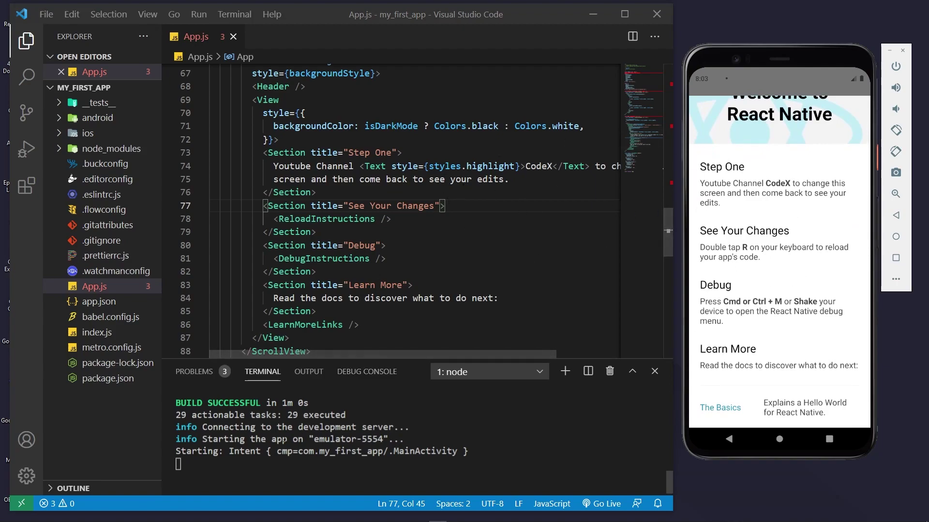
pyautogui.scroll(15, 290, 436)
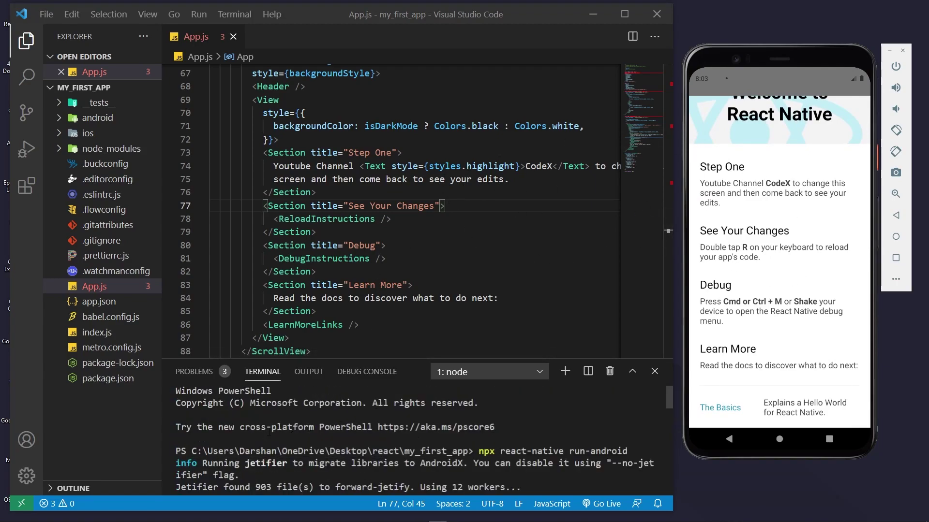
pyautogui.scroll(-15, 268, 432)
pyautogui.scroll(-4, 575, 158)
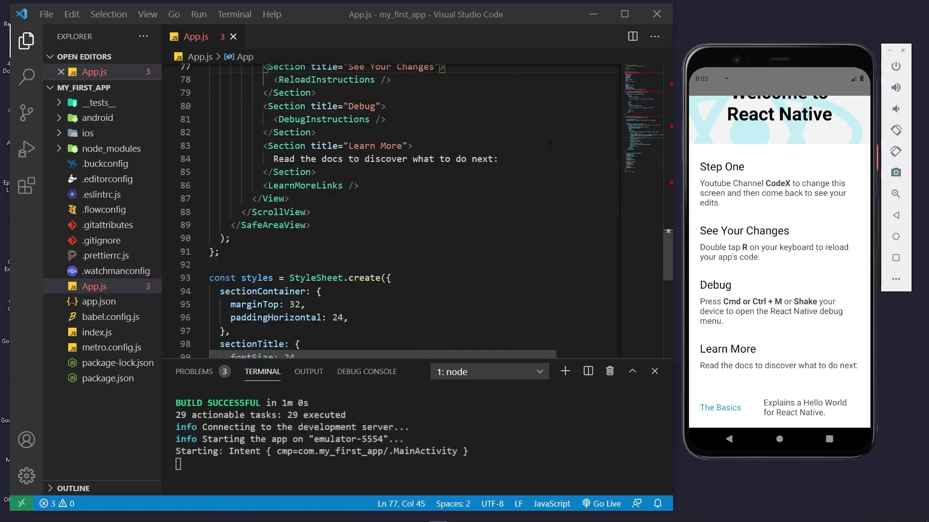
pyautogui.scroll(7, 568, 190)
pyautogui.scroll(3, 801, 132)
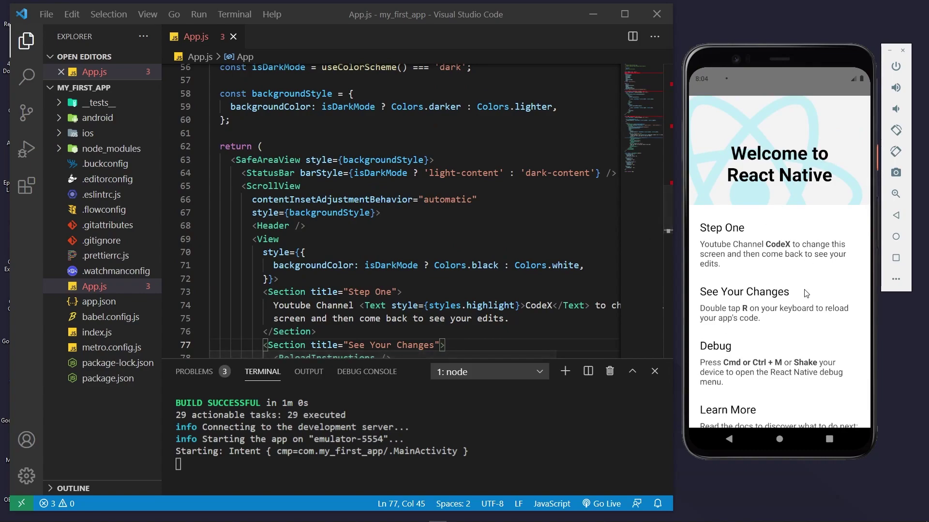
pyautogui.scroll(-2, 774, 233)
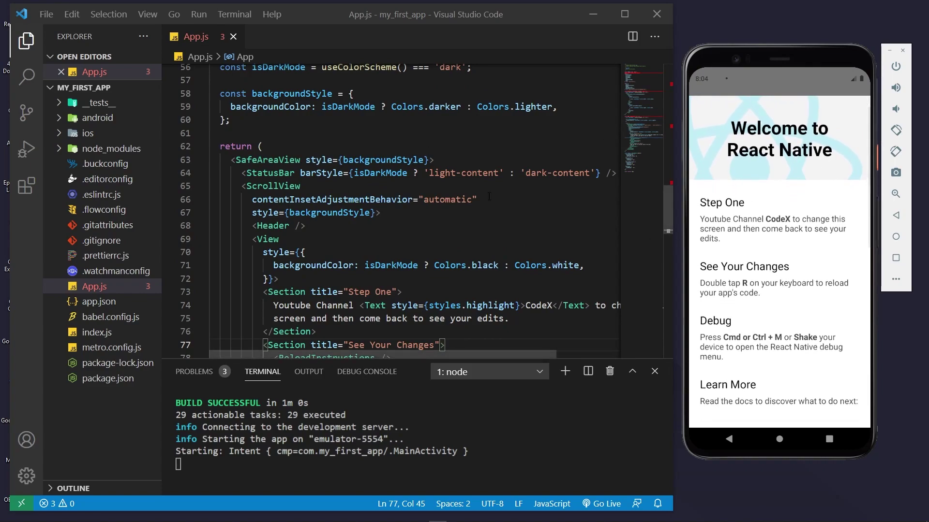
# - Minimize the code editor and both console windows, and move the emulator to the middle of the desktop
pyautogui.click(592, 14)
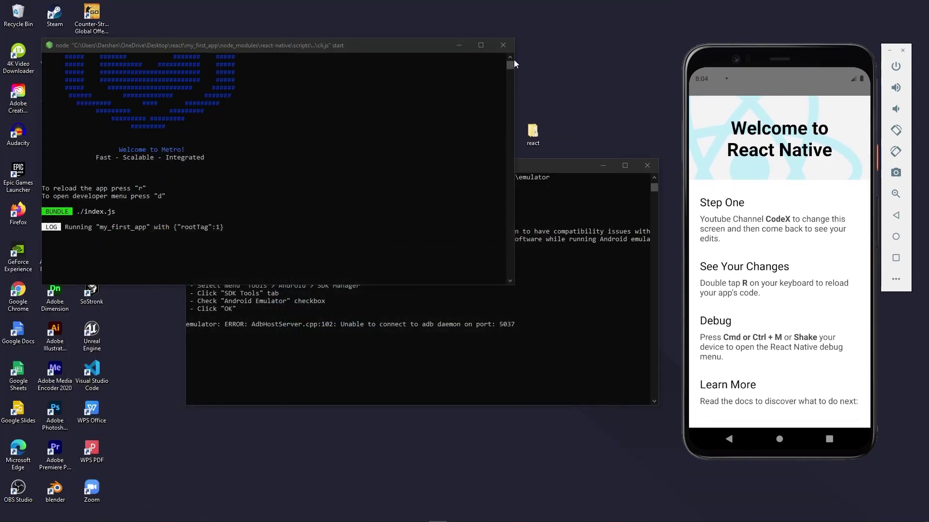
pyautogui.click(459, 48)
pyautogui.click(604, 167)
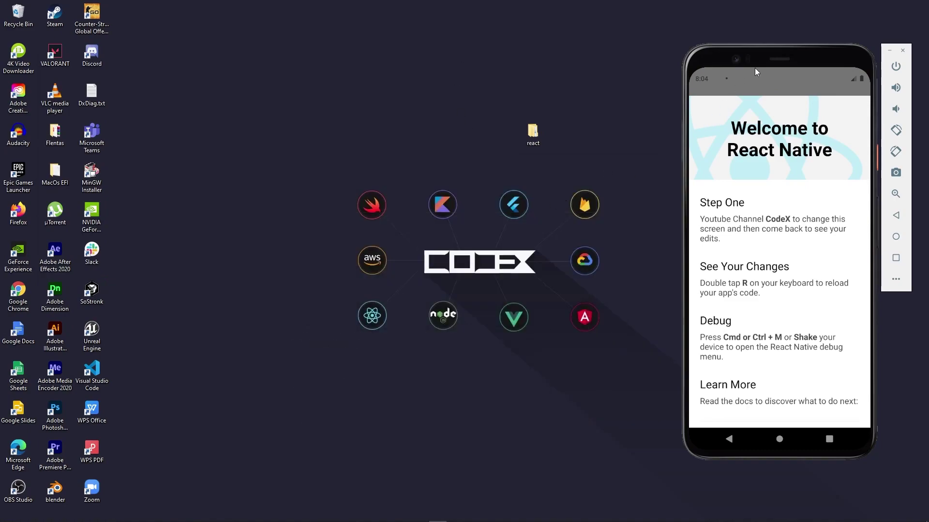
pyautogui.moveTo(755, 70); pyautogui.dragTo(515, 53)
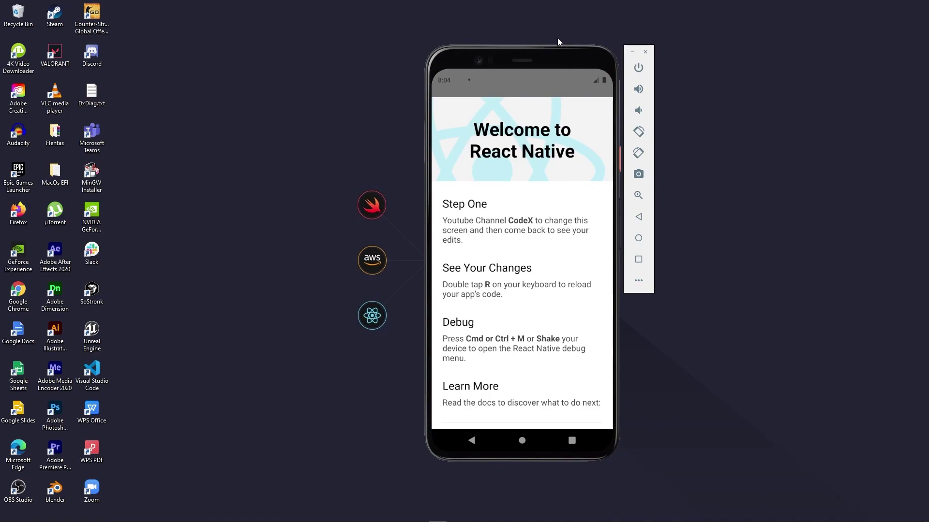
pyautogui.moveTo(536, 51); pyautogui.dragTo(498, 50)
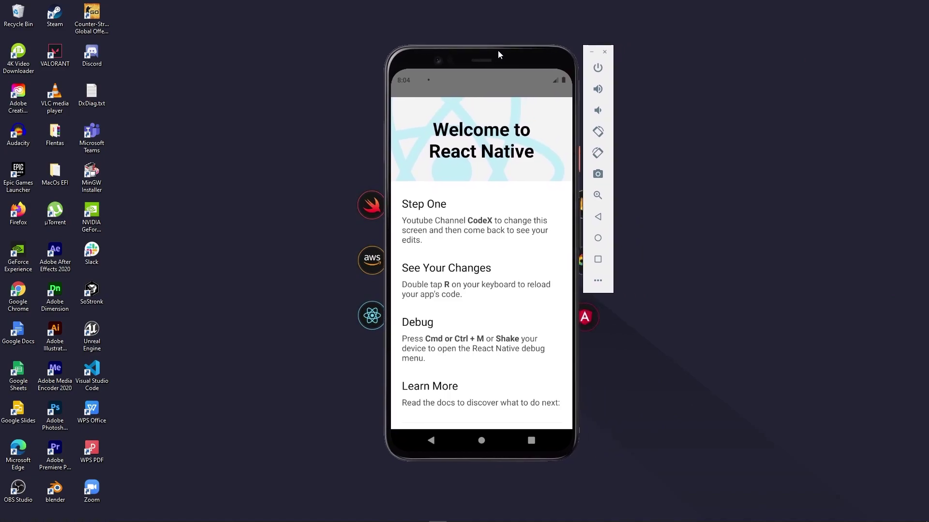